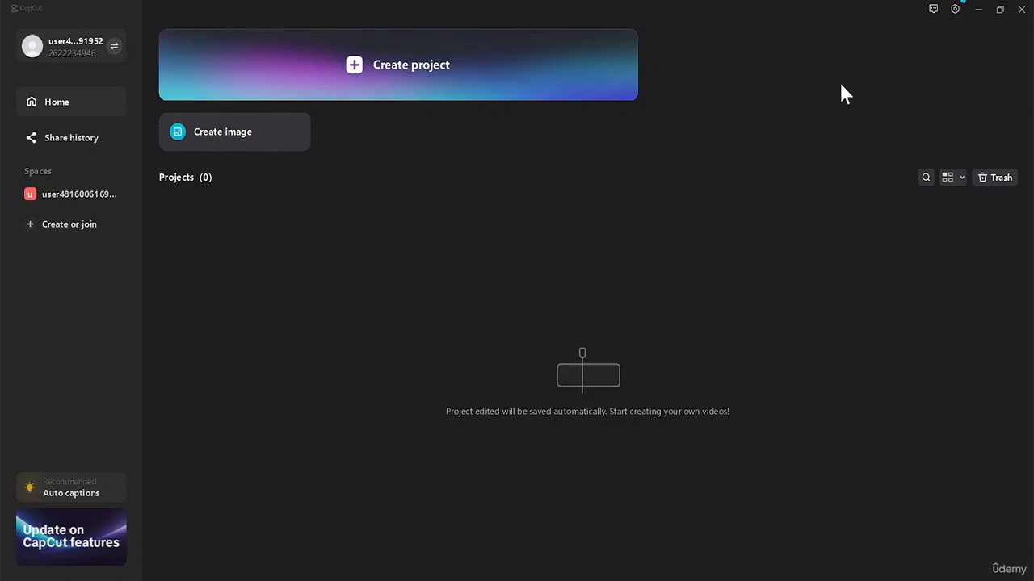
Step: Open the application settings and inspect the folder where project drafts are saved
left_click(955, 11)
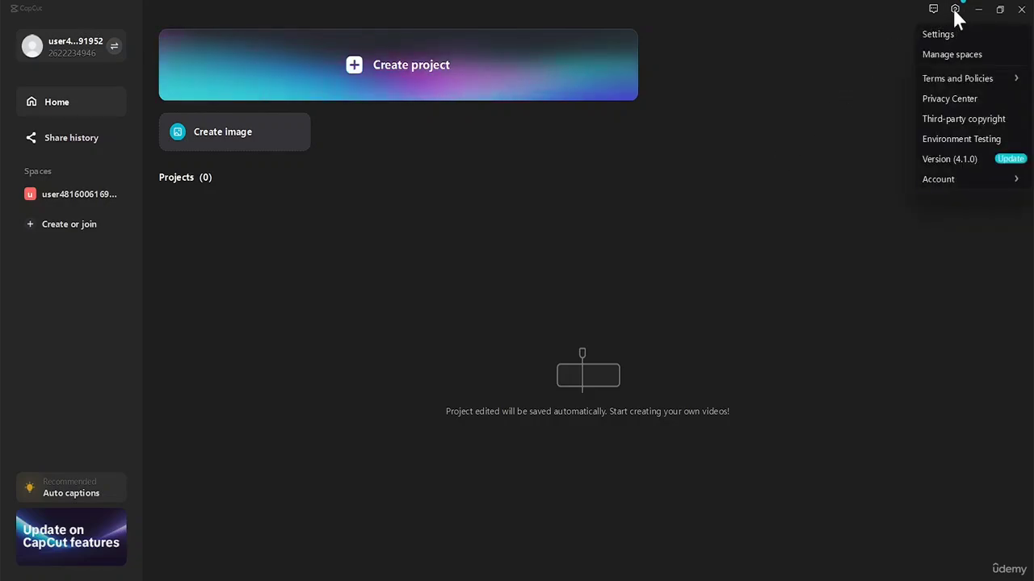
left_click(825, 61)
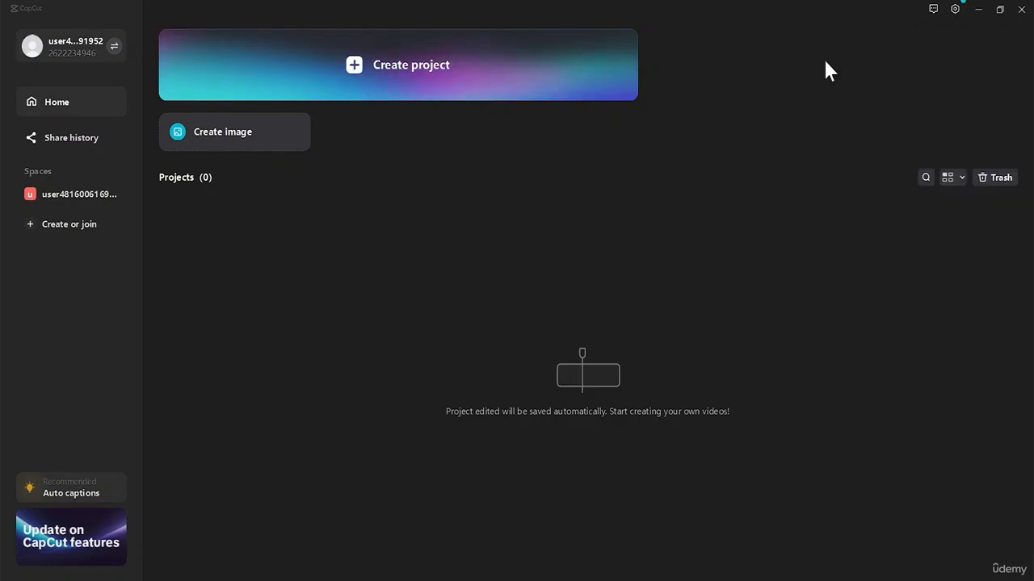
left_click(957, 11)
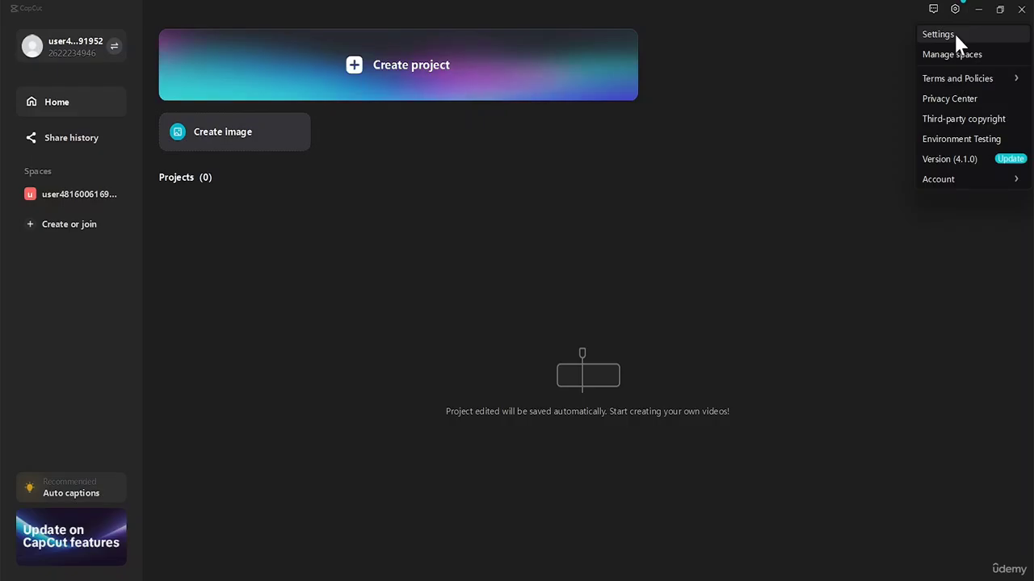
left_click(954, 31)
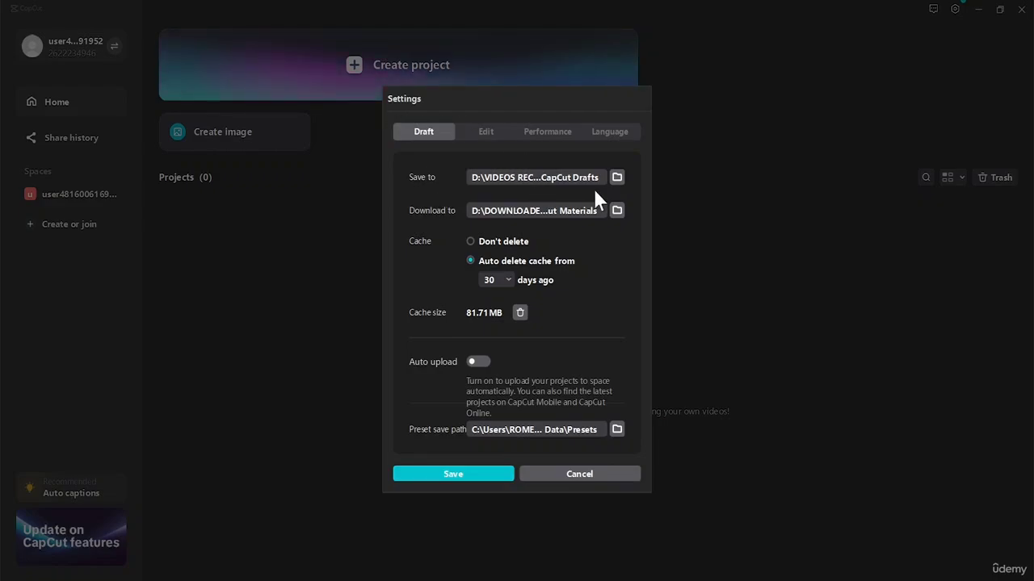
left_click(617, 178)
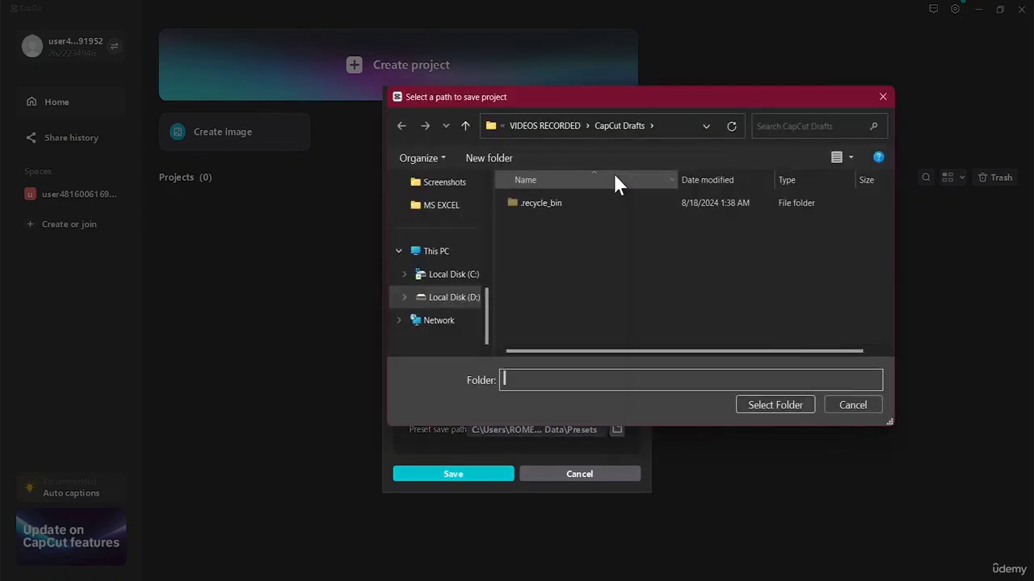
left_click(668, 125)
left_click(664, 127)
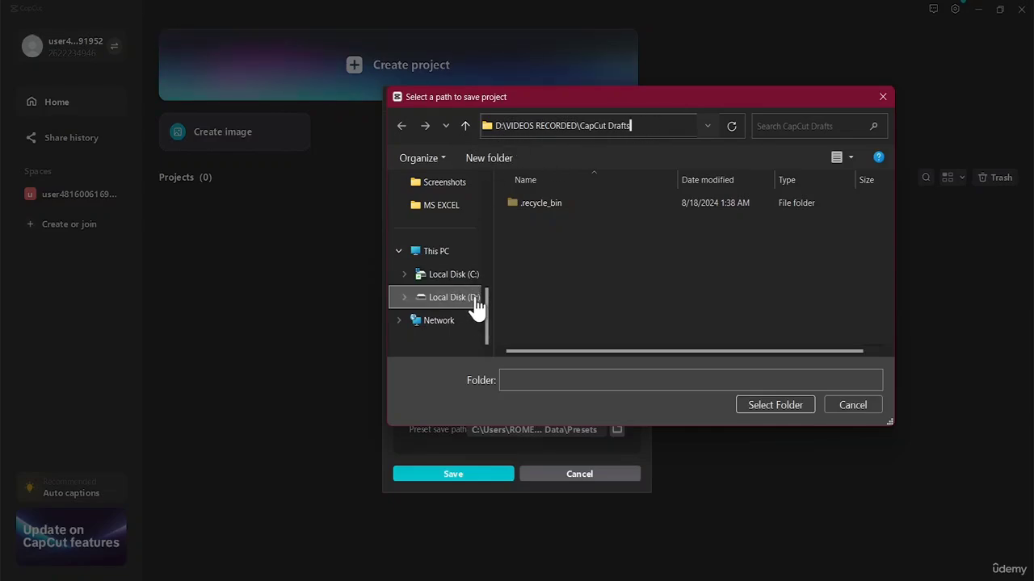
left_click(881, 97)
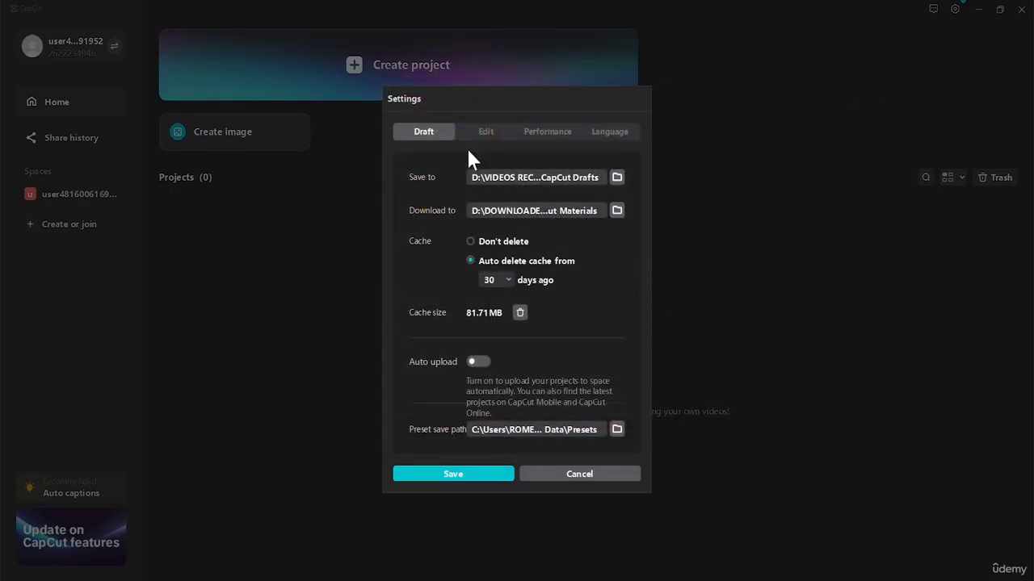
Step: Choose 60.00 fps as the default frame rate in the editing settings
left_click(485, 131)
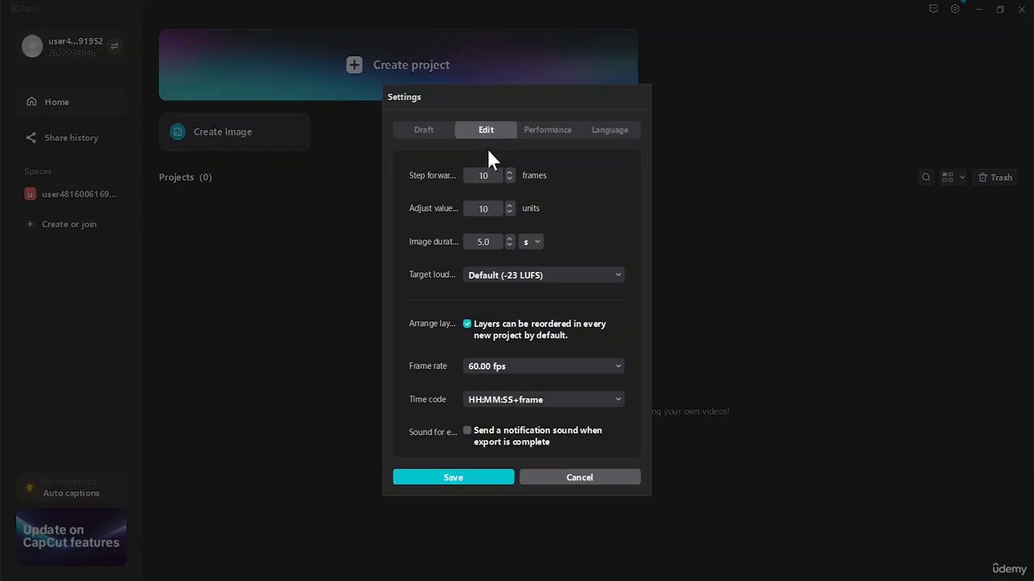
left_click(526, 367)
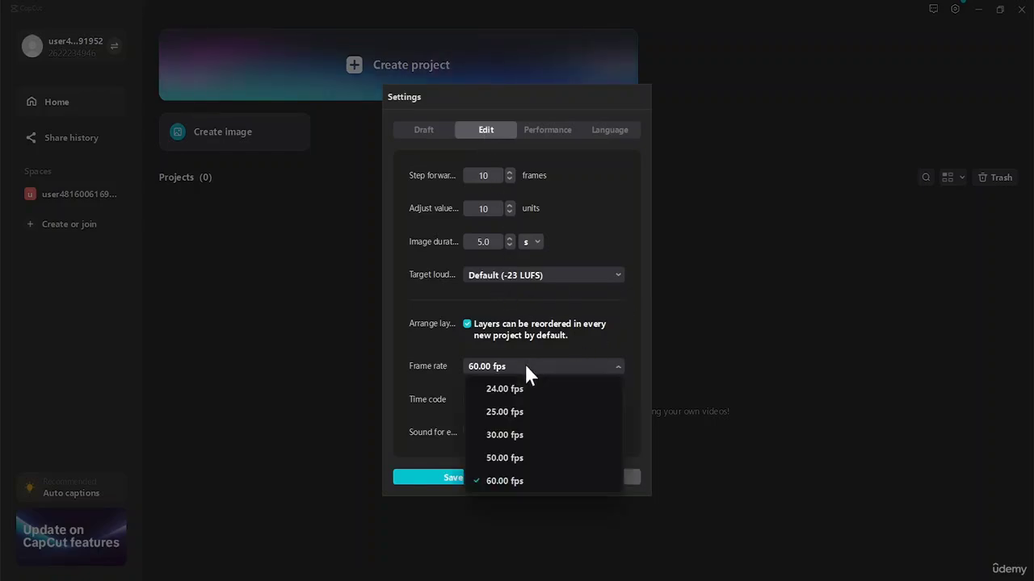
left_click(524, 480)
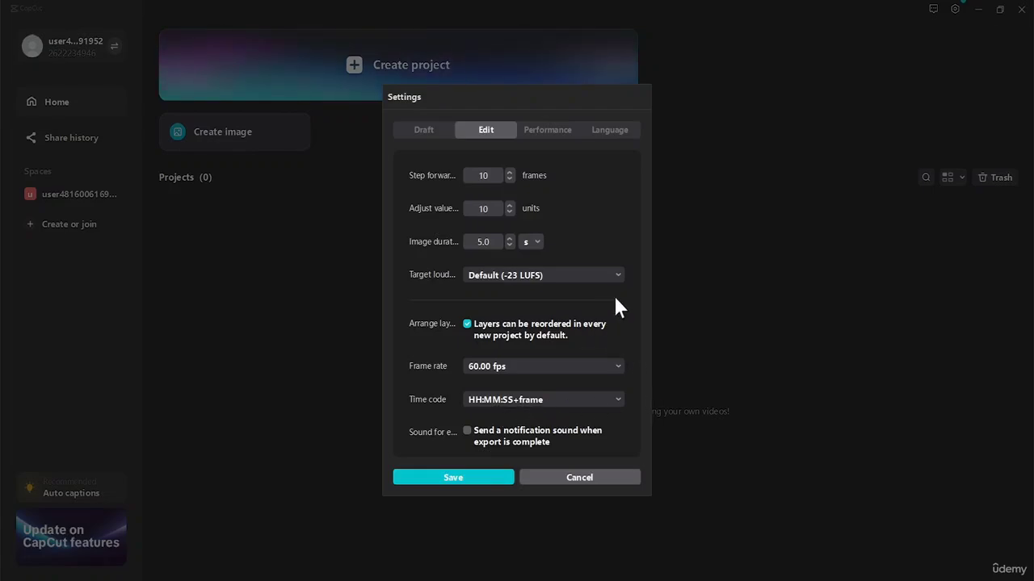
Step: Review the performance settings, including the available sound output devices
left_click(541, 130)
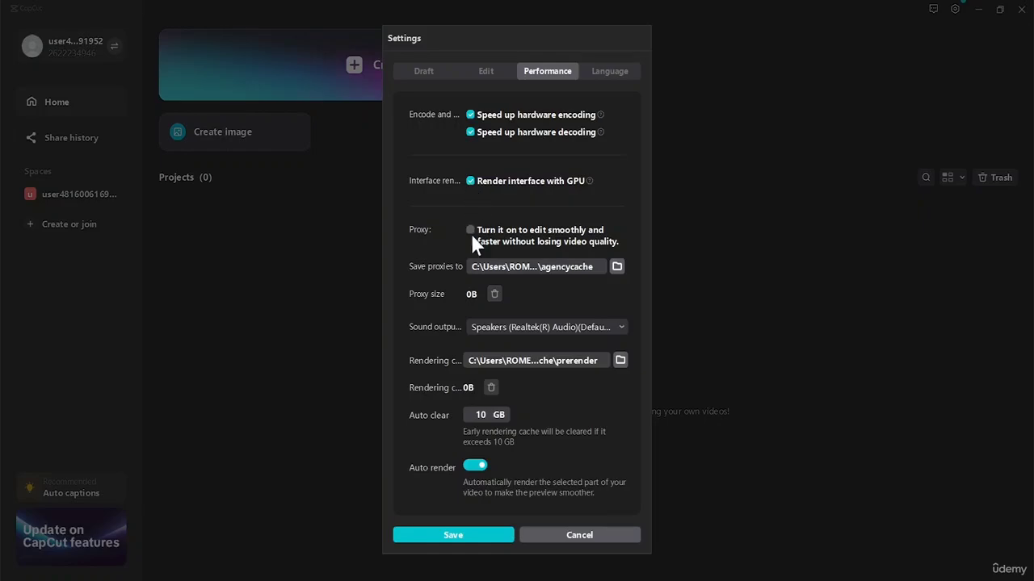
left_click(534, 327)
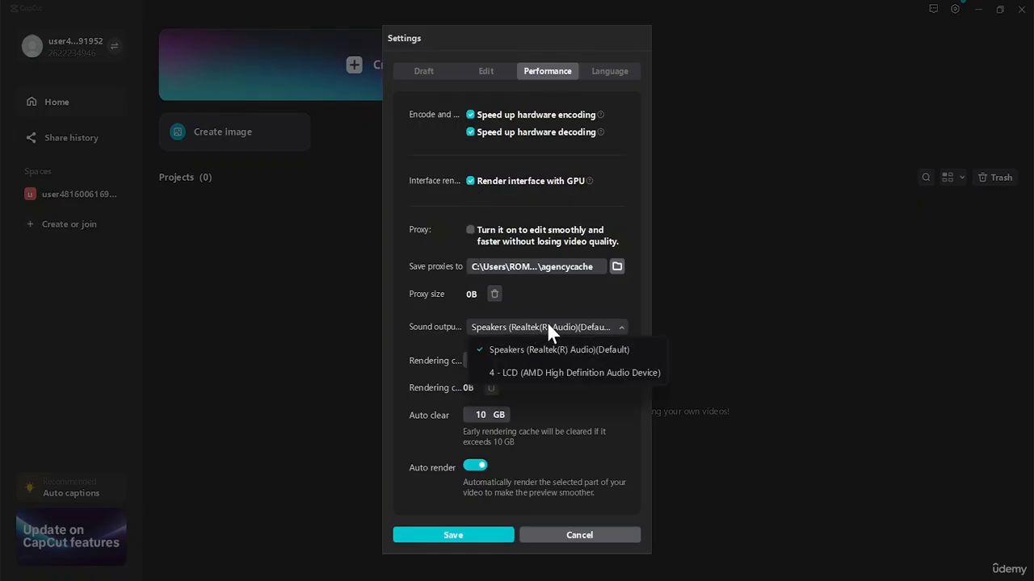
left_click(546, 322)
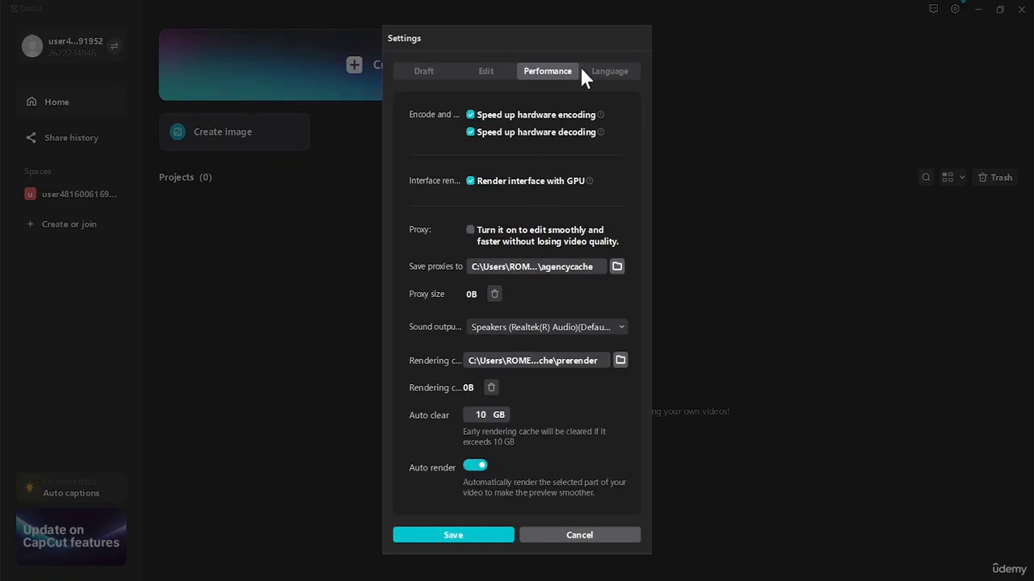
Step: Look through the list of available interface languages in the settings
left_click(609, 73)
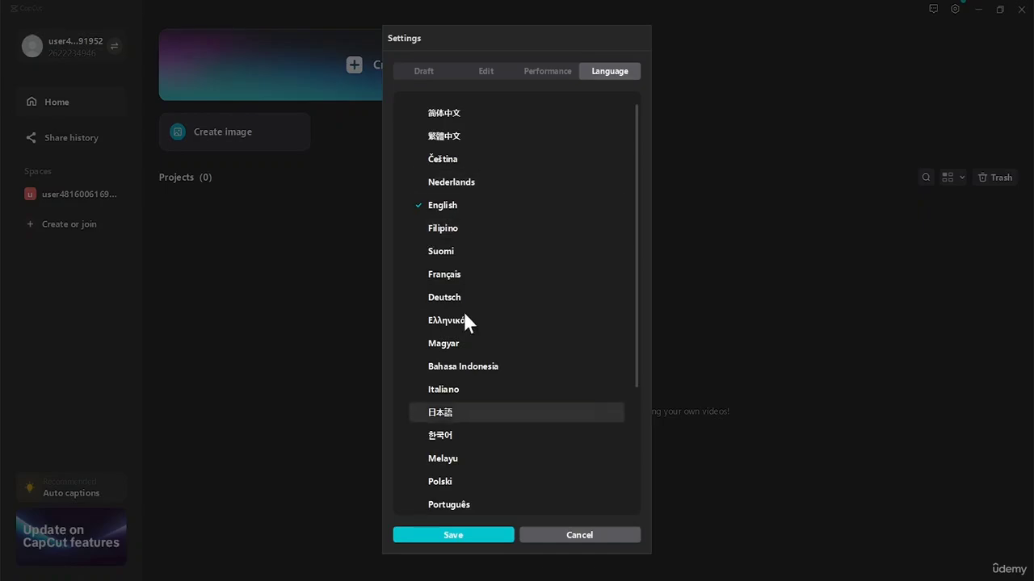
scroll(631, 334, "down", 2)
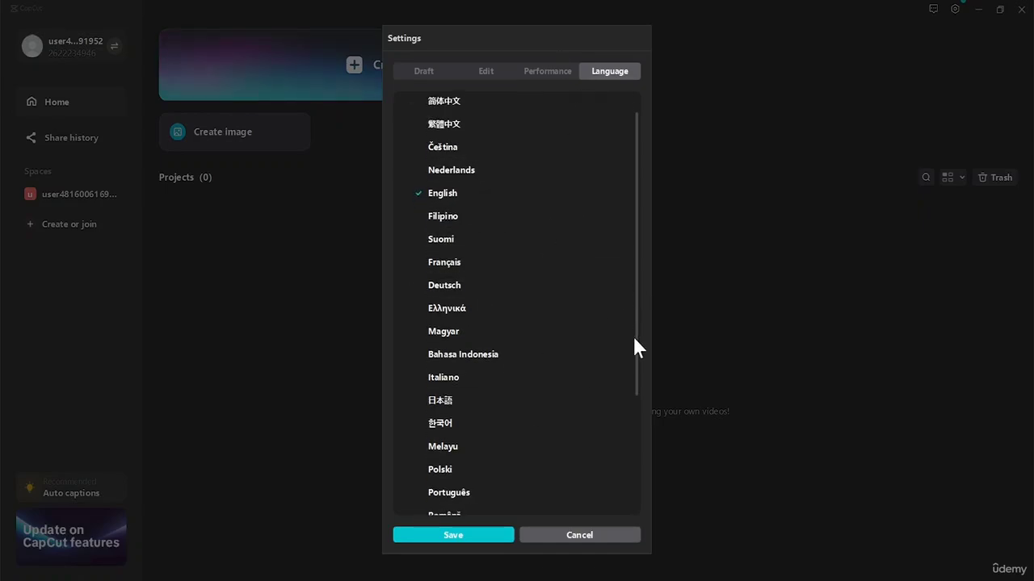
scroll(626, 212, "up", 2)
Step: Revisit the performance and editing settings, and save the settings
left_click(547, 71)
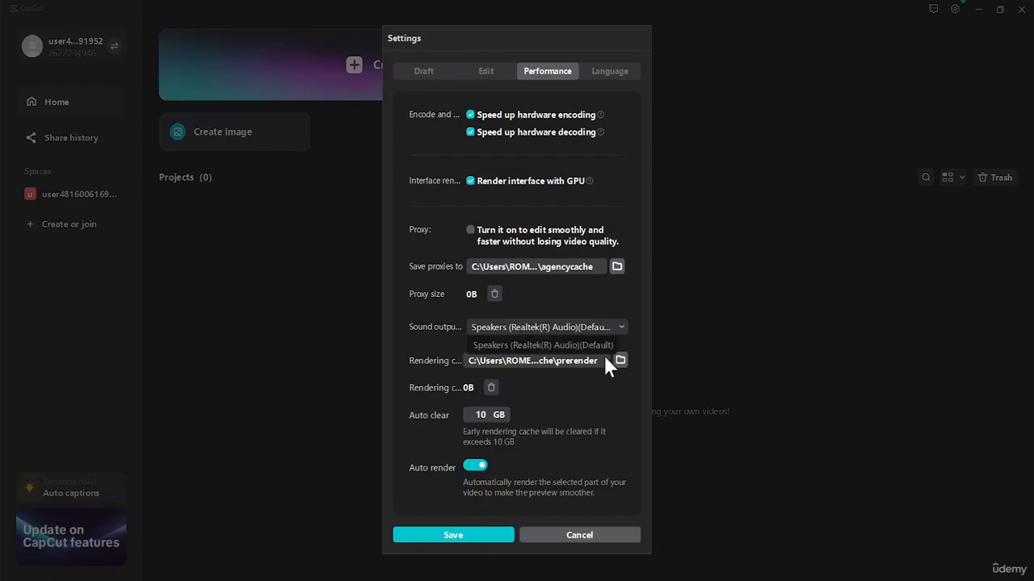
left_click(489, 71)
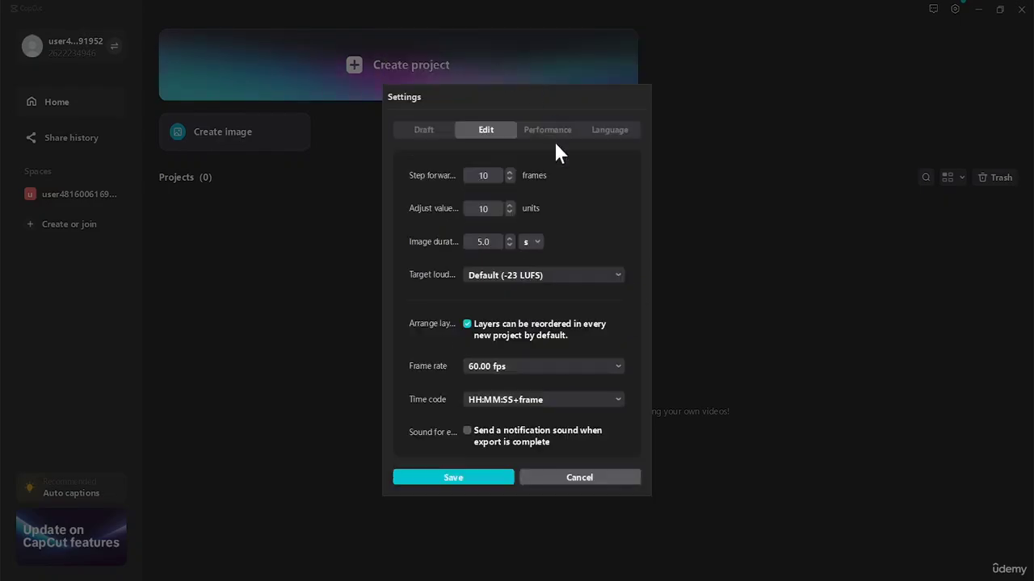
left_click(436, 480)
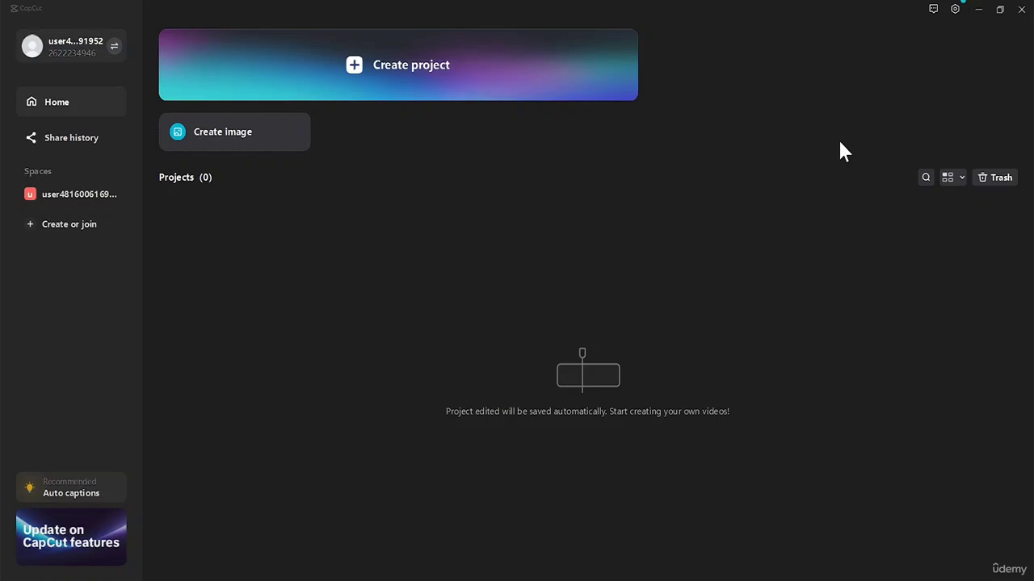
Step: Open the feedback form, look through its problem types and upload fields, and close it
left_click(933, 10)
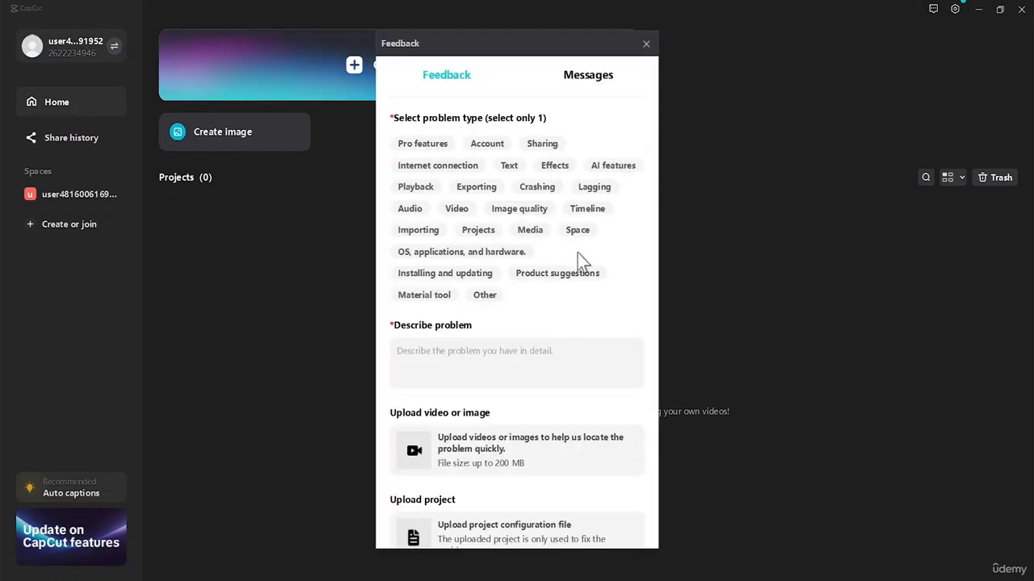
left_click_drag(654, 166, 655, 296)
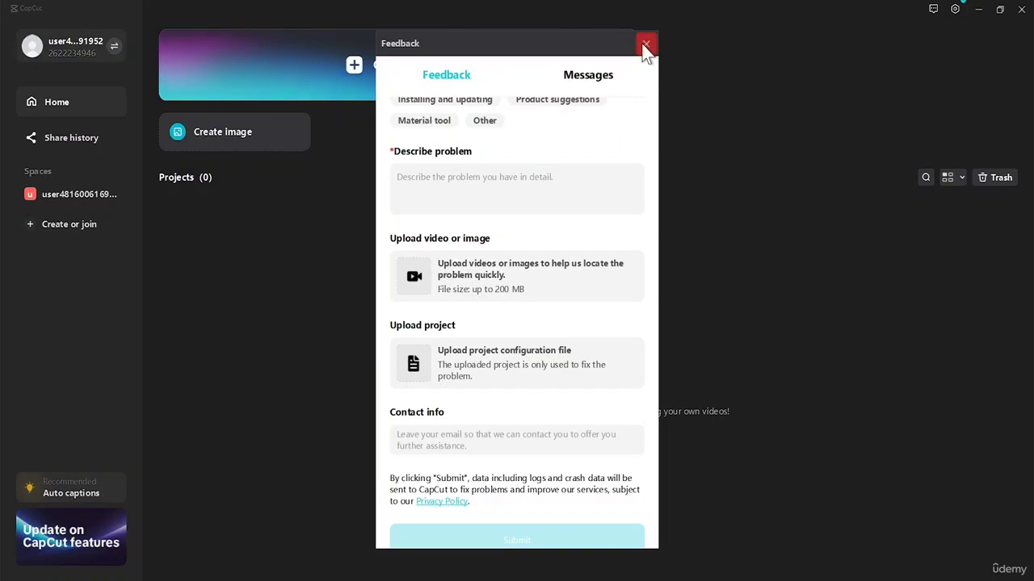
left_click_drag(574, 47, 563, 44)
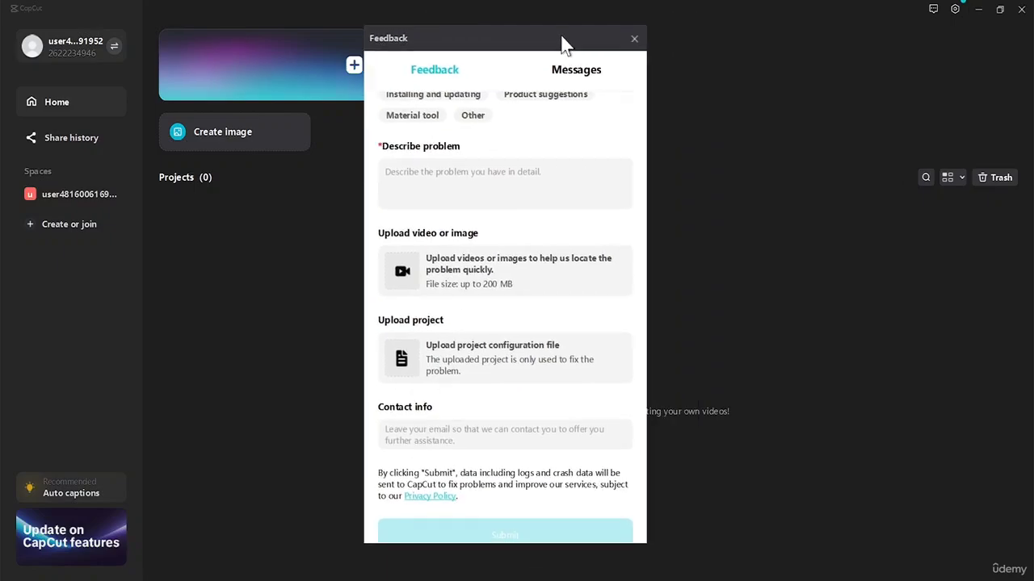
left_click(634, 38)
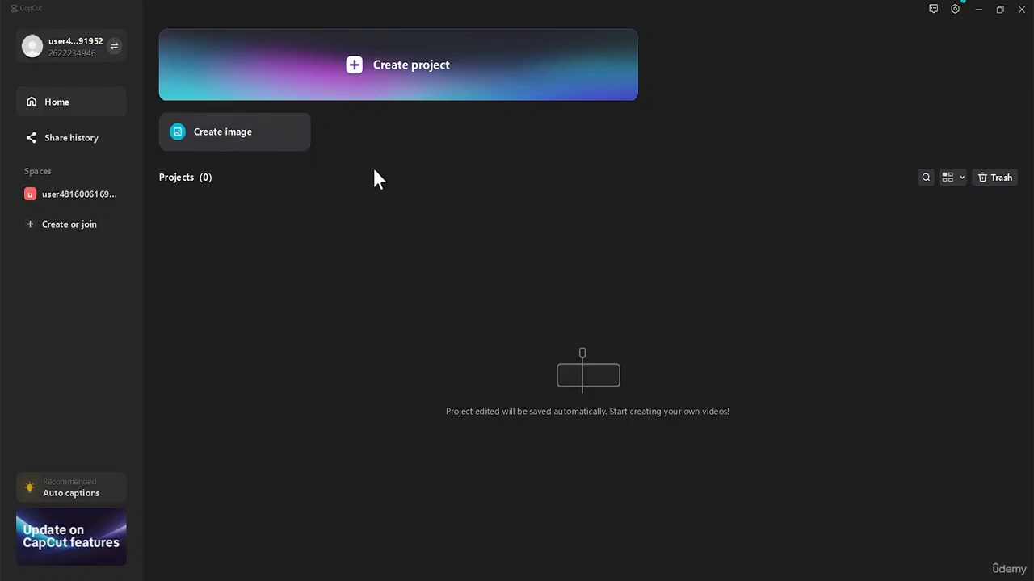
Step: Switch the projects display to List view and back to Grid view
left_click(951, 179)
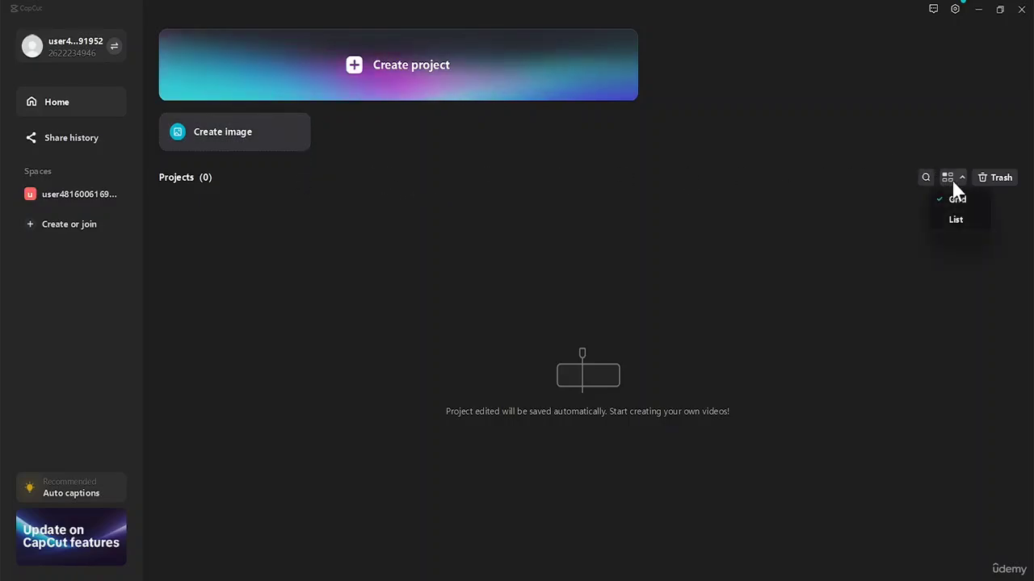
left_click(847, 211)
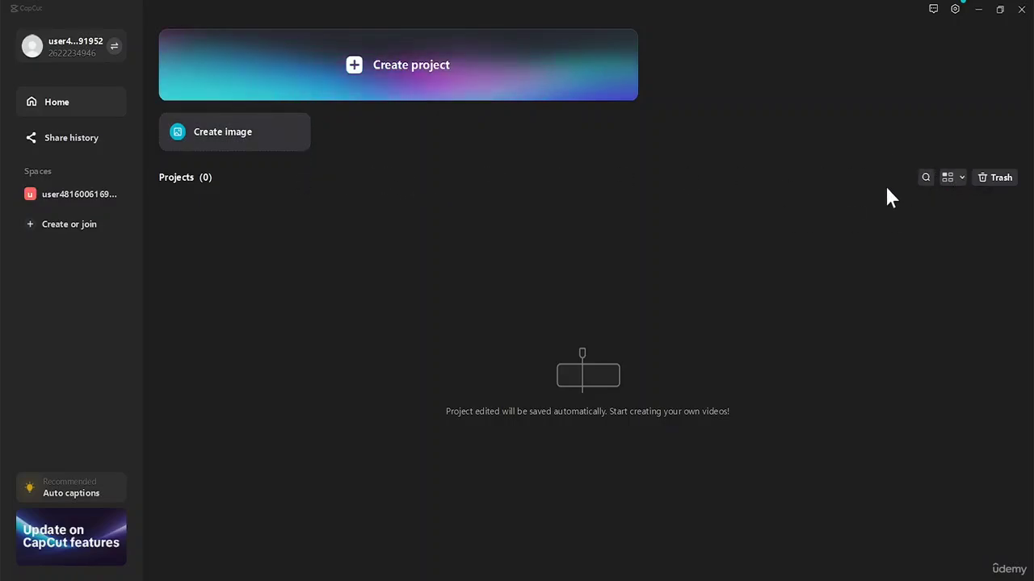
left_click(942, 178)
left_click(952, 219)
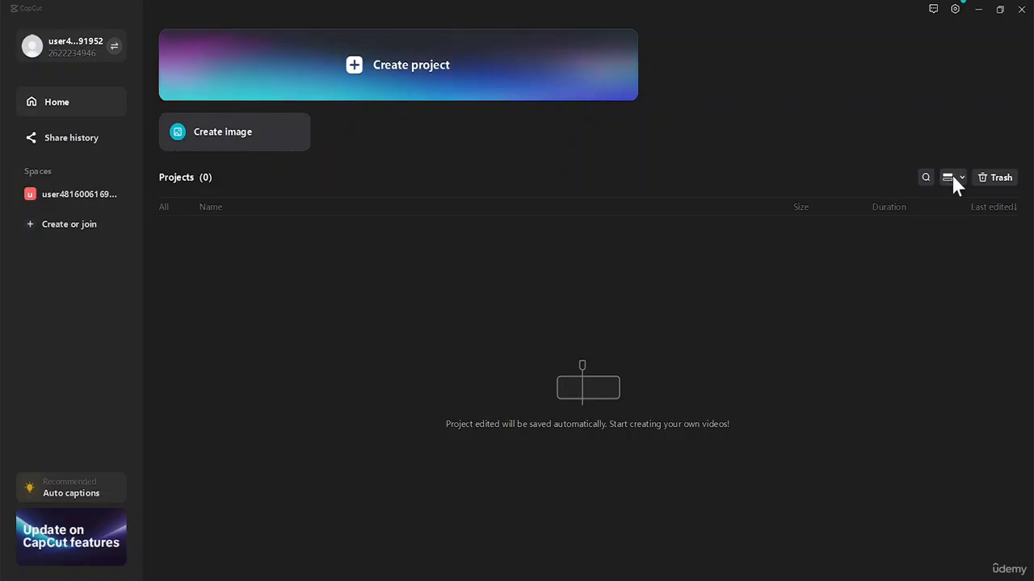
left_click(955, 183)
left_click(955, 201)
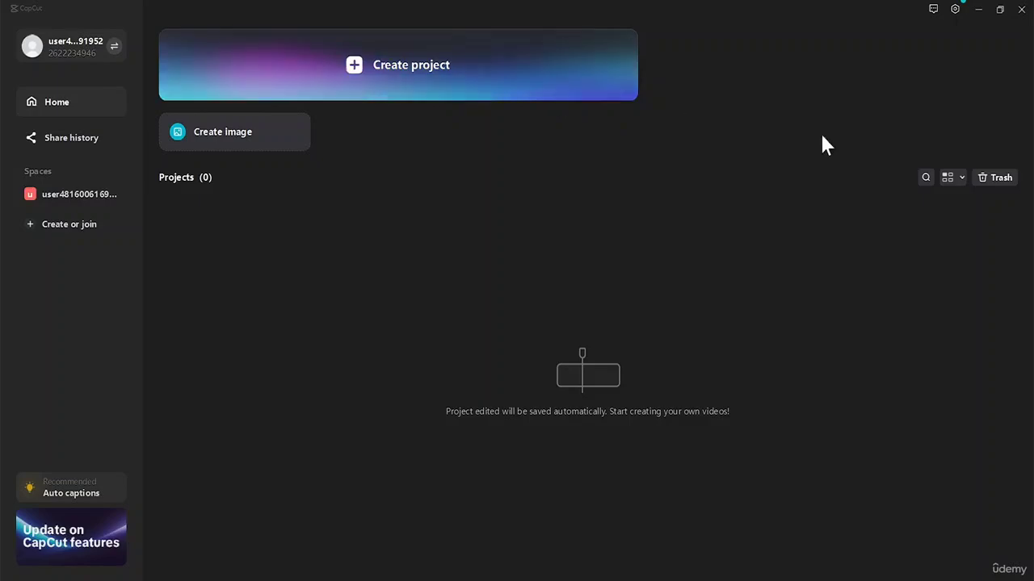
Step: Open the Trash for deleted projects, examine its contents and retention note, and close it
left_click(995, 179)
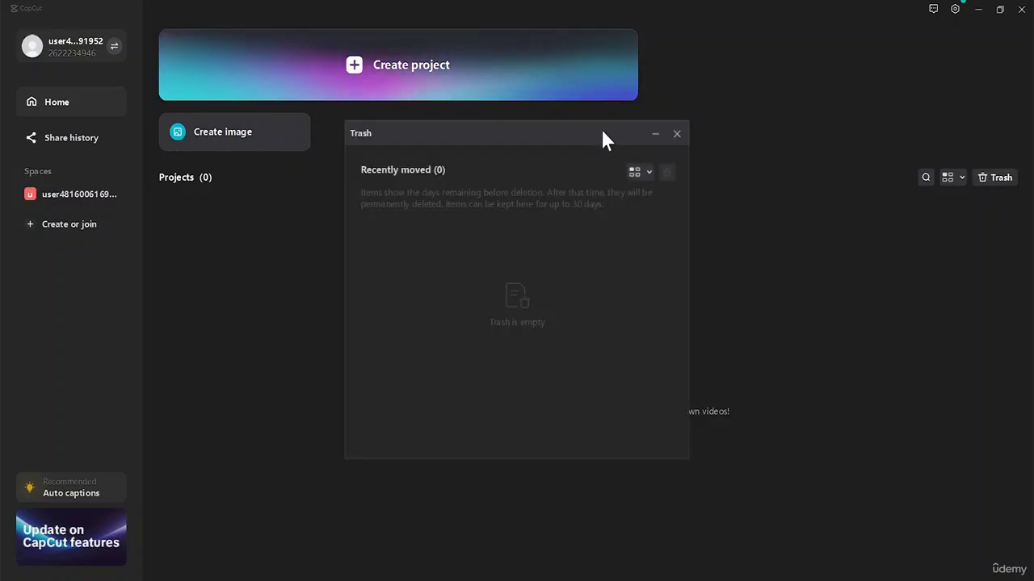
left_click_drag(605, 138, 624, 148)
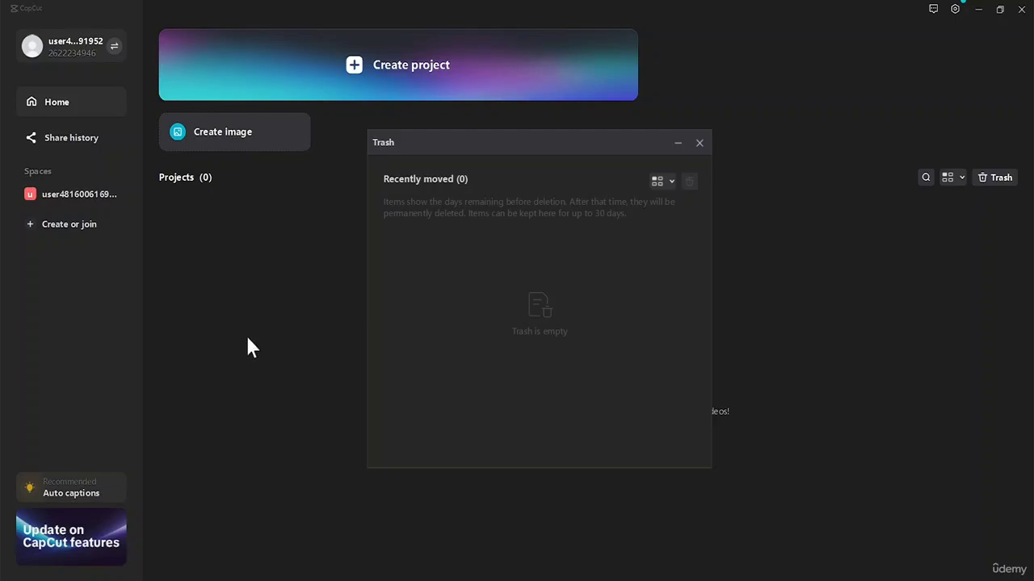
left_click_drag(491, 134, 521, 110)
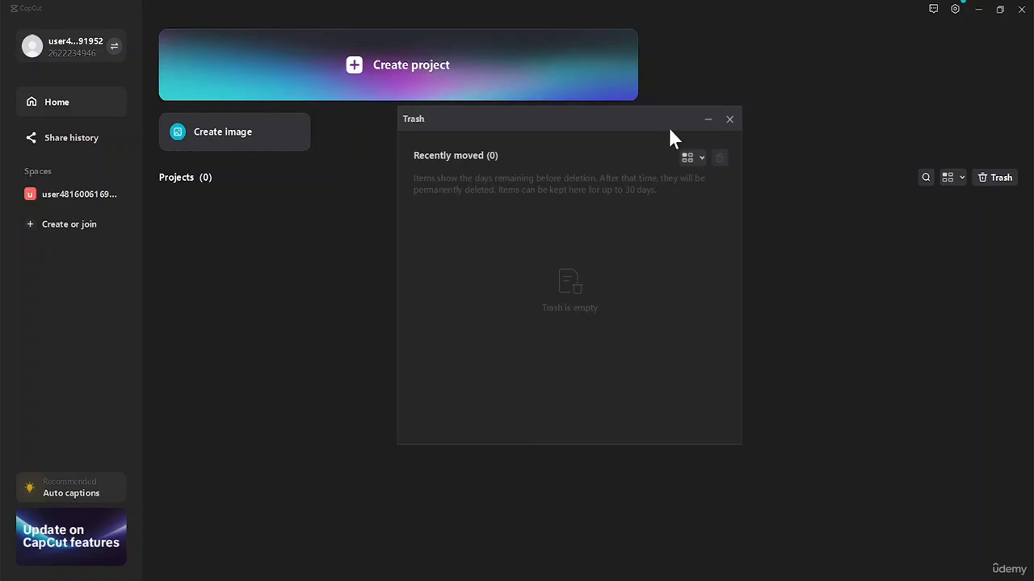
left_click_drag(669, 129, 675, 134)
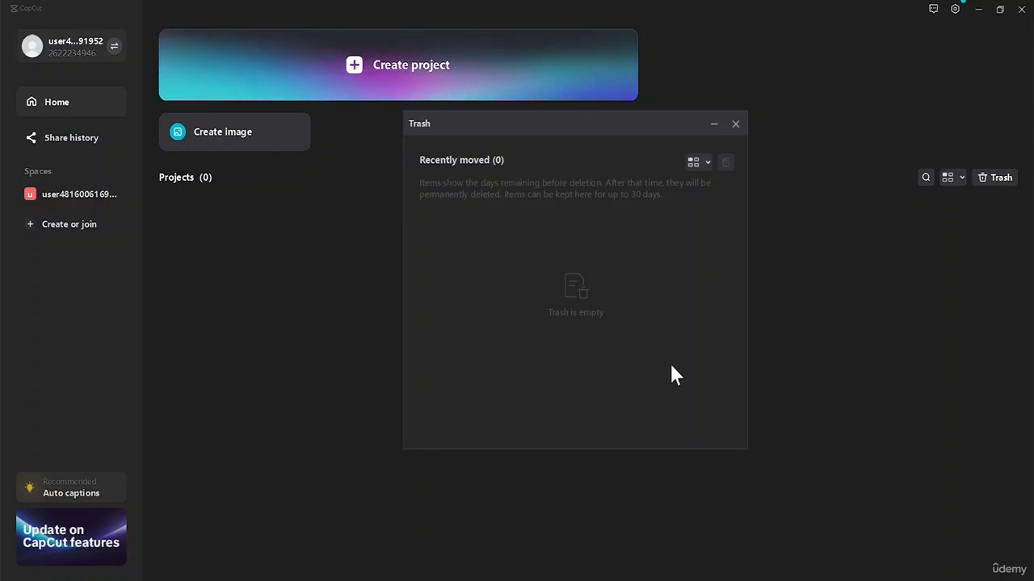
left_click(735, 125)
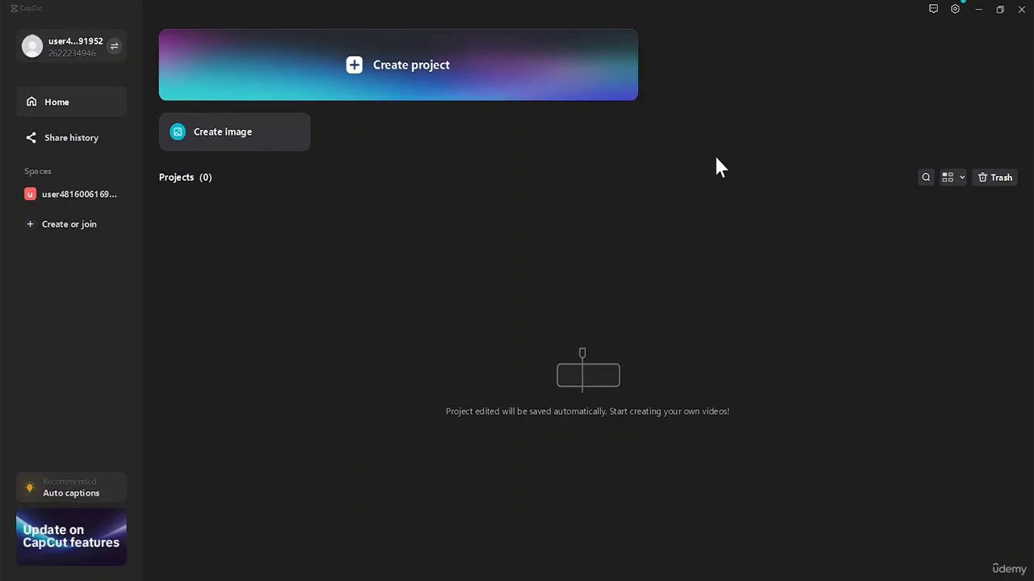
left_click(955, 9)
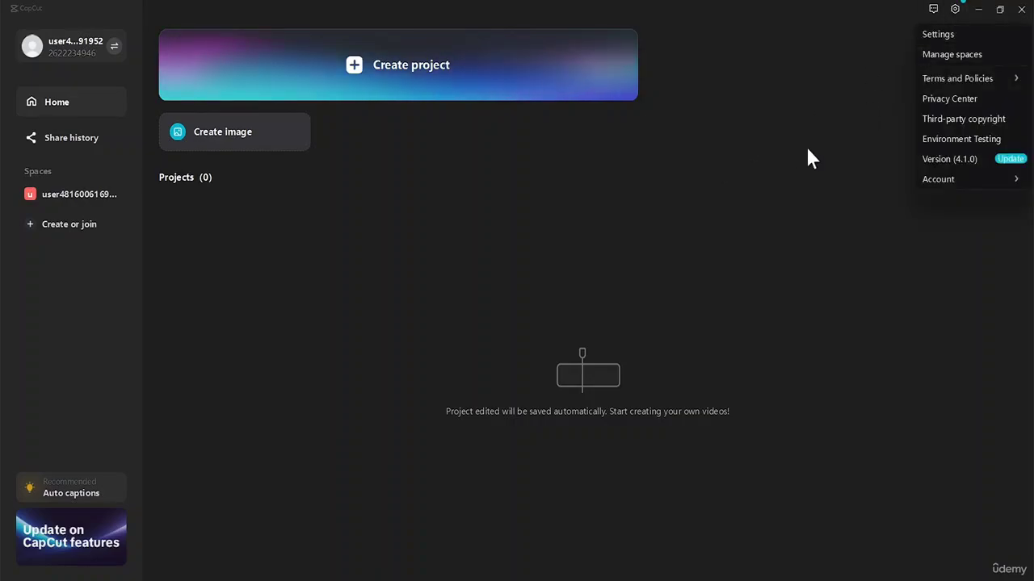
left_click(808, 149)
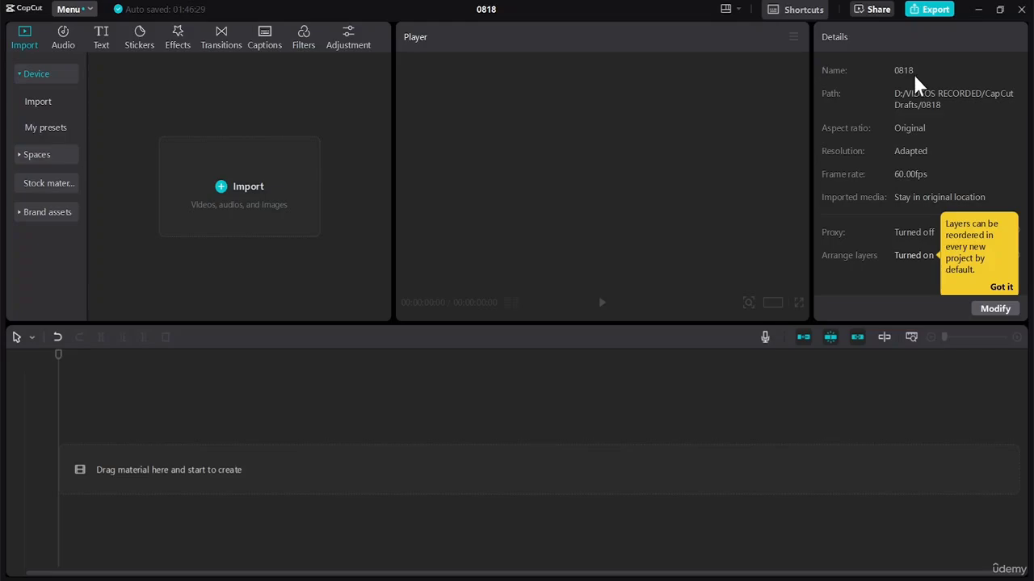
Step: Rename the new project as Sample Project
left_click(491, 9)
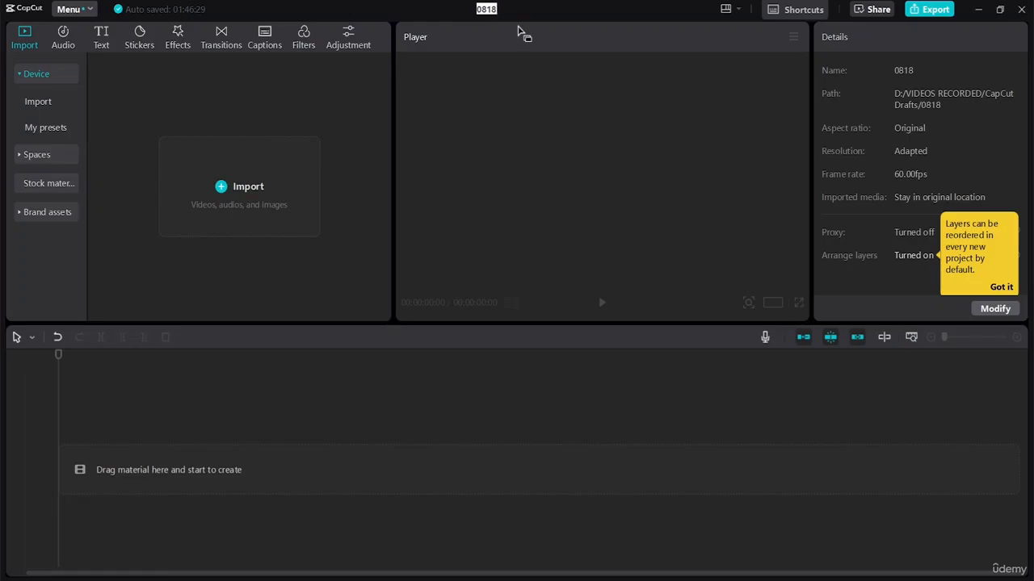
type("sam")
key("BackSpace")
key("BackSpace")
key("BackSpace")
type("Sample Prok")
key("BackSpace")
type("ject")
key("Return")
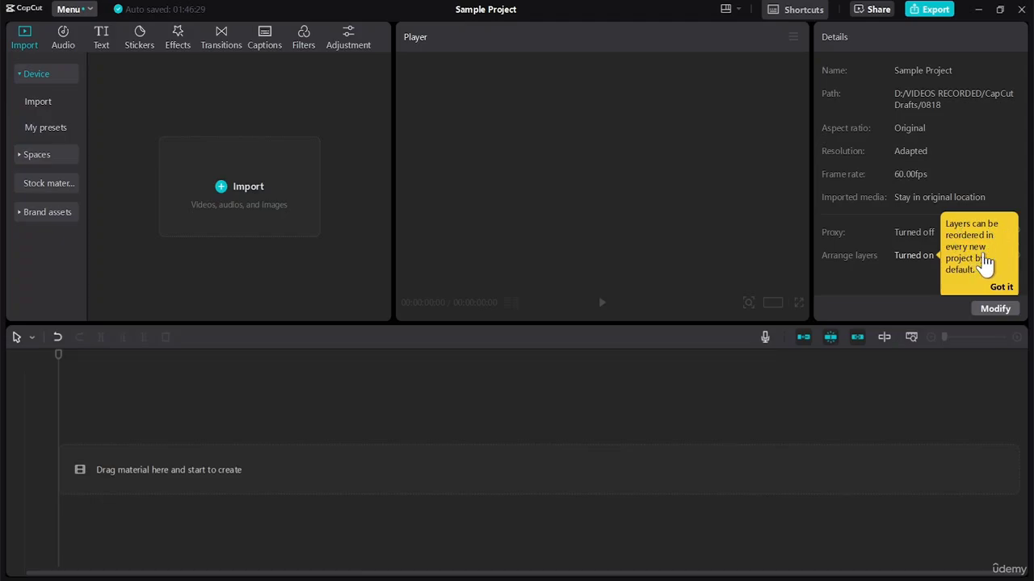
Step: Open the project settings, set the aspect ratio to 16:9, and switch the resolution to Custom at 1920 x 1080
left_click(1001, 288)
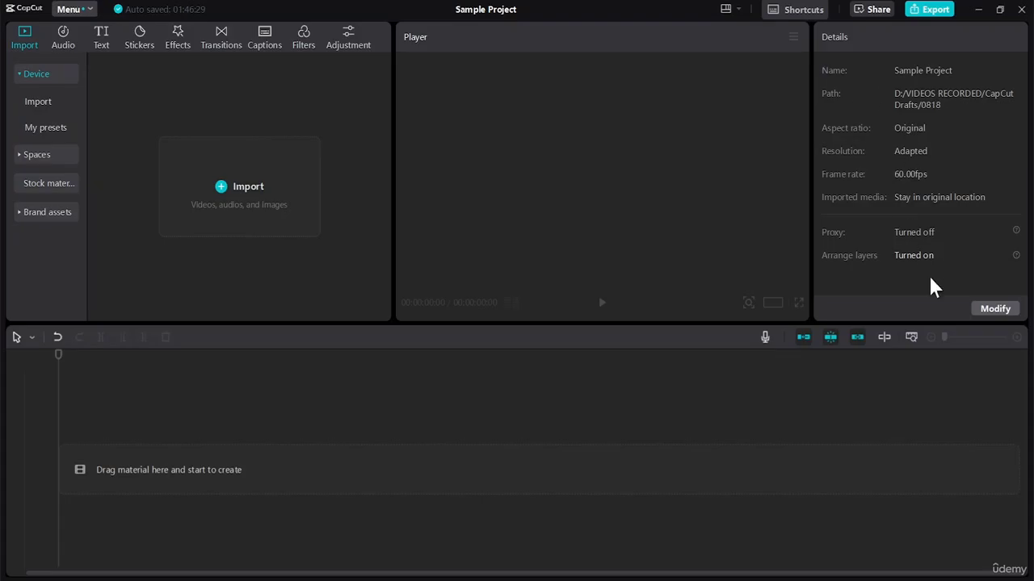
left_click(990, 309)
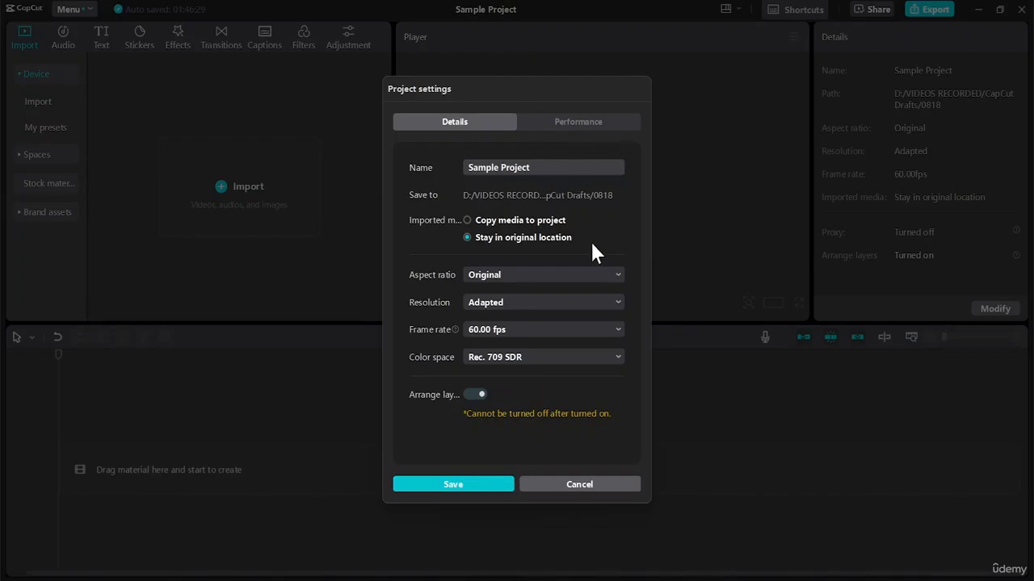
left_click(571, 279)
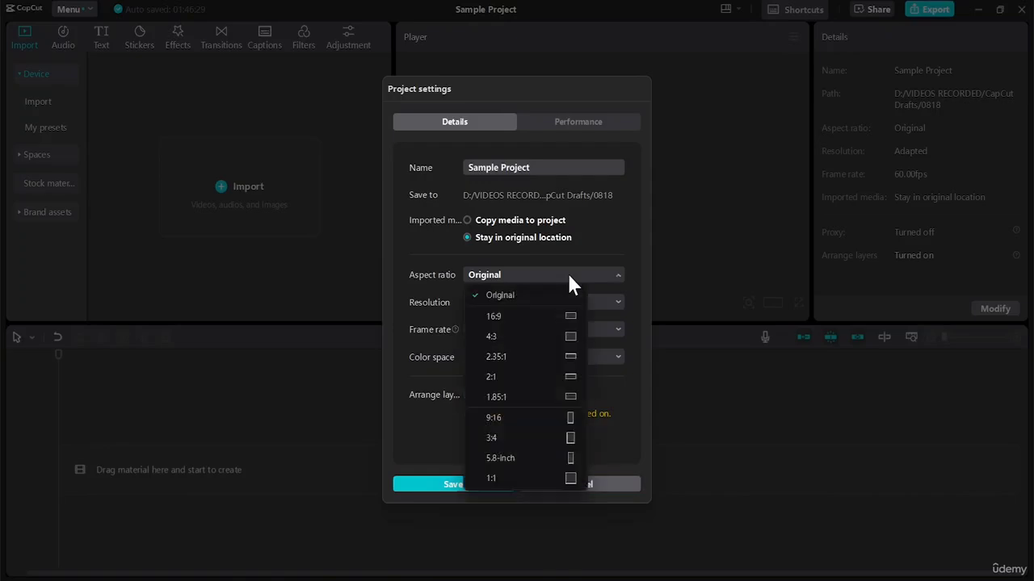
left_click(556, 317)
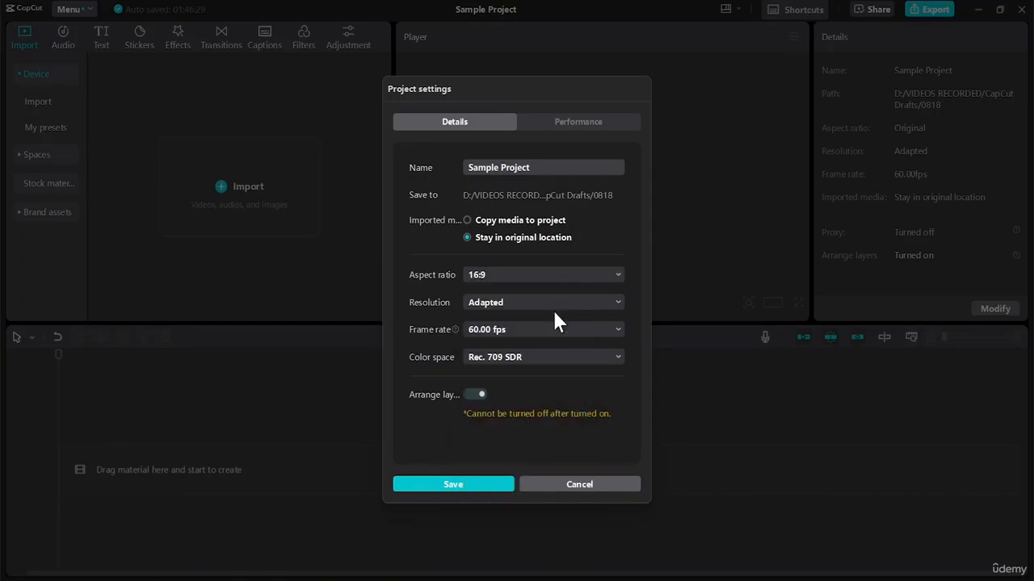
left_click(477, 305)
left_click(516, 343)
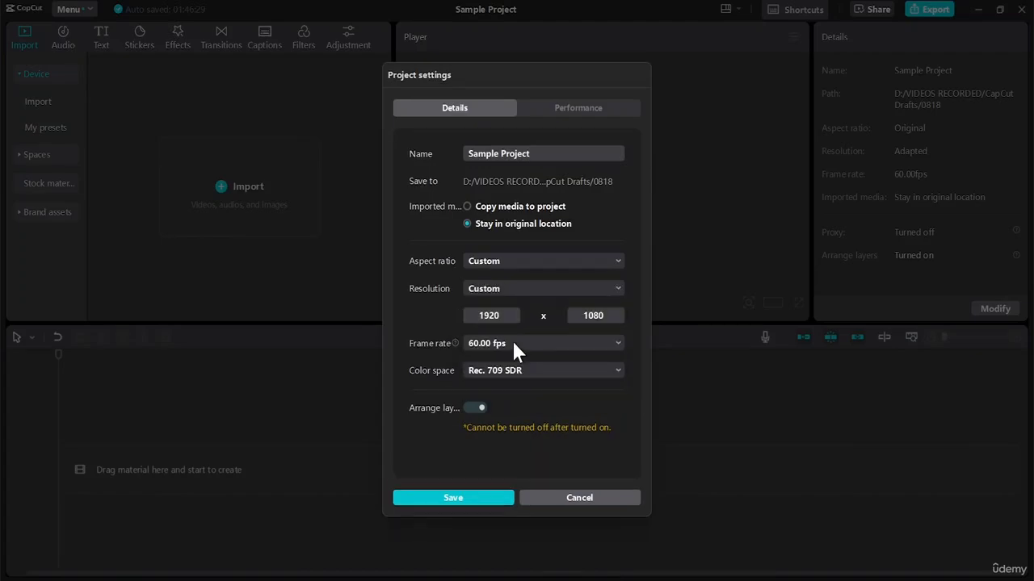
left_click(502, 315)
Step: Choose a 60.00 fps frame rate, keep the Rec. 709 SDR color space, and save the project settings
left_click(569, 343)
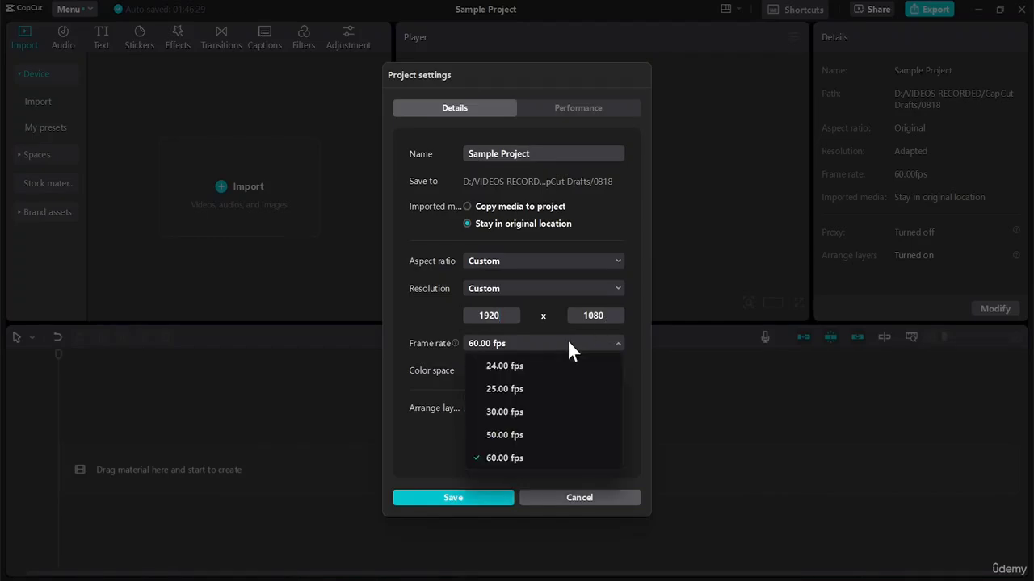
left_click(542, 459)
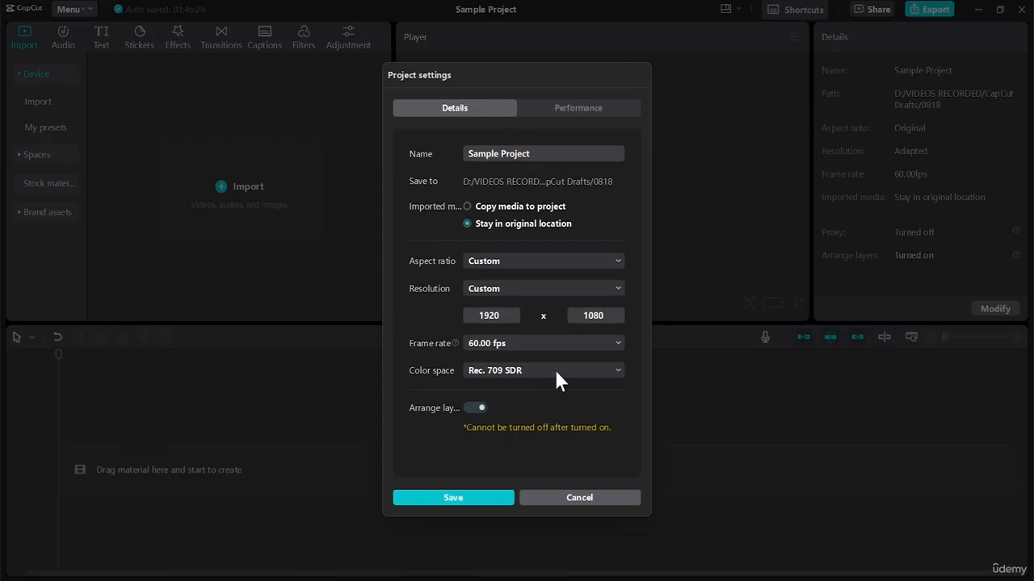
left_click(554, 370)
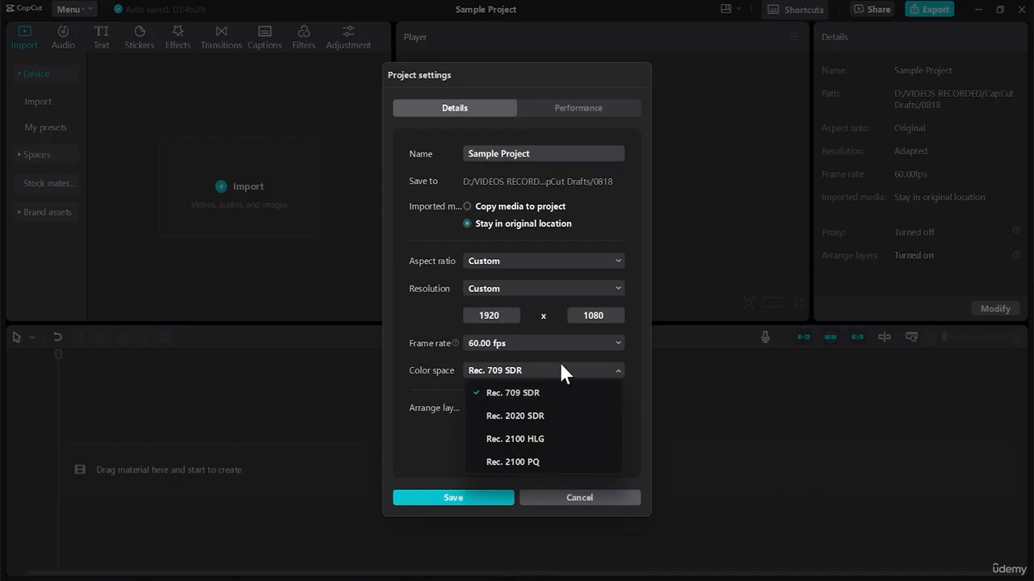
left_click(554, 362)
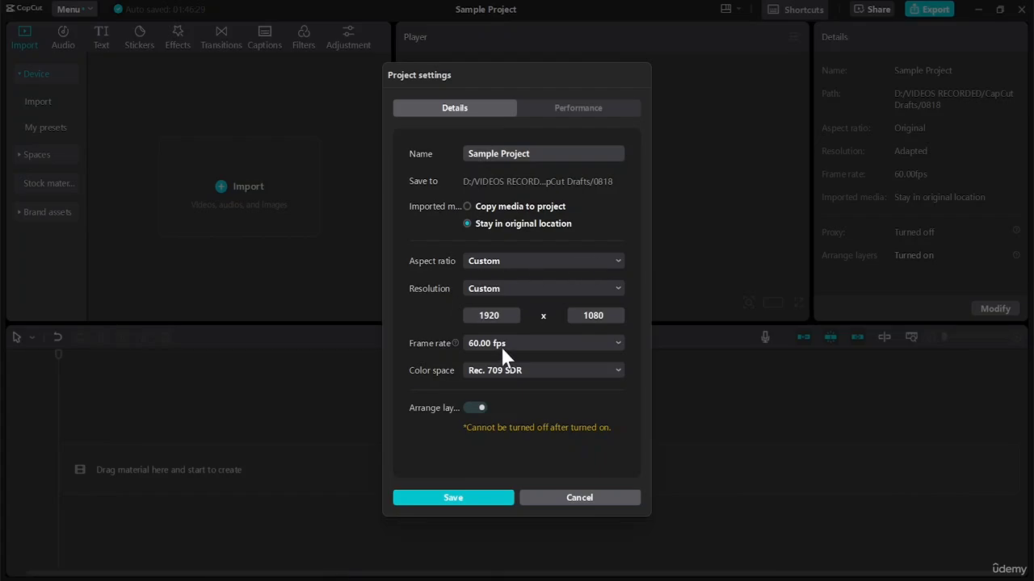
left_click(458, 495)
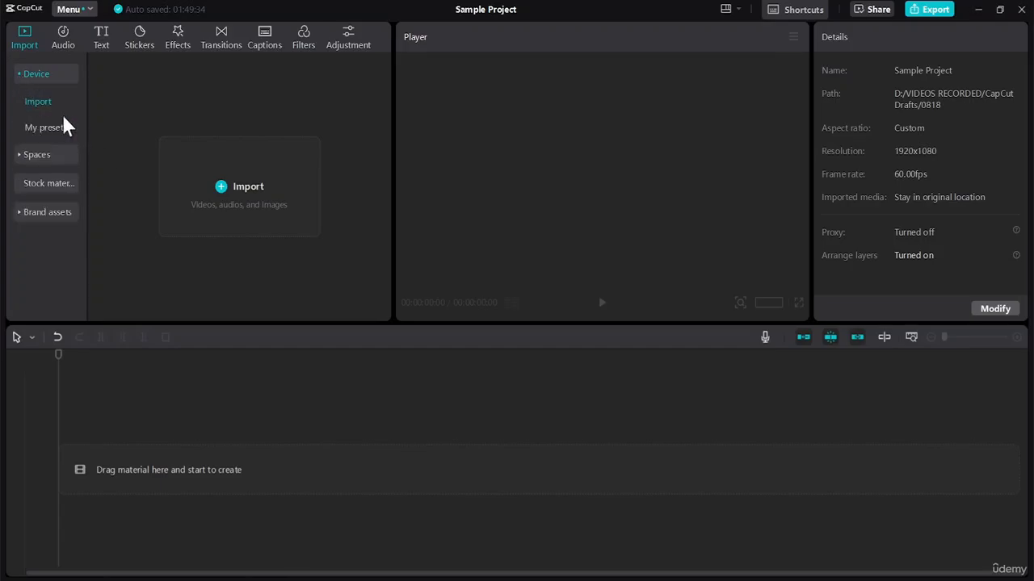
Step: Look through My presets, Spaces and the stock materials, preview the white Subscribe stock clip, and return to the device import area
left_click(46, 129)
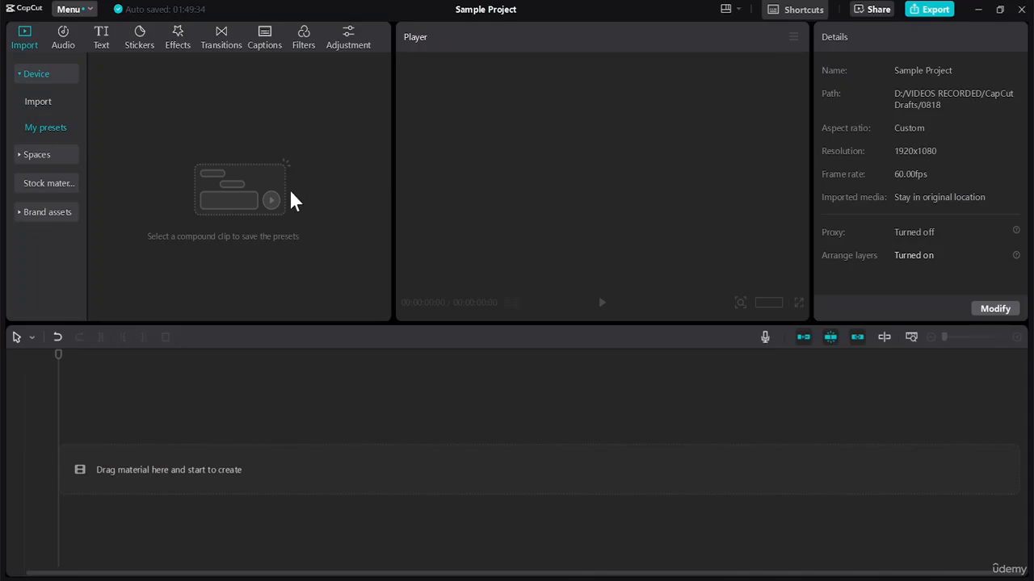
left_click(29, 159)
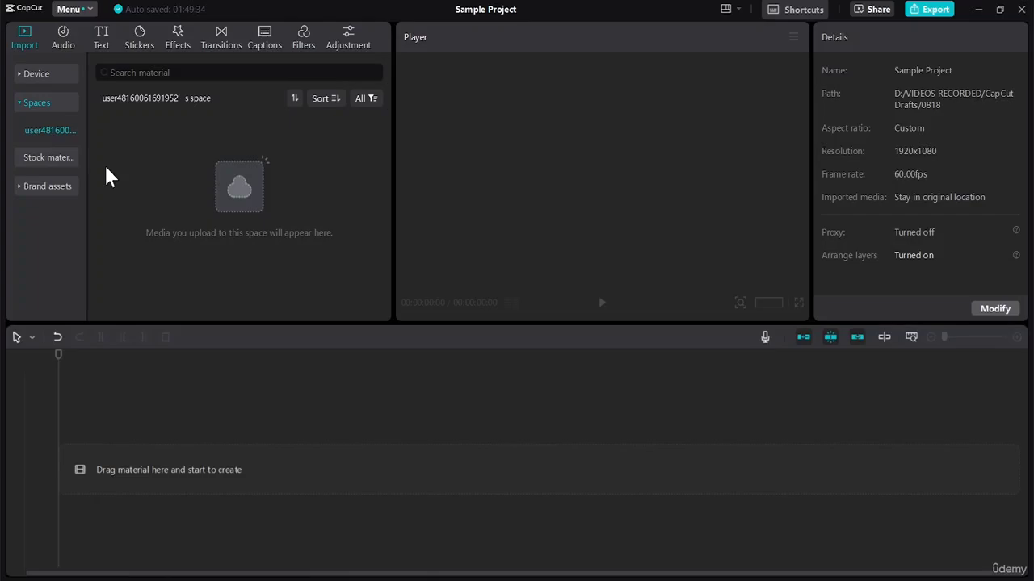
left_click(50, 158)
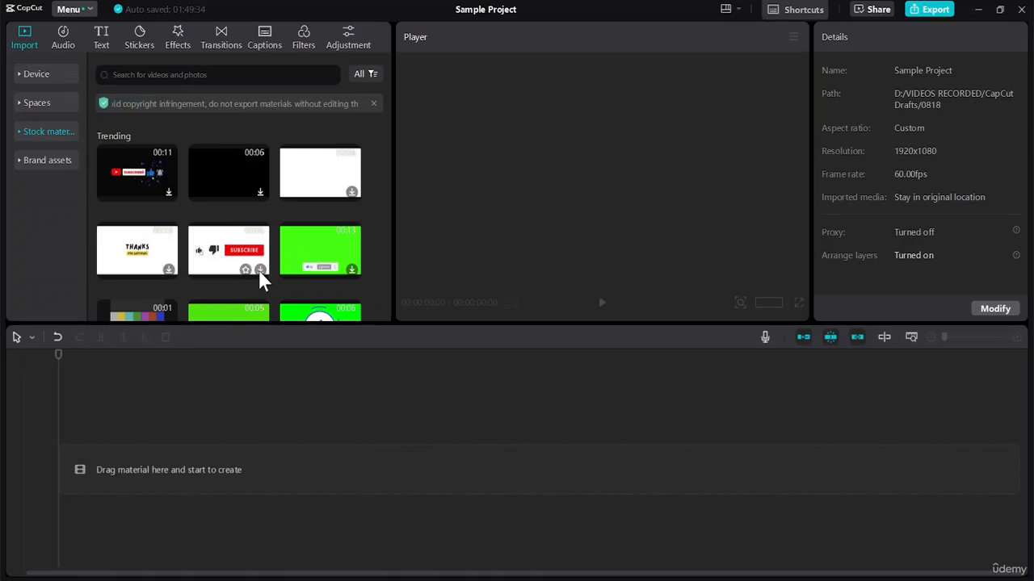
left_click(222, 268)
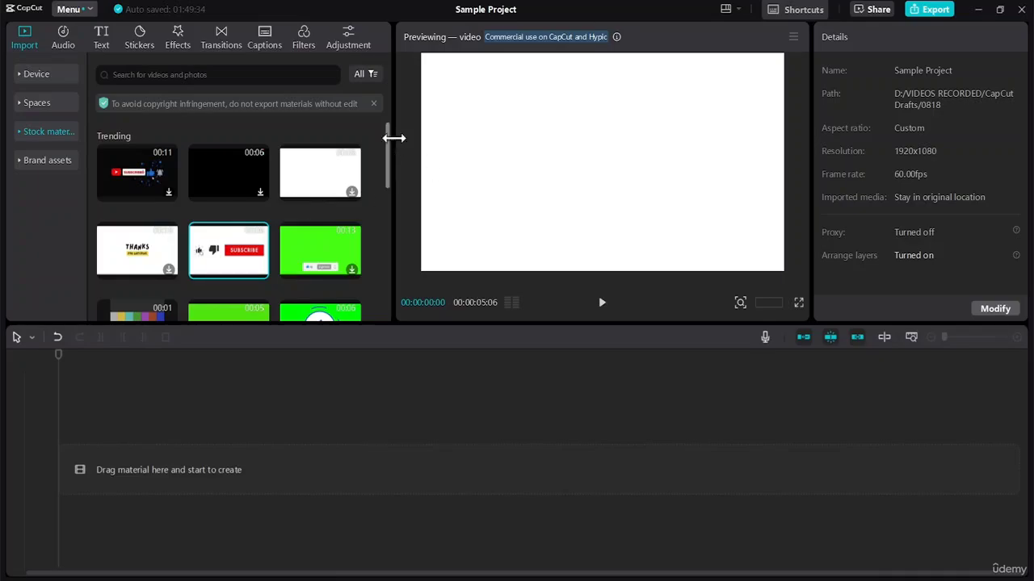
left_click_drag(384, 151, 390, 105)
left_click(48, 73)
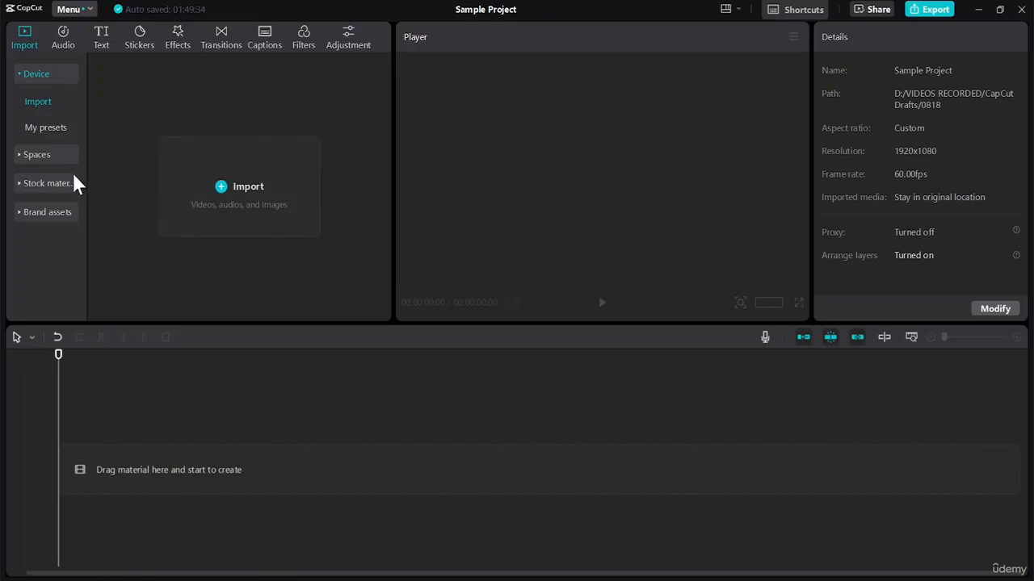
Step: Download and preview both CapCut logo images in the brand assets, and check the brand videos before returning to device import
left_click(46, 212)
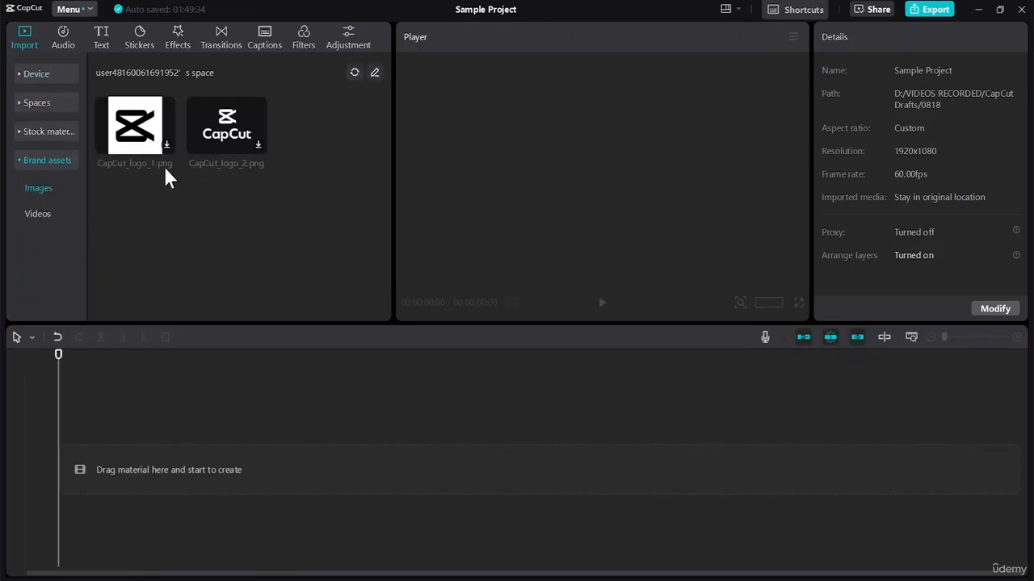
left_click(165, 150)
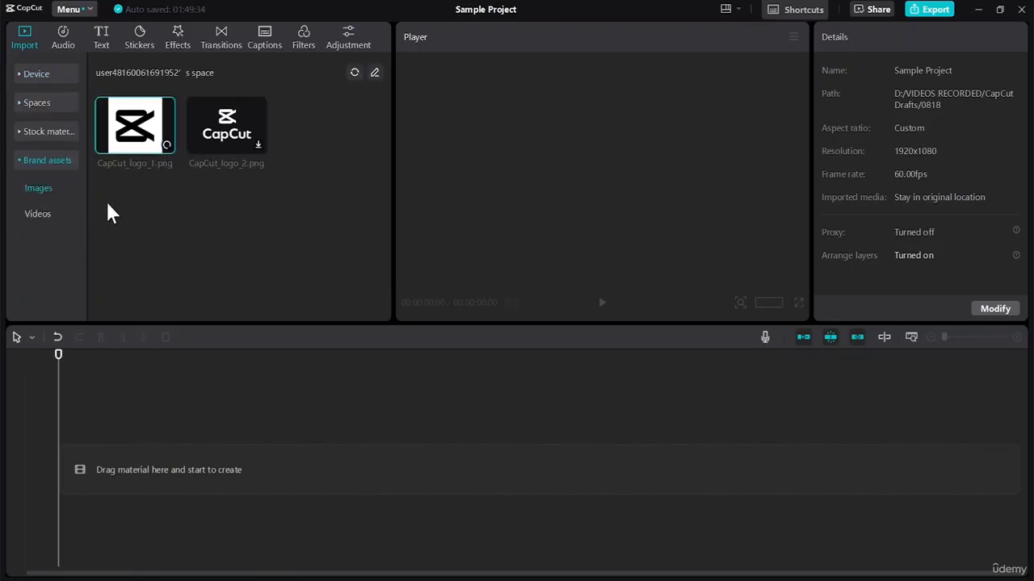
left_click(259, 145)
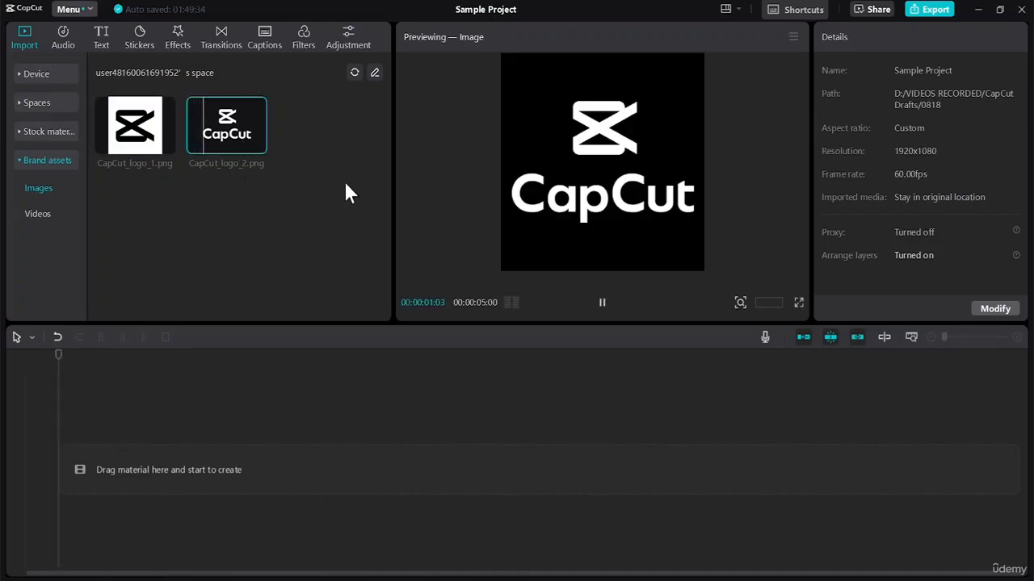
left_click(135, 128)
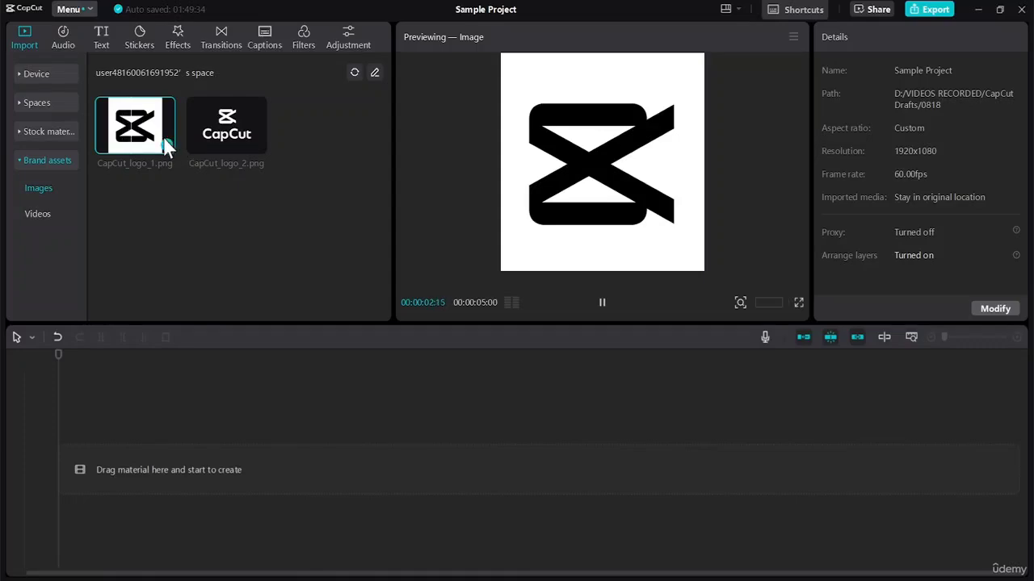
left_click(234, 125)
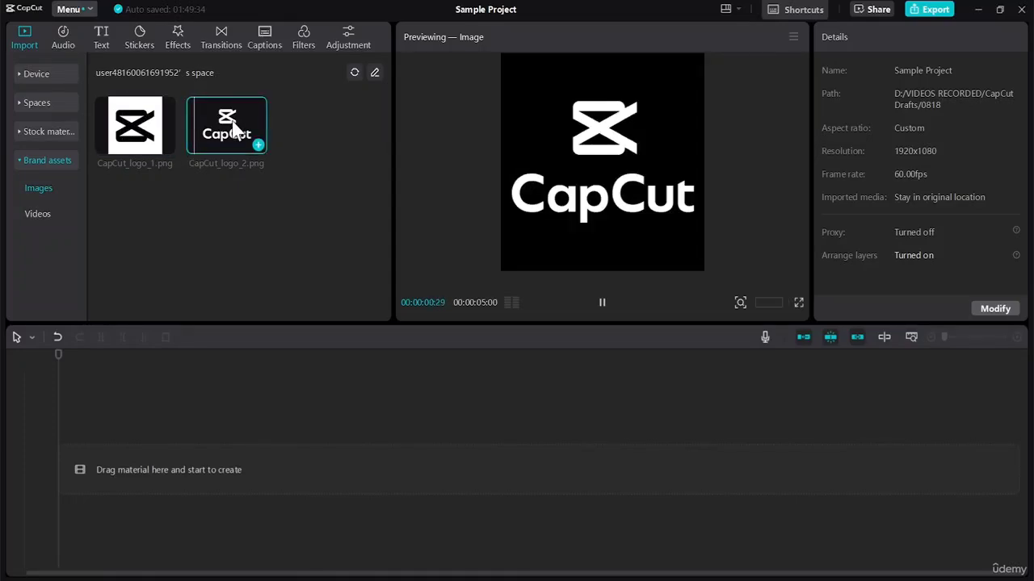
left_click(38, 214)
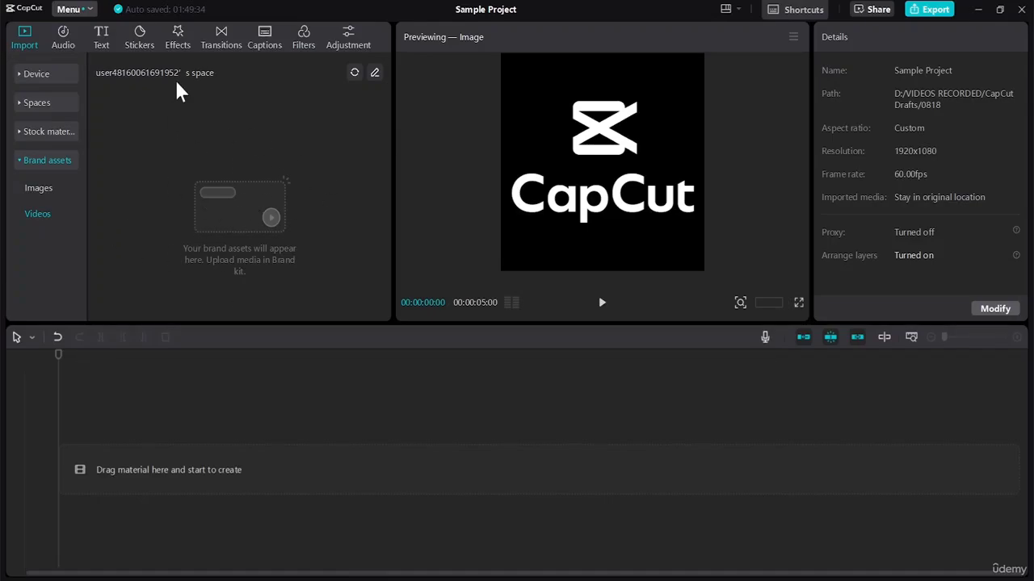
left_click(71, 76)
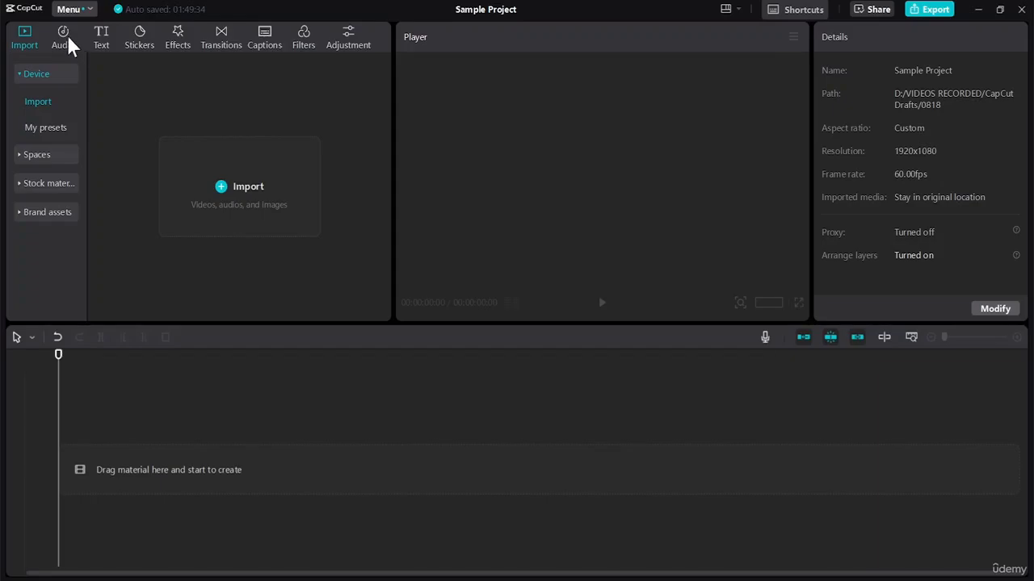
Step: Preview the "Relaxing, Simple, Countryside, Travel, Nostalgic" music track and add it to the start of the timeline
left_click(64, 40)
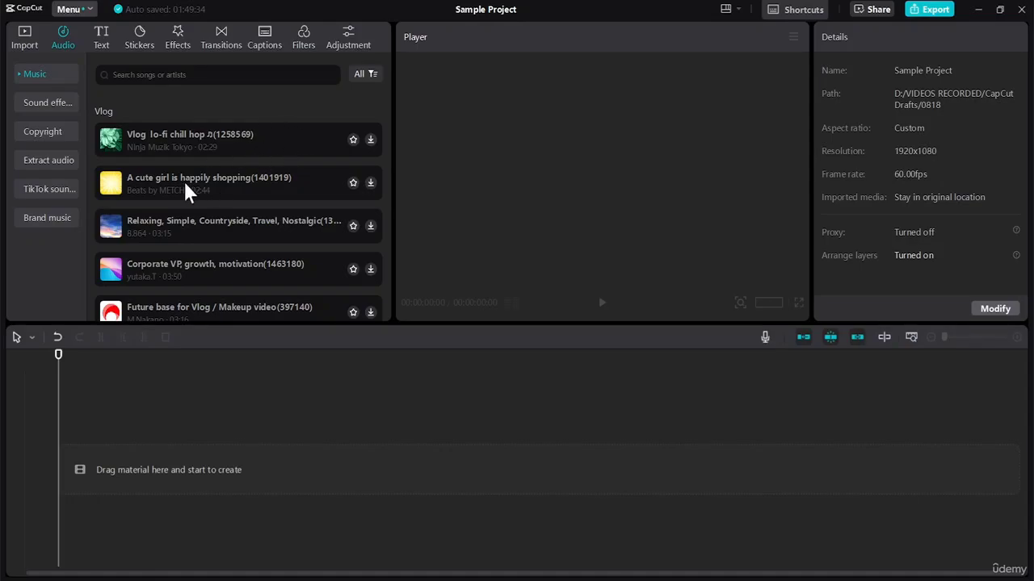
left_click(171, 225)
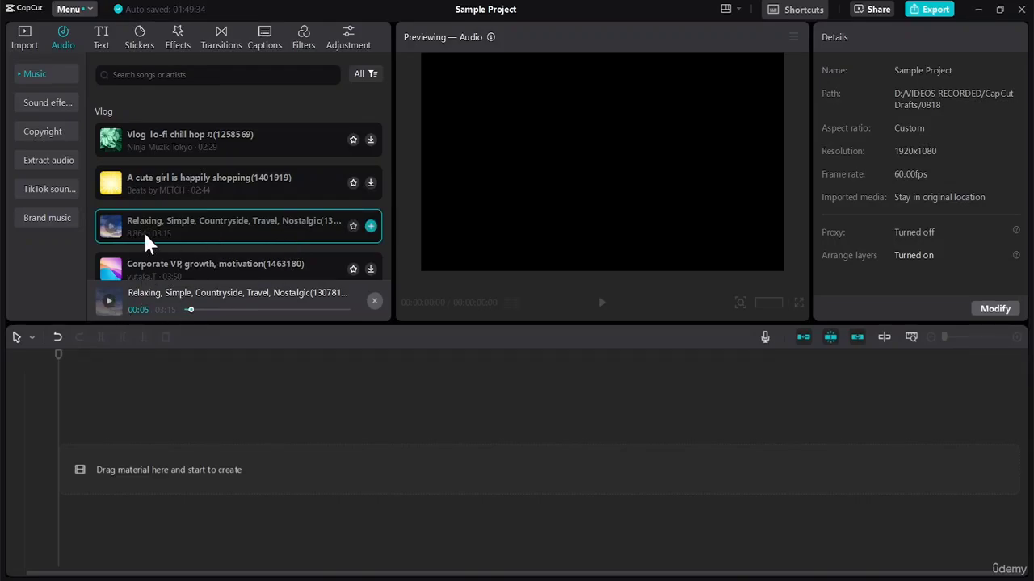
left_click_drag(122, 232, 101, 465)
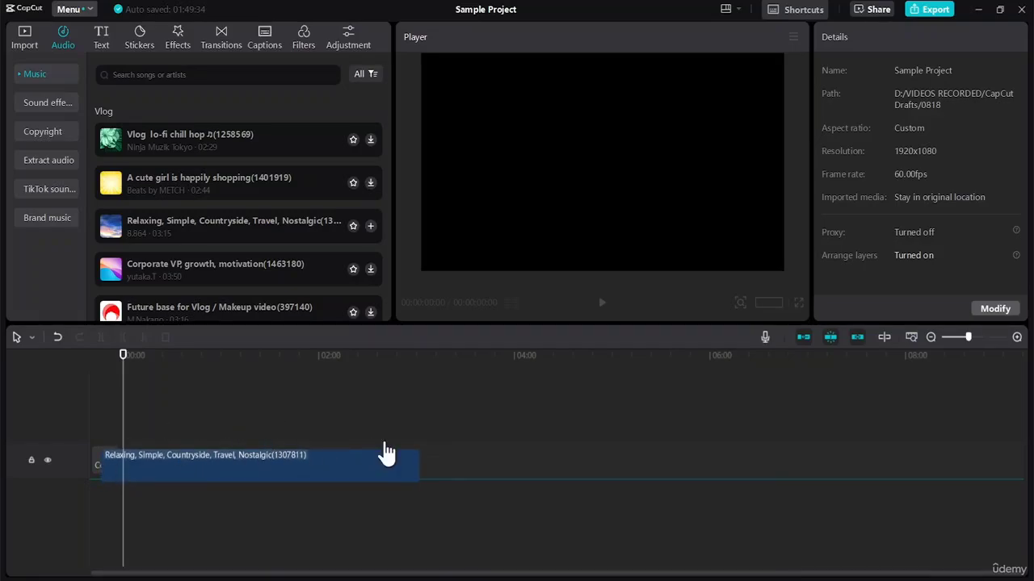
left_click_drag(386, 452, 386, 452)
left_click(202, 521)
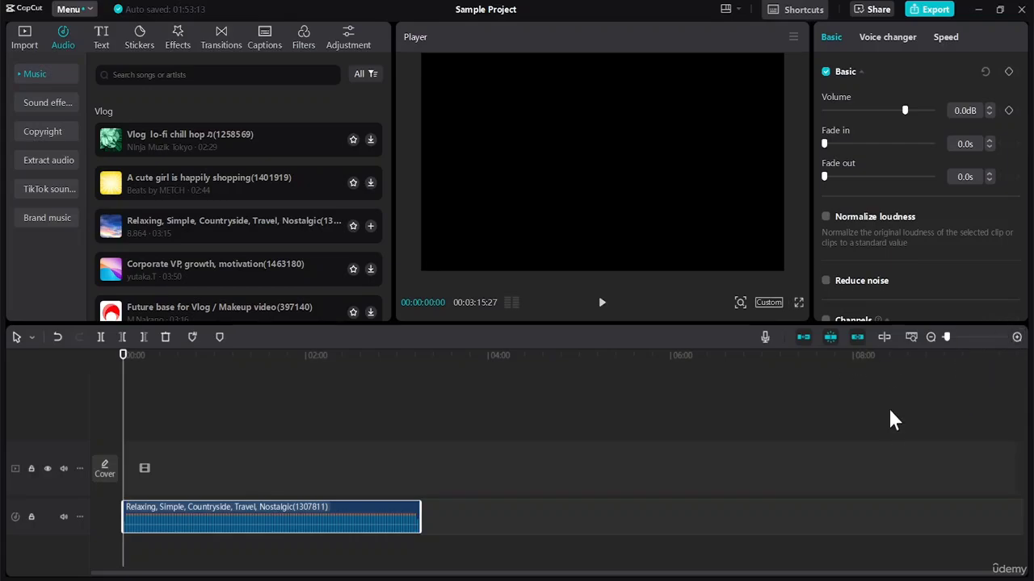
Step: Place the playhead about 41 seconds into the music clip and play a short section from there
key("ctrl+plus")
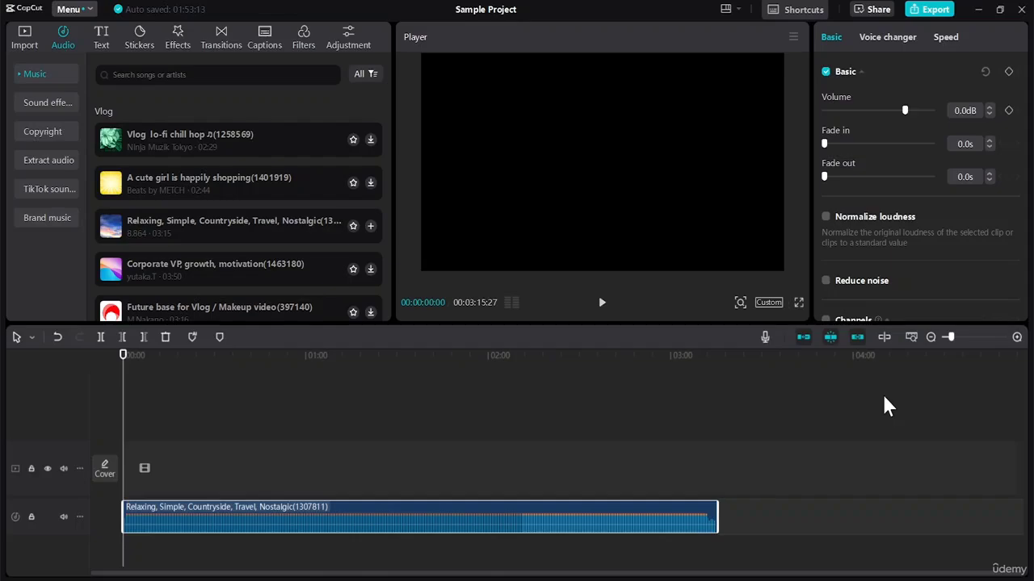
scroll(884, 399, "up", 1)
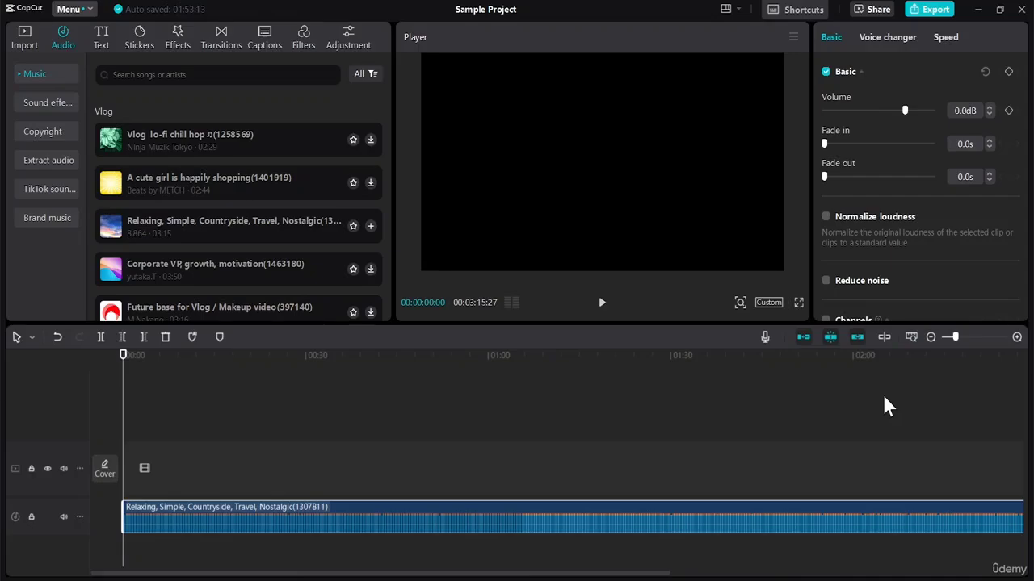
scroll(884, 398, "down", 1)
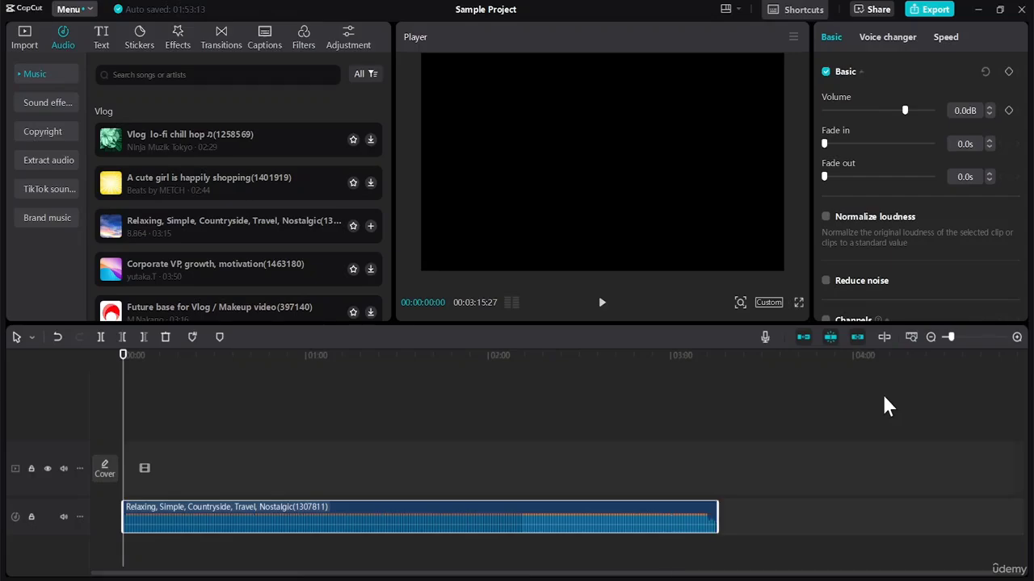
scroll(886, 406, "down", 1)
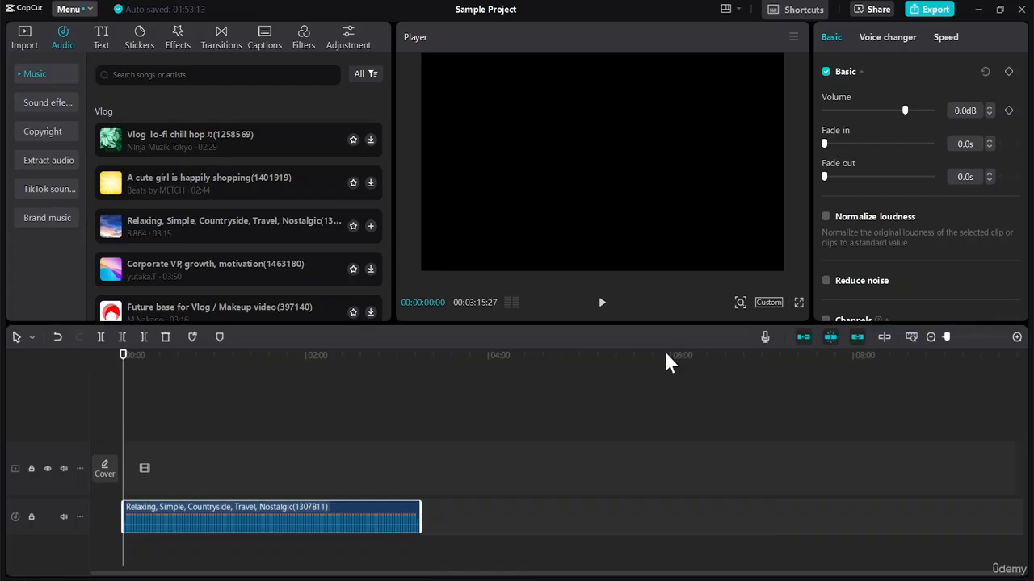
left_click(1017, 336)
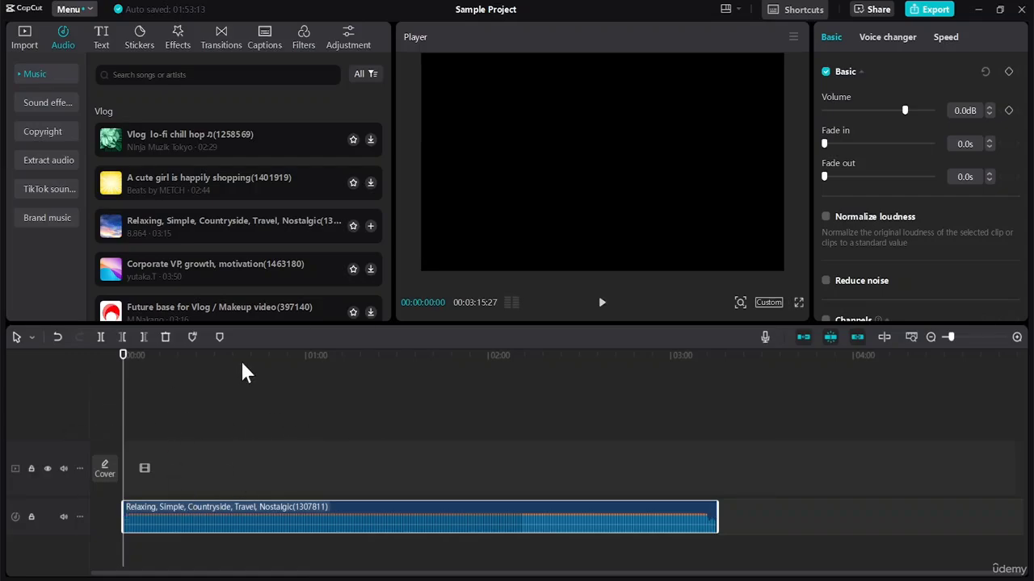
left_click(248, 387)
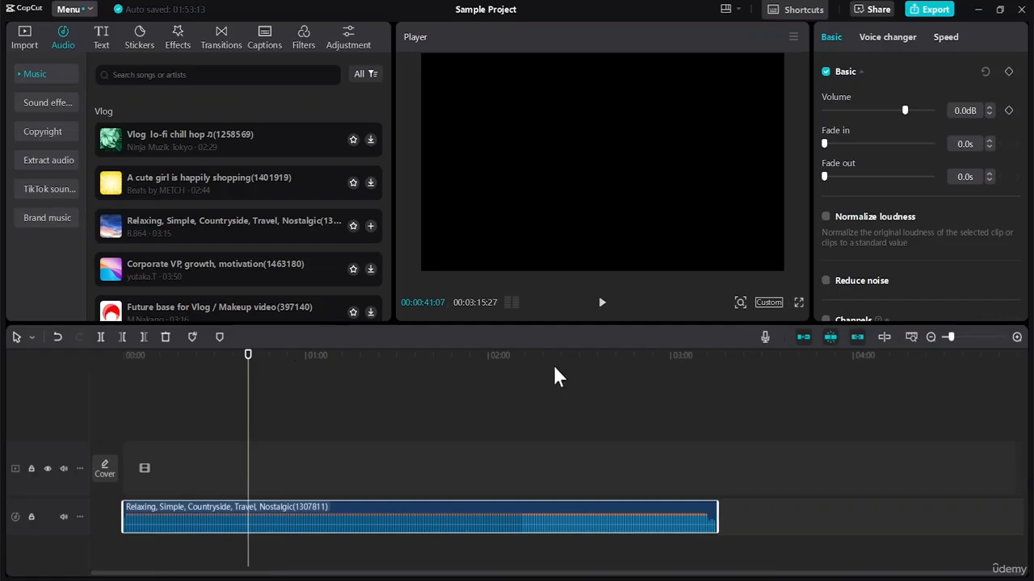
left_click(602, 303)
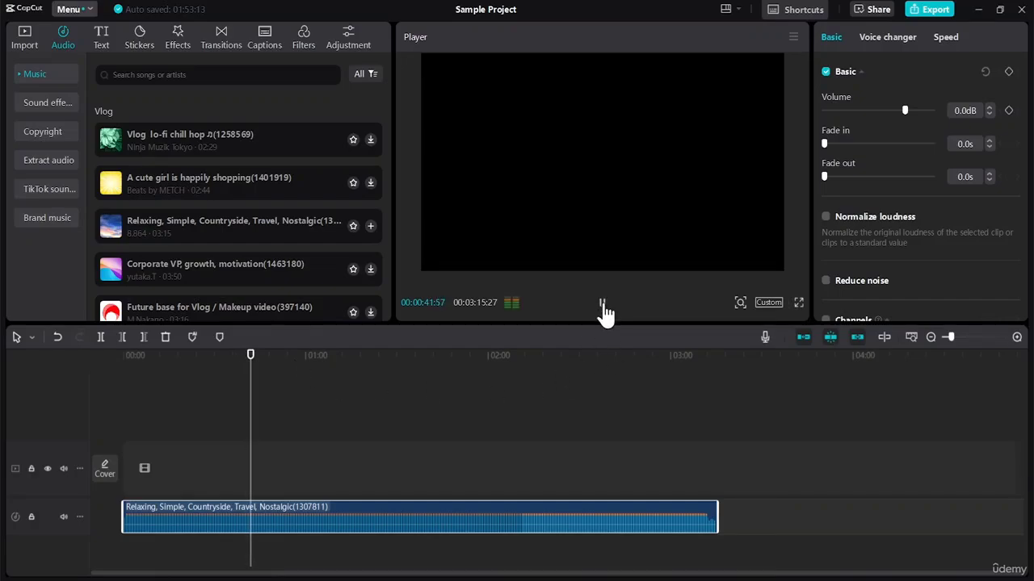
left_click(602, 305)
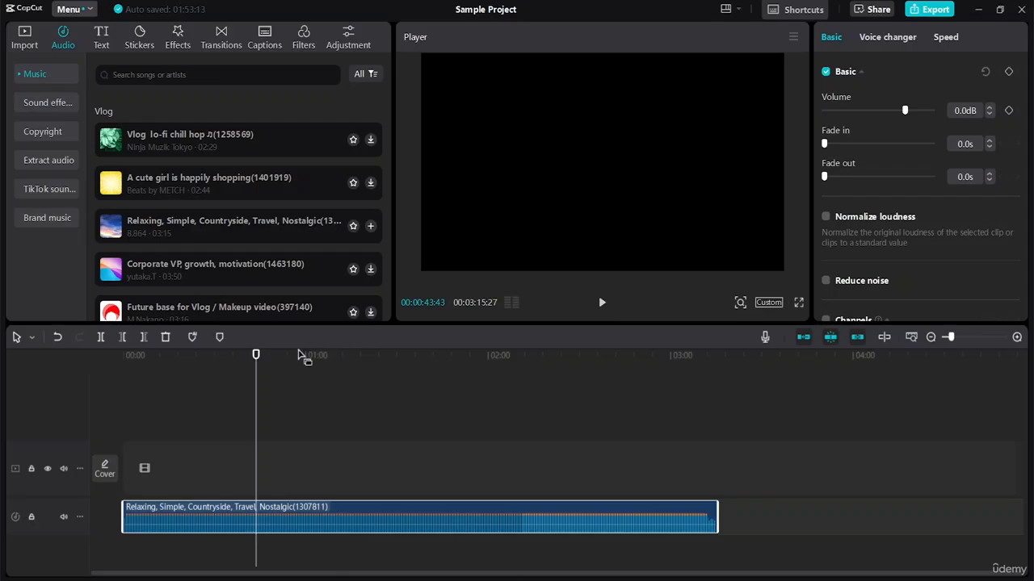
Step: Split the music clip with the Split tool at about 49 seconds and again at about 35 seconds
left_click(31, 338)
left_click(28, 335)
left_click(29, 336)
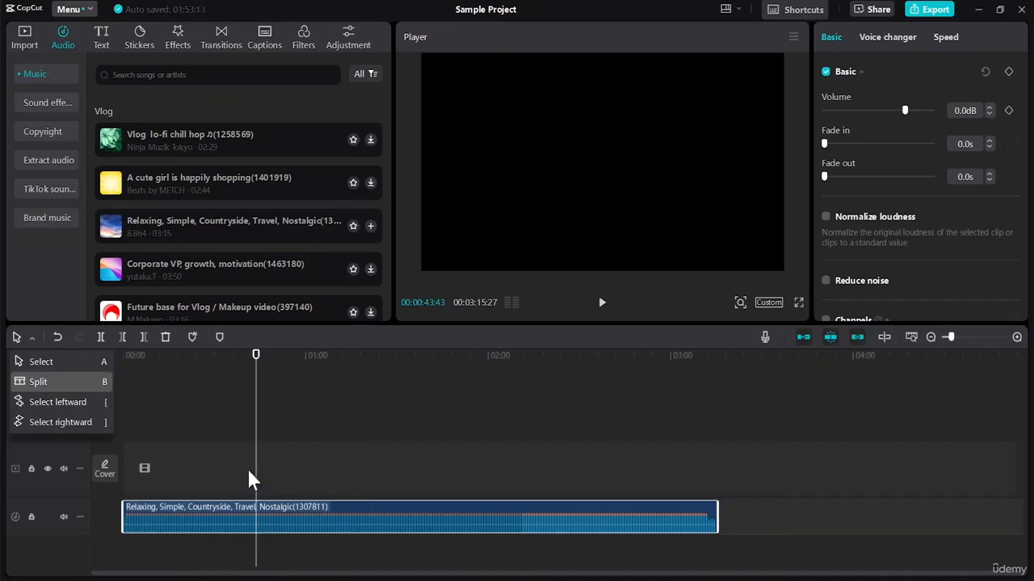
left_click(57, 382)
left_click(272, 517)
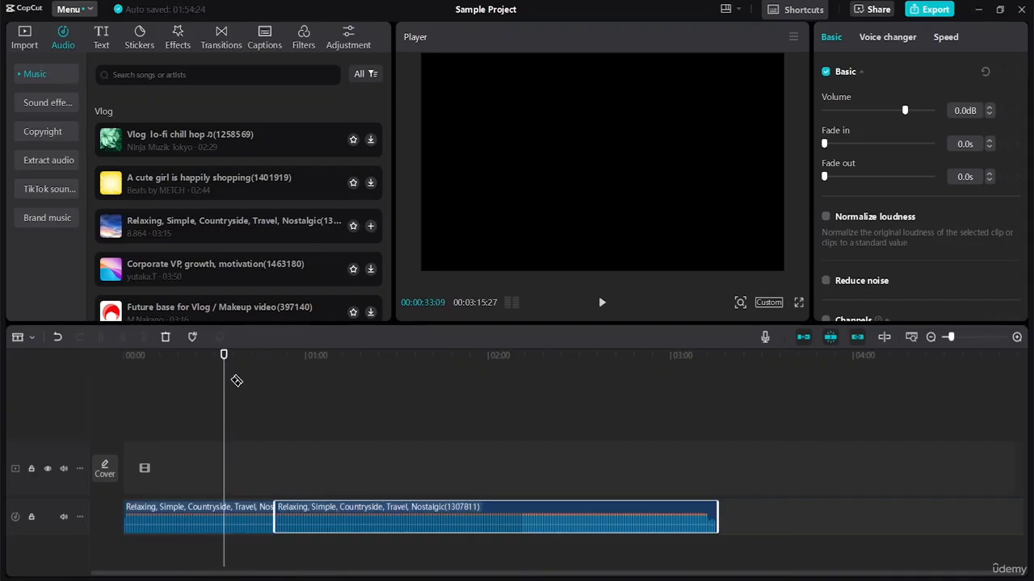
left_click(231, 515)
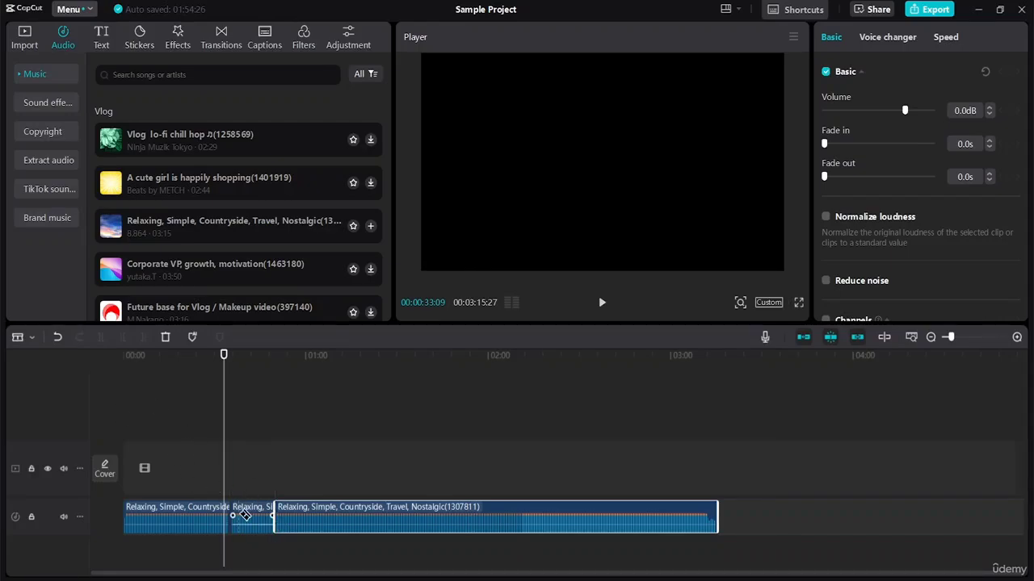
Step: Delete the short middle piece of music and move the remaining long piece against the end of the first one
left_click(30, 337)
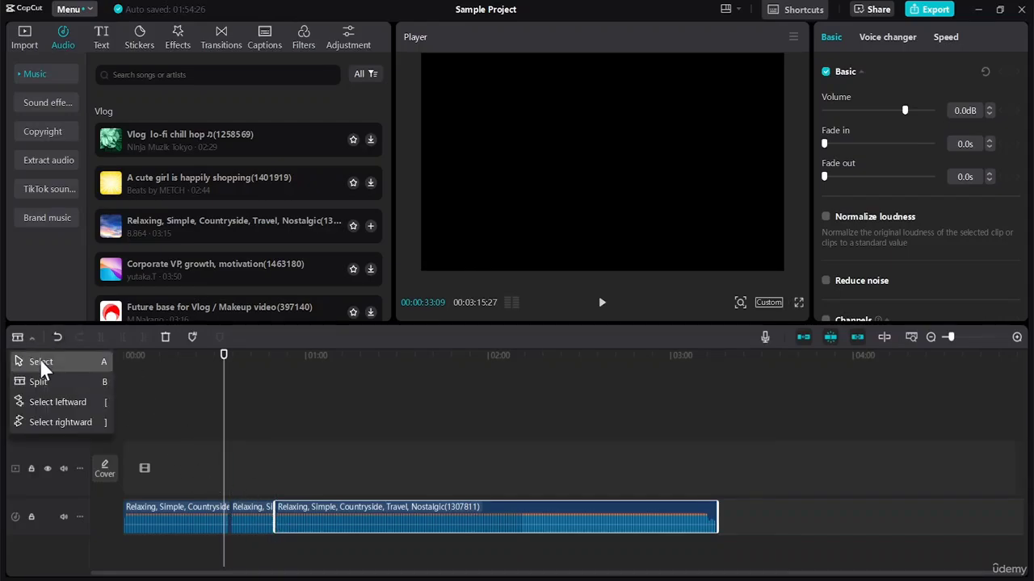
left_click(41, 363)
left_click(252, 510)
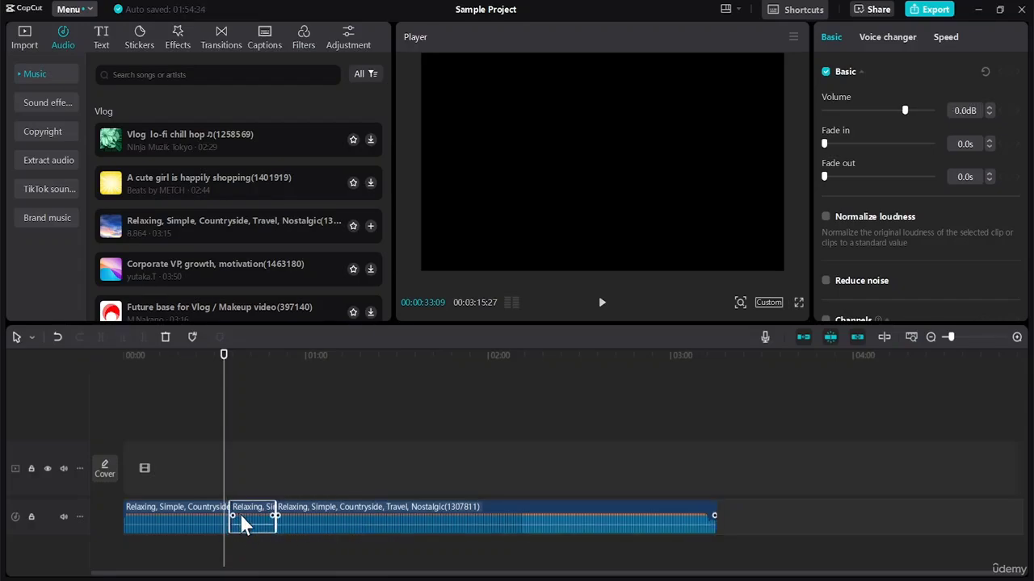
left_click(200, 517)
left_click(242, 516)
left_click(308, 516)
left_click(255, 517)
left_click(337, 523)
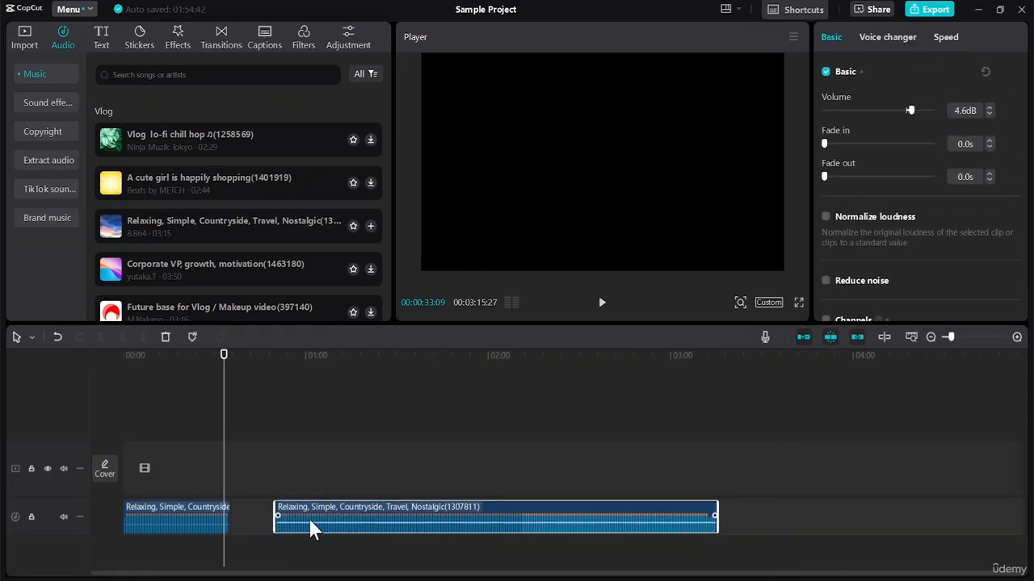
left_click_drag(312, 522, 267, 518)
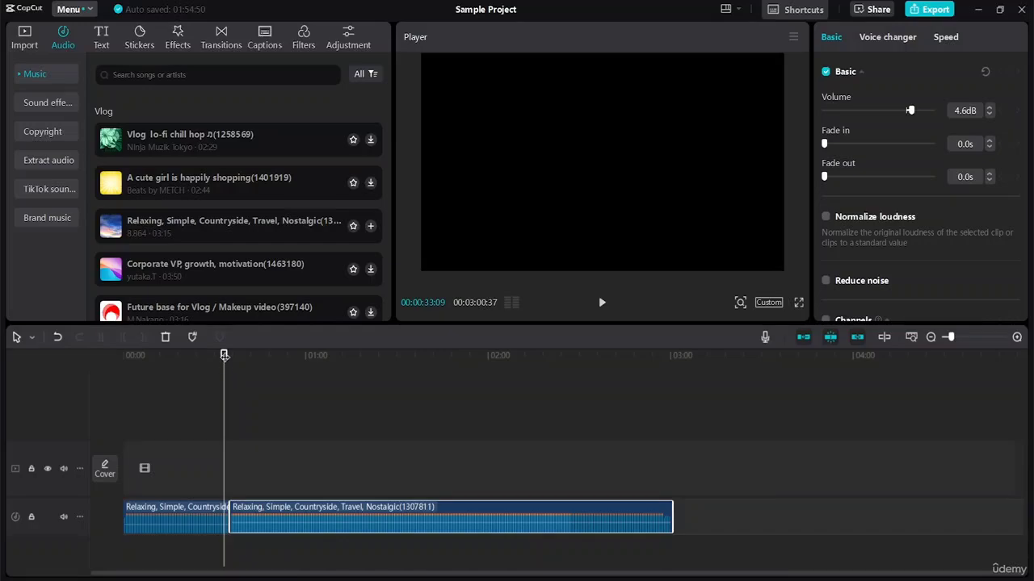
Step: Split the second music clip at the playhead position 00:01:09:38
left_click_drag(225, 356, 105, 404)
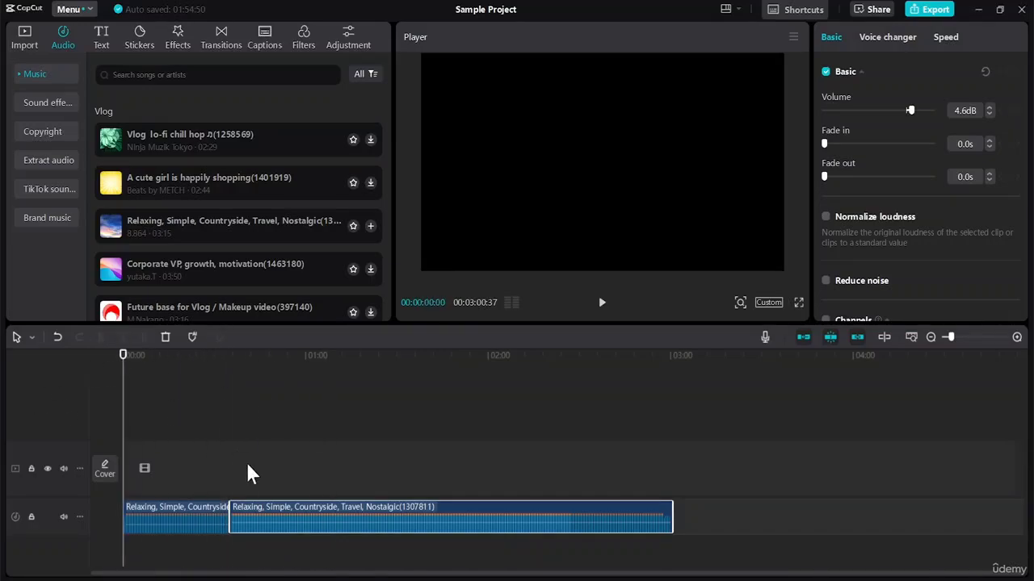
left_click(218, 517)
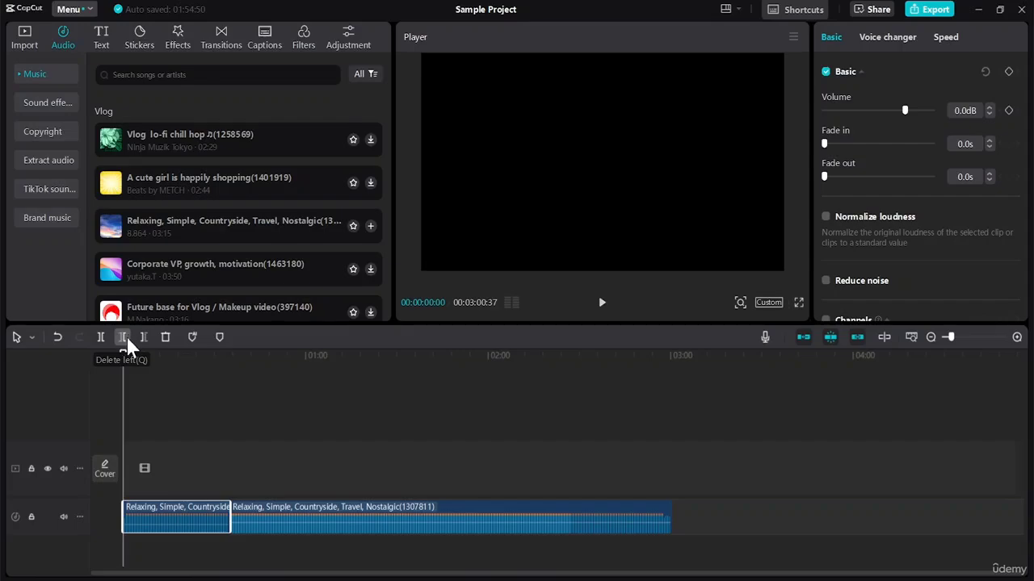
left_click(274, 529)
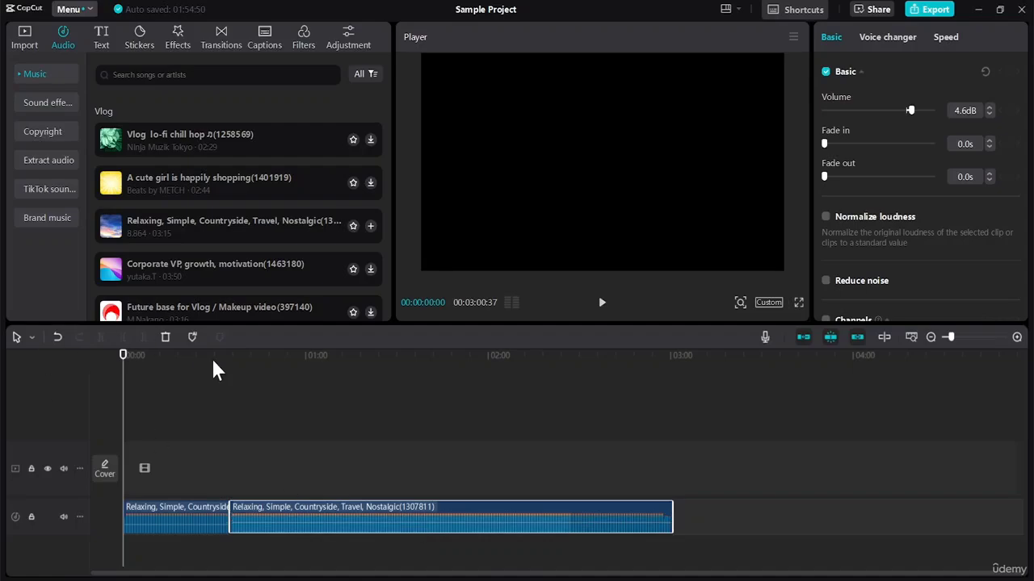
left_click(335, 357)
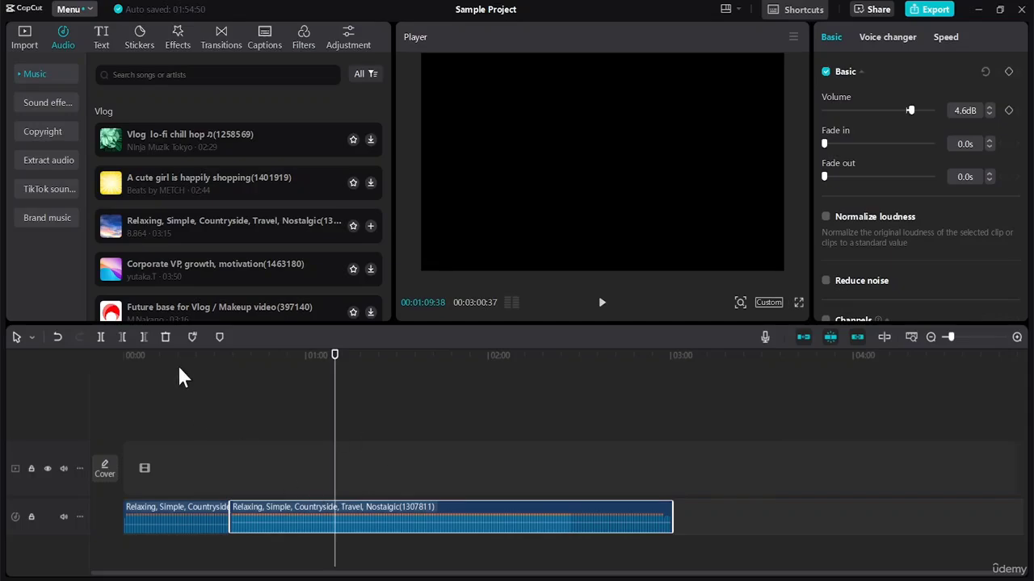
left_click(100, 337)
Step: Try Delete left and Delete right on the middle music piece with the playhead at 00:00:45:44, undoing each trim
left_click(296, 509)
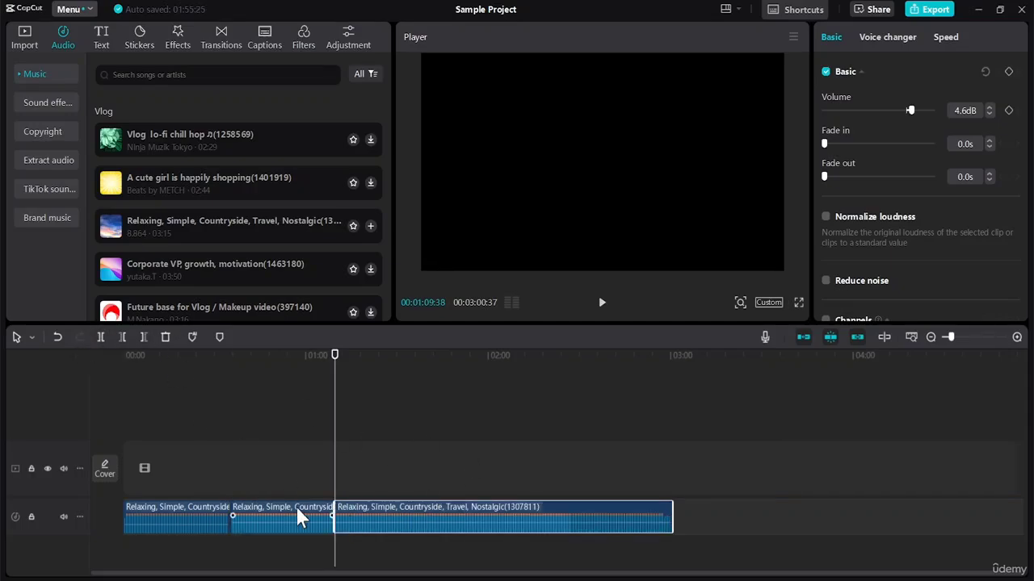
left_click(122, 338)
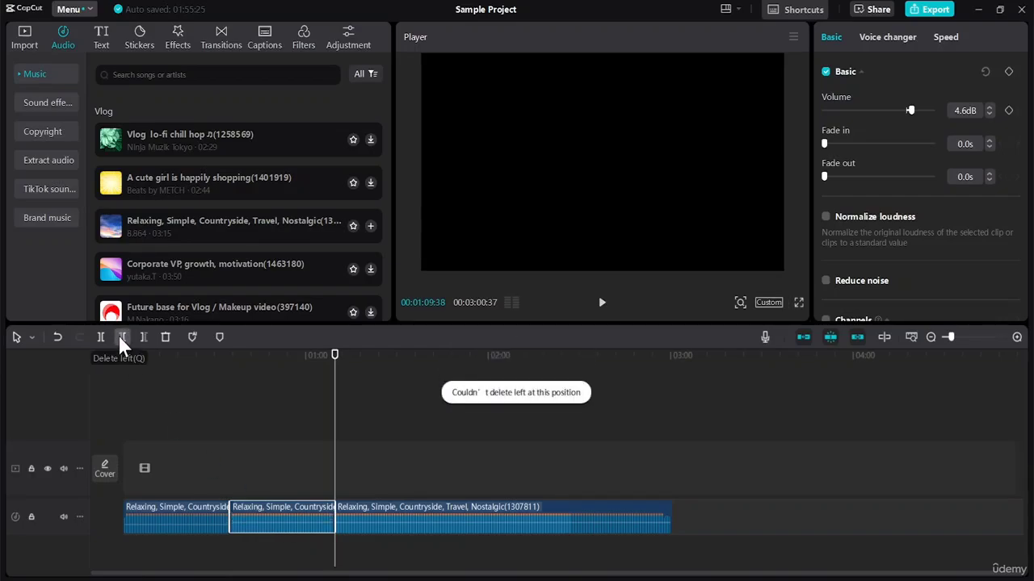
left_click(261, 352)
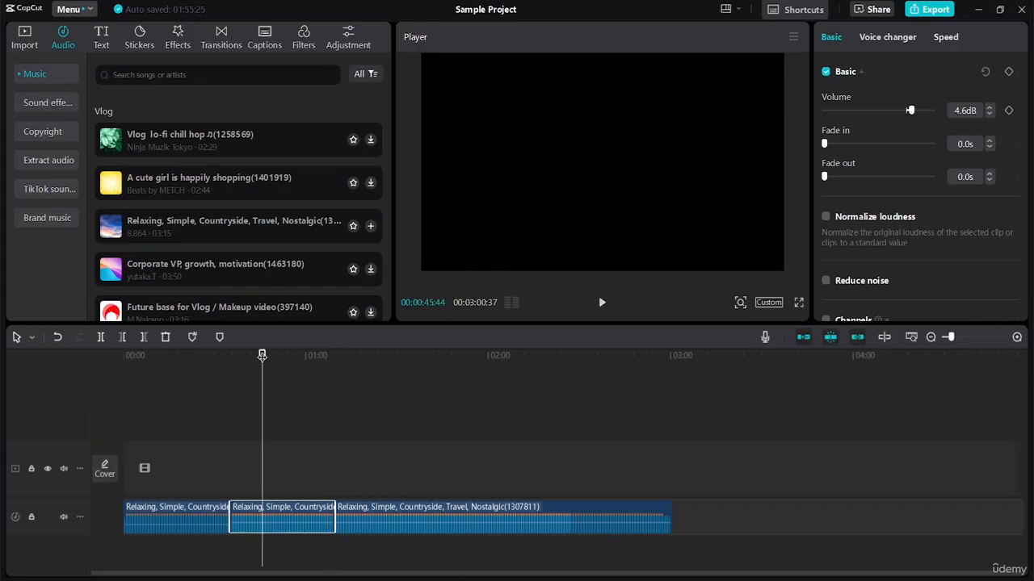
left_click(122, 338)
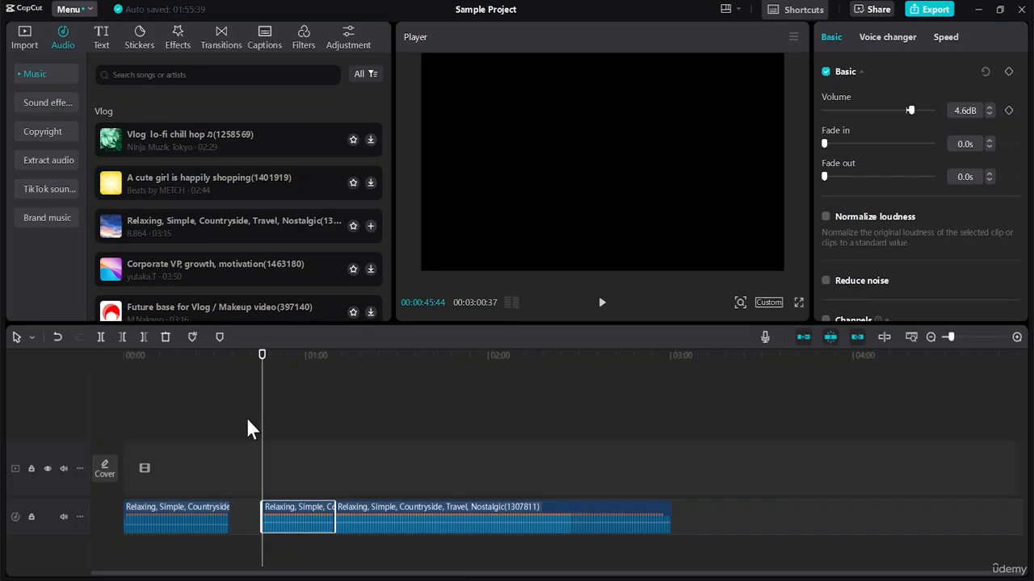
key("ctrl+z")
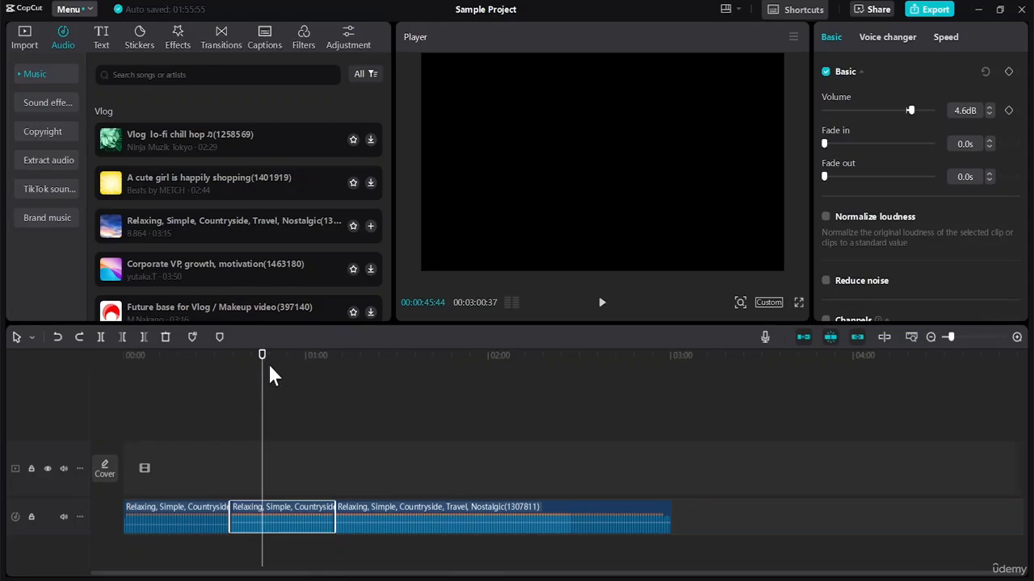
left_click(147, 339)
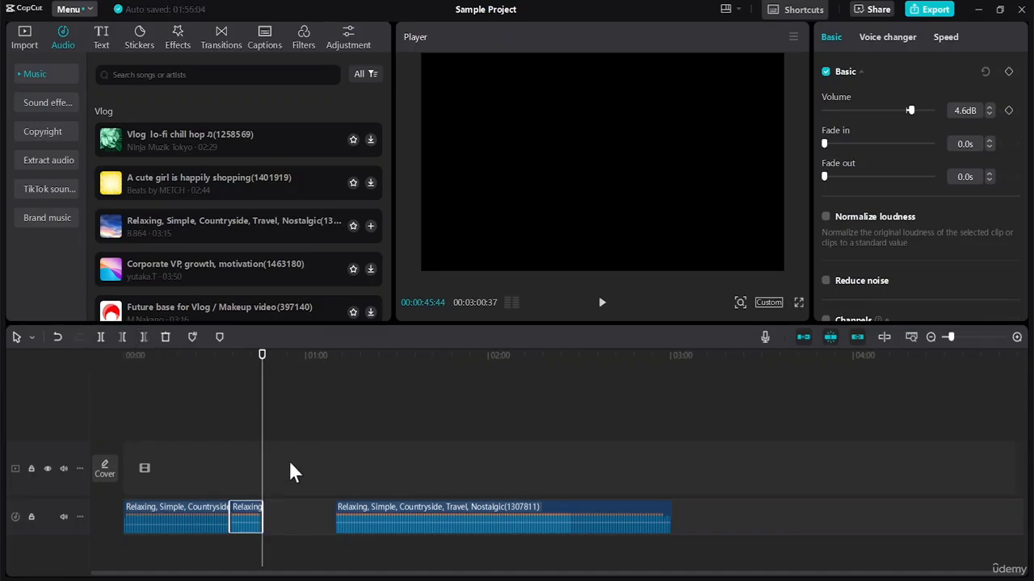
key("ctrl+z")
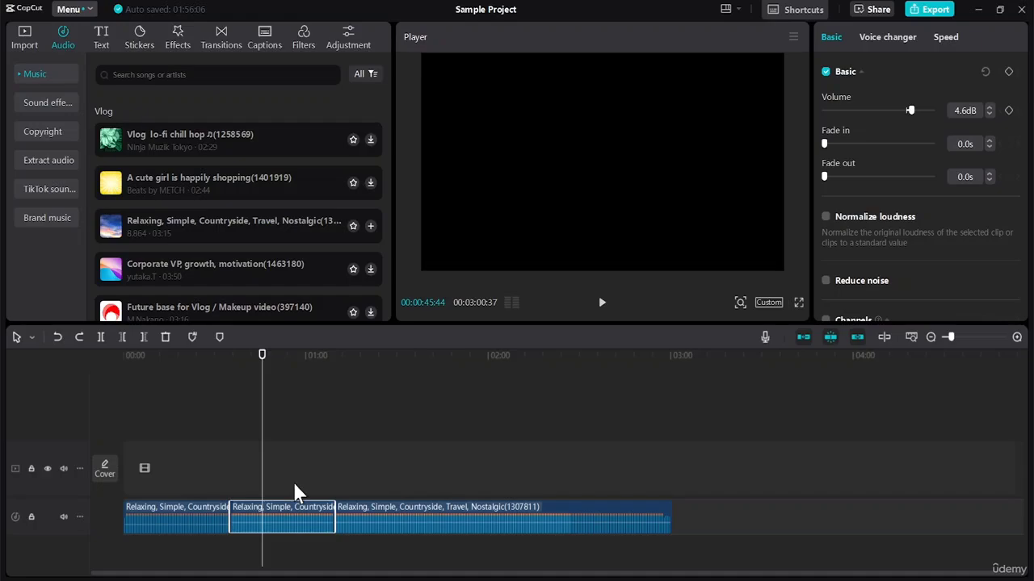
Step: Delete the middle music piece and move the last piece against the end of the first one
key("Delete")
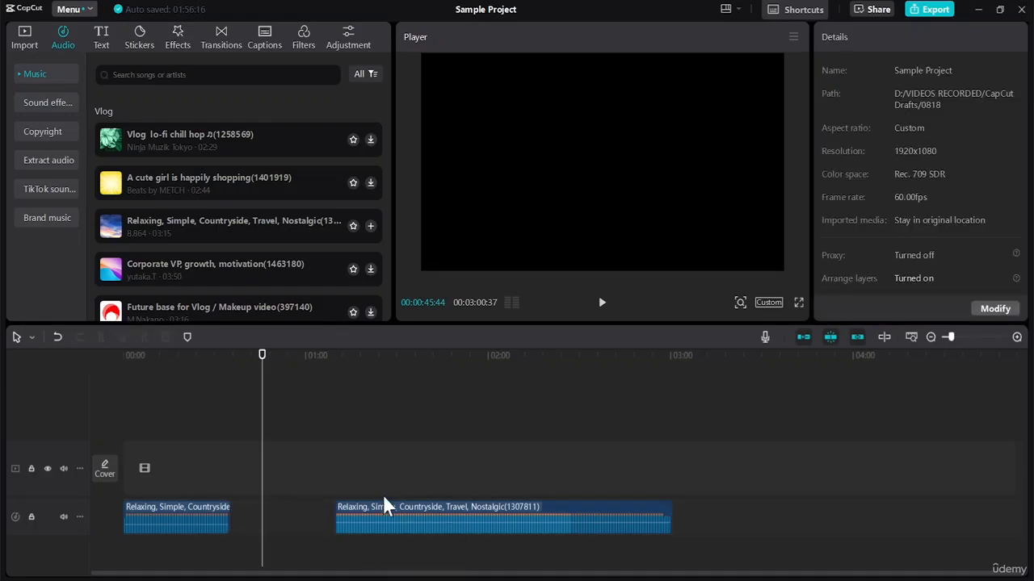
left_click(401, 512)
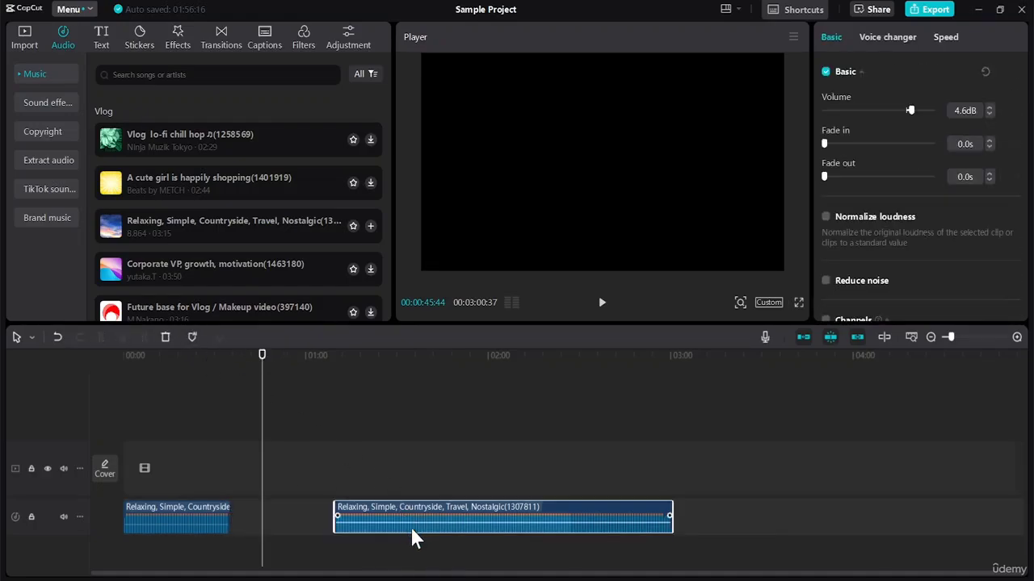
left_click_drag(411, 526, 309, 535)
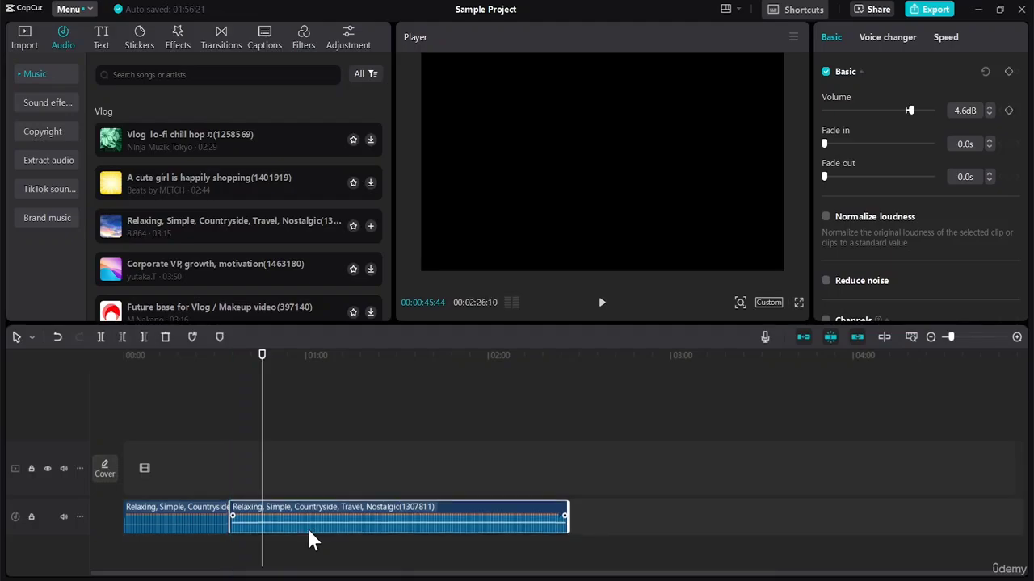
Step: Add a marker to the second music clip at 00:00:52:38 and move the marker back to 00:00:43:15
left_click(214, 356)
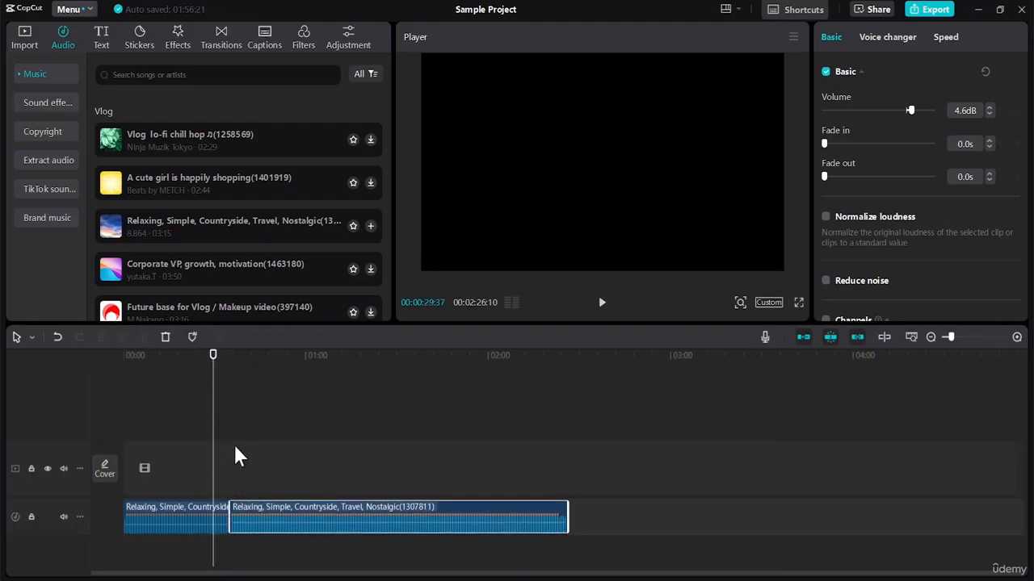
left_click(259, 356)
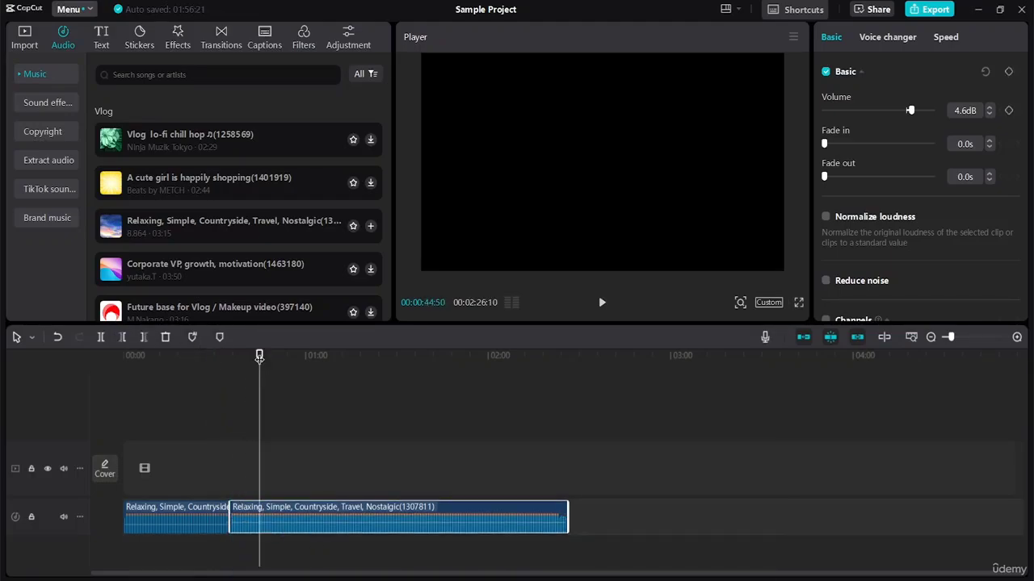
left_click_drag(260, 357, 282, 356)
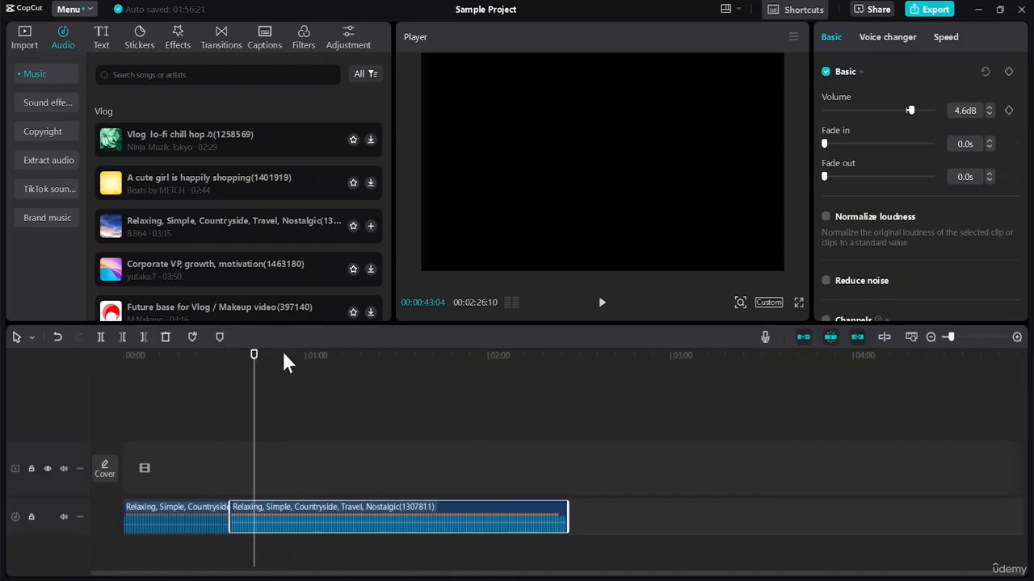
left_click(220, 338)
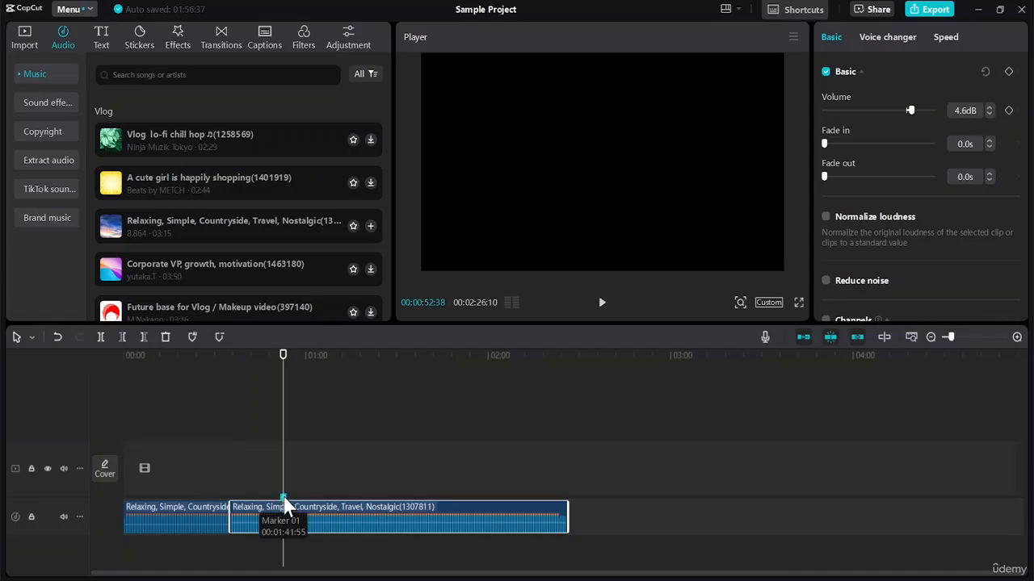
mouse_move(282, 495)
left_mouse_down()
mouse_move(390, 492)
mouse_move(251, 487)
left_mouse_up()
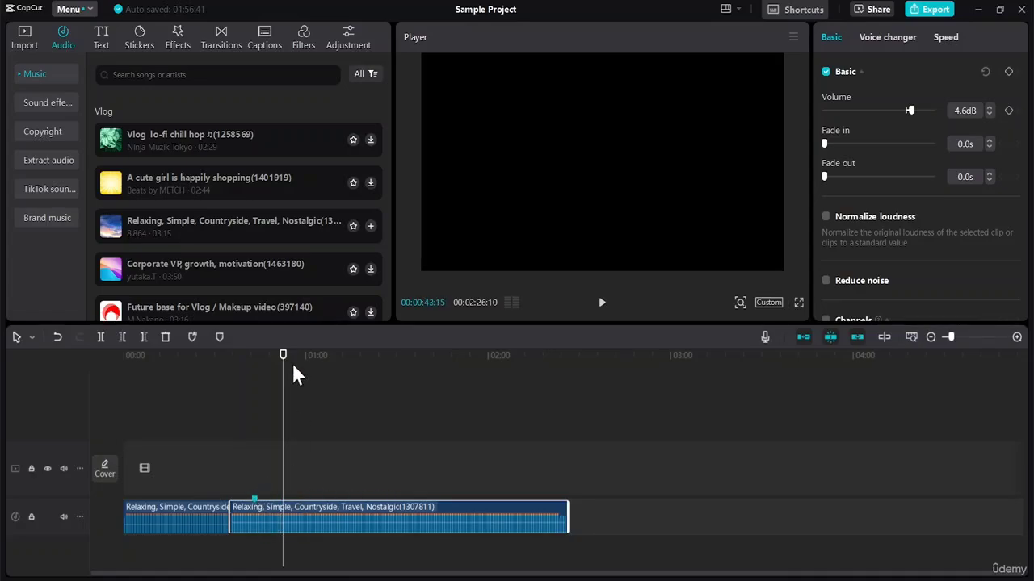
Step: Delete the marker from the second music clip
left_click(255, 497)
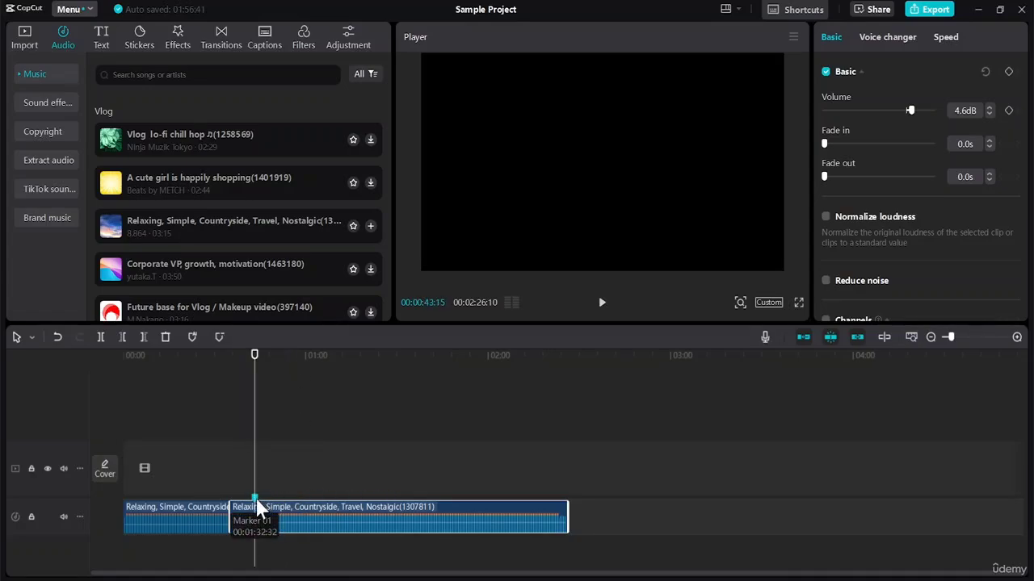
right_click(257, 502)
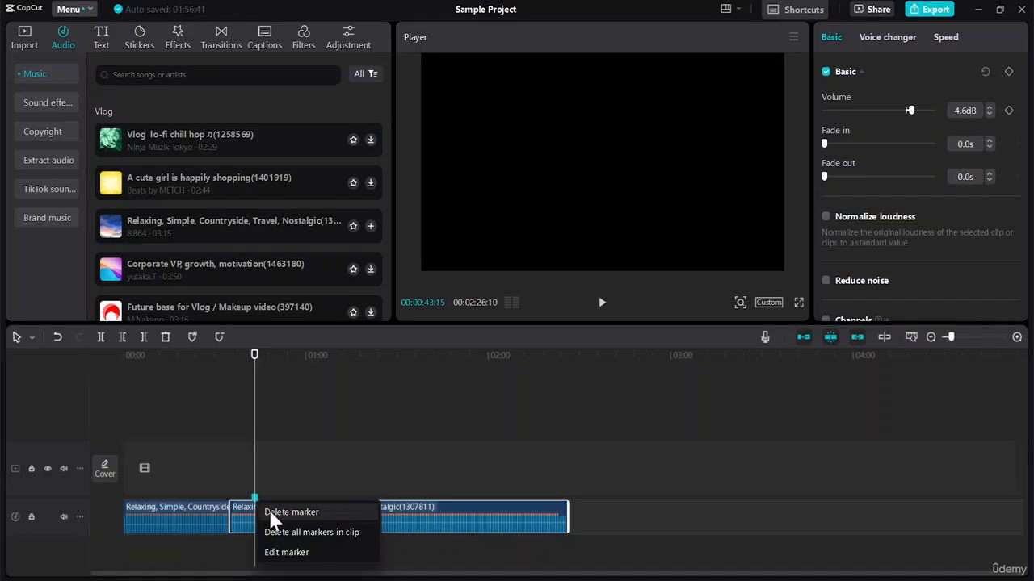
left_click(270, 514)
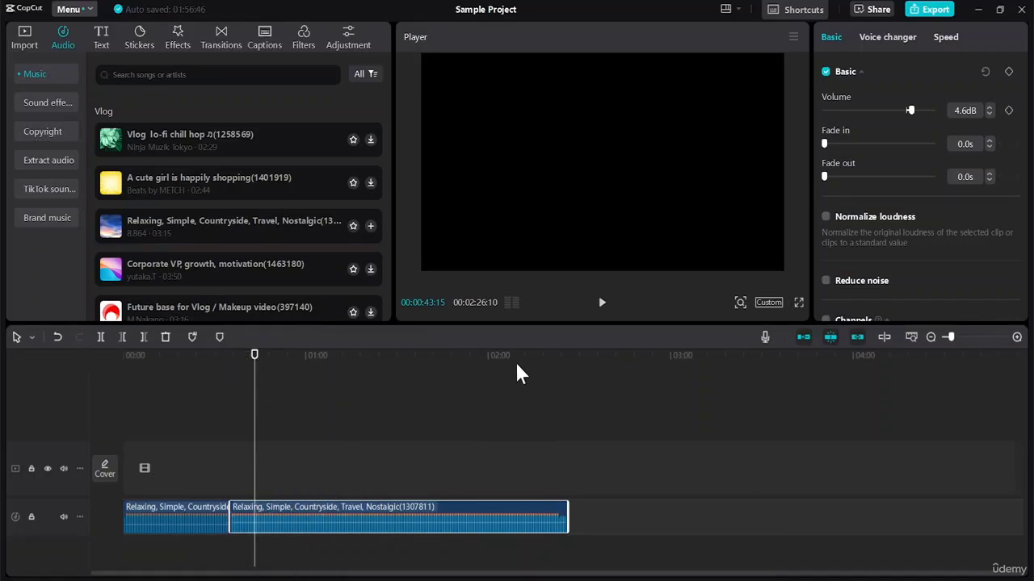
Step: Set the project's aspect ratio to 16:9 and move the playhead to about 5 seconds
left_click(768, 303)
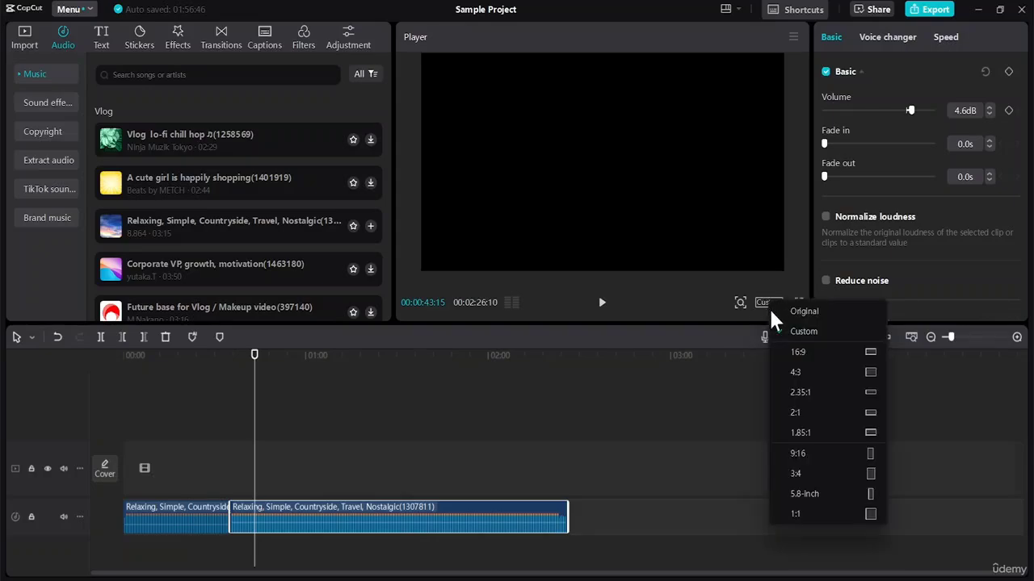
left_click(820, 347)
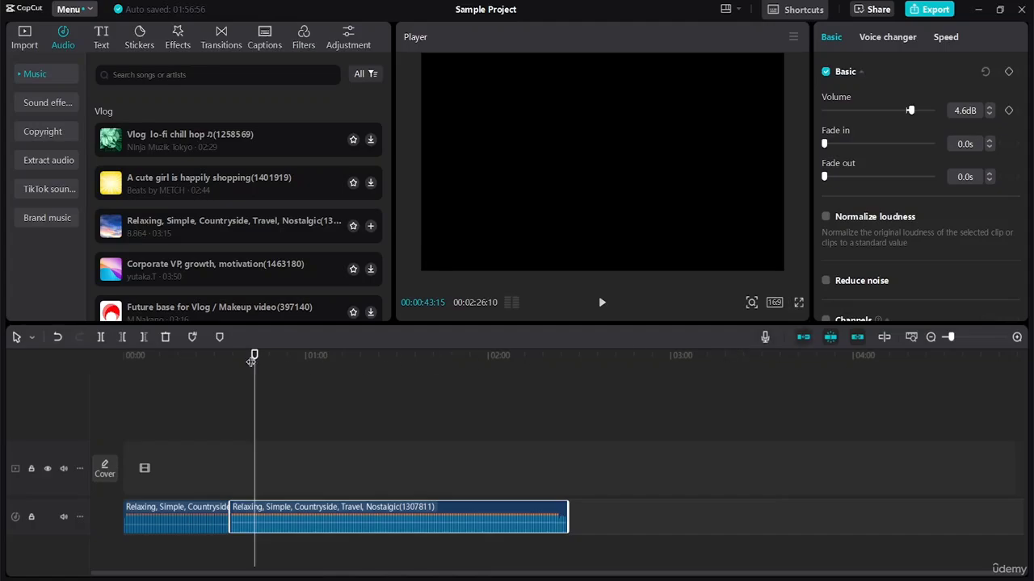
left_click(139, 365)
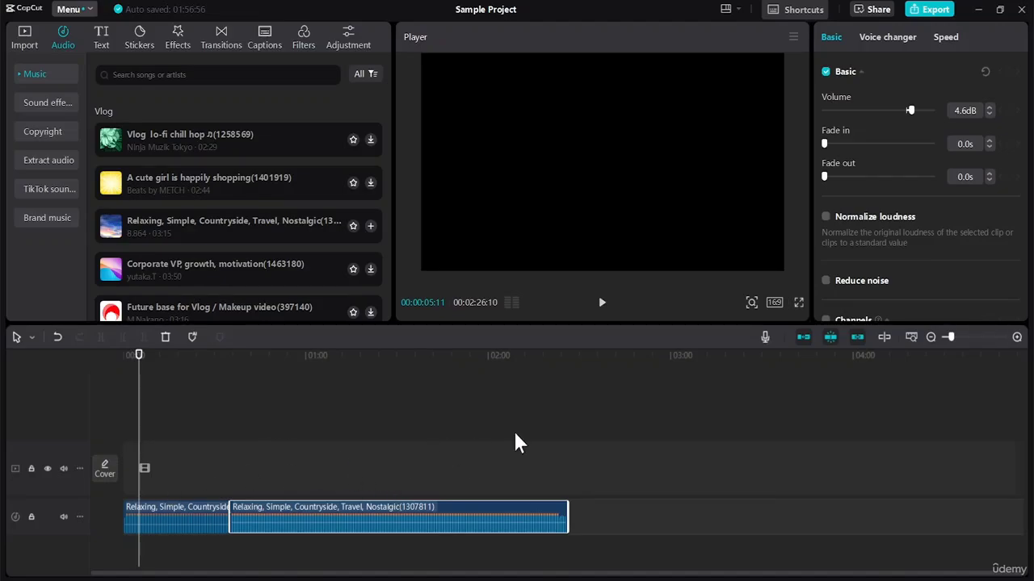
Step: Toggle the main track magnet off and on, select the music clips with linkage off, and turn linkage back on
left_click(808, 337)
left_click(804, 337)
left_click(227, 483)
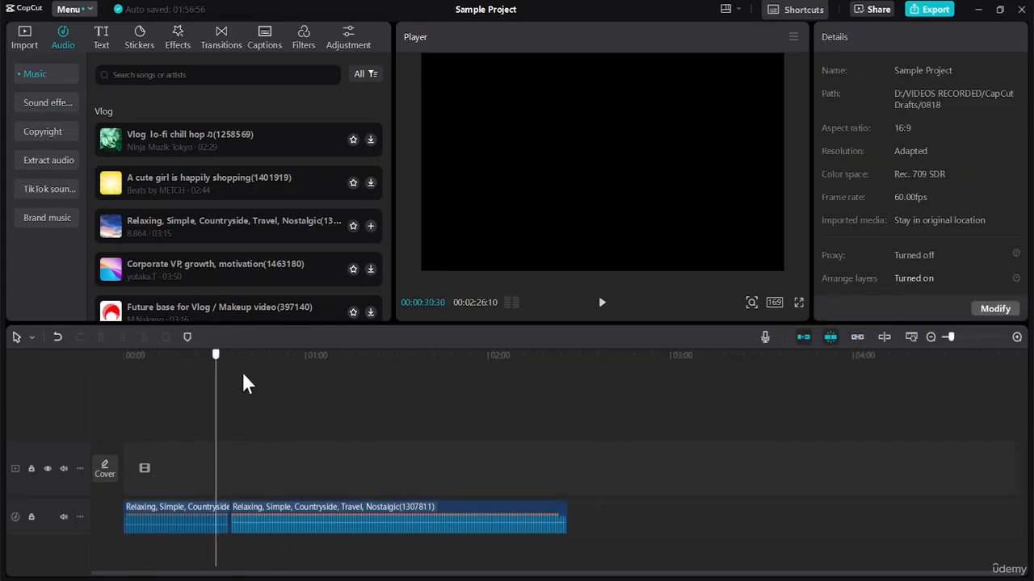
left_click(165, 521)
left_click(247, 526, "ctrl")
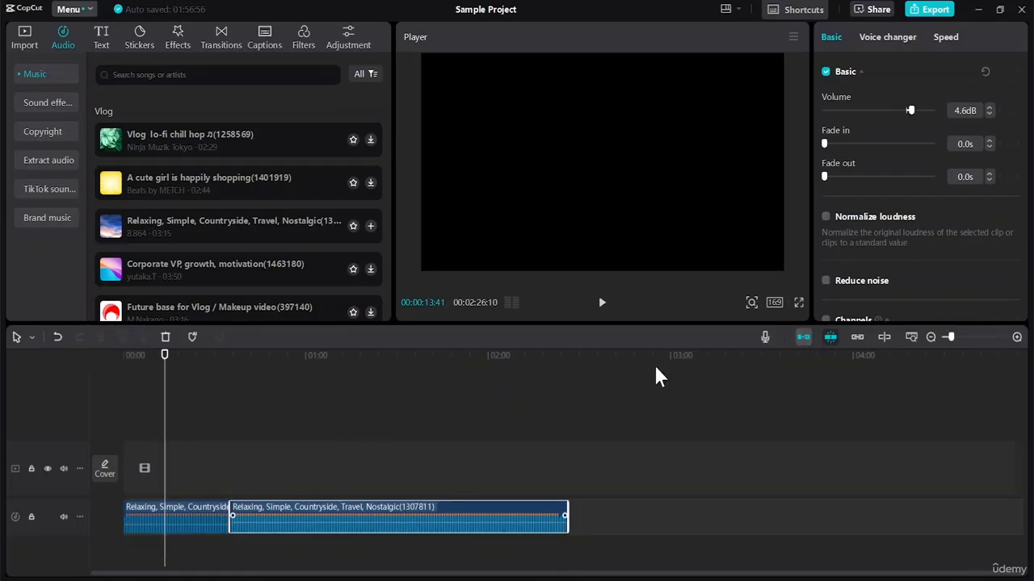
left_click(860, 335)
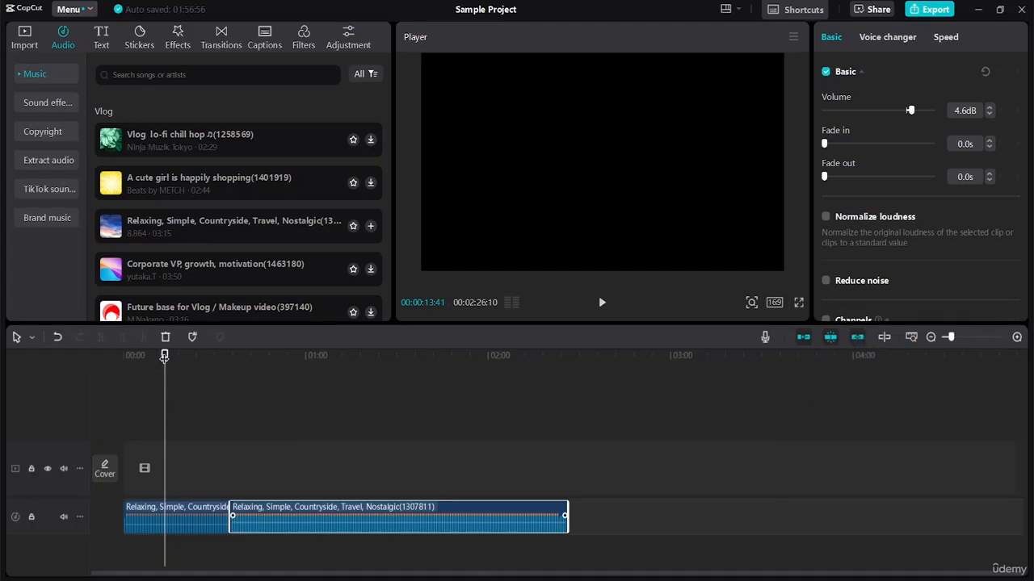
Step: Move the playhead to the timeline start and on to 00:00:53:31, and toggle the preview axis on and off
left_click_drag(163, 356, 71, 362)
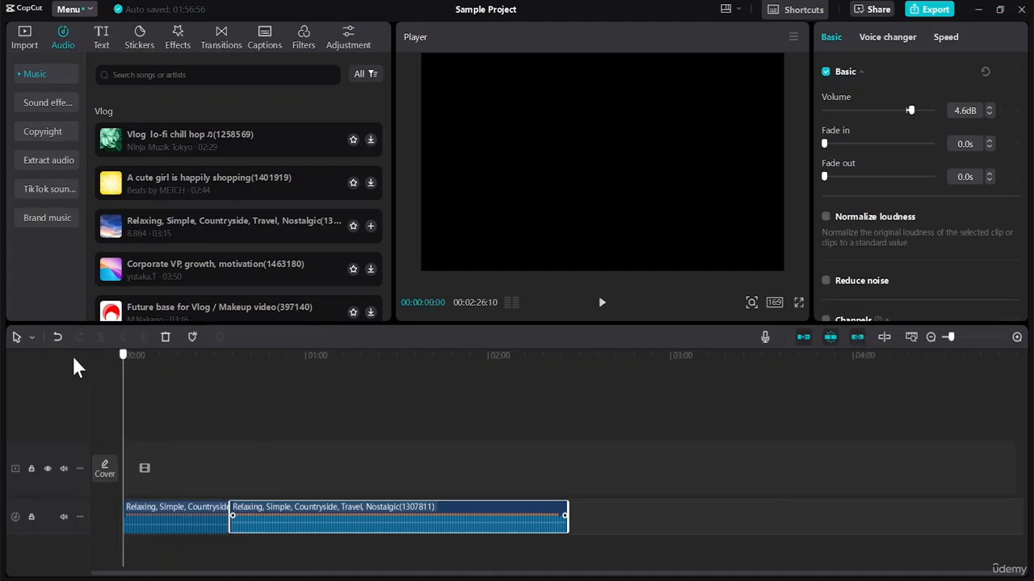
left_click(568, 356)
left_click_drag(566, 356, 285, 356)
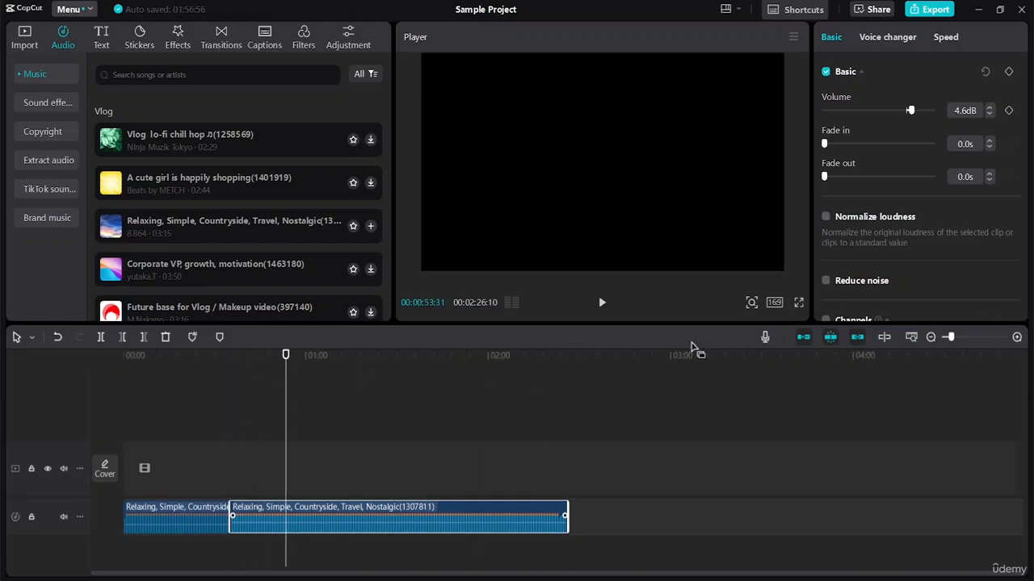
left_click(889, 337)
left_click(882, 338)
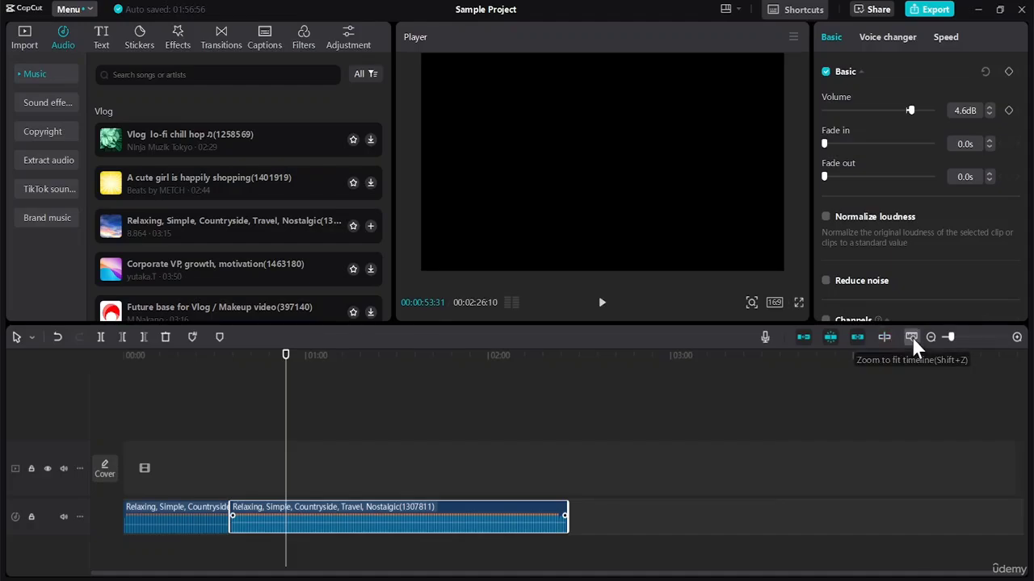
Step: Zoom the timeline to fit the music clips, try zooming out and in, and set the playhead to 00:00:24:16
left_click(912, 336)
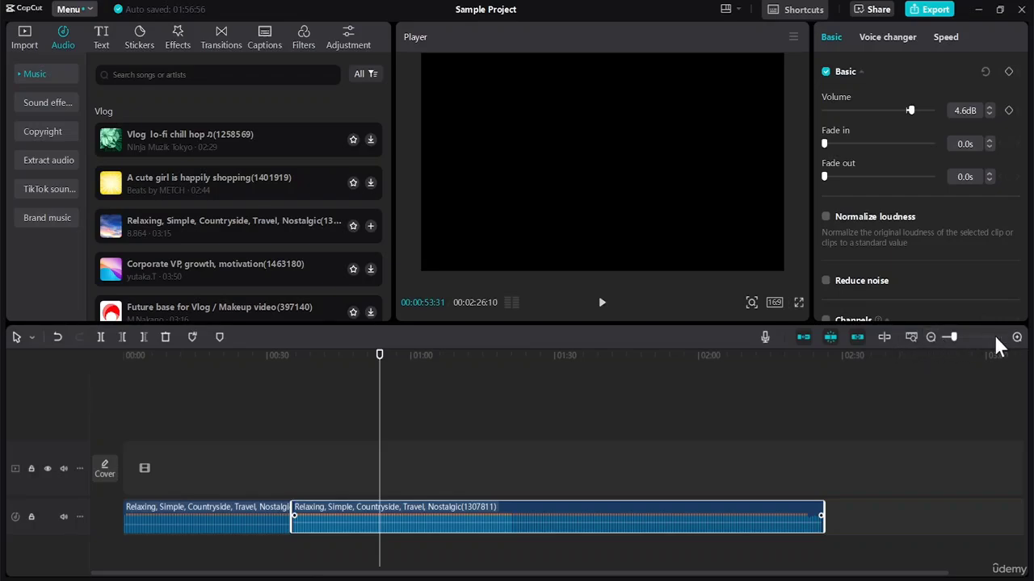
left_click(938, 338)
left_click(1016, 337)
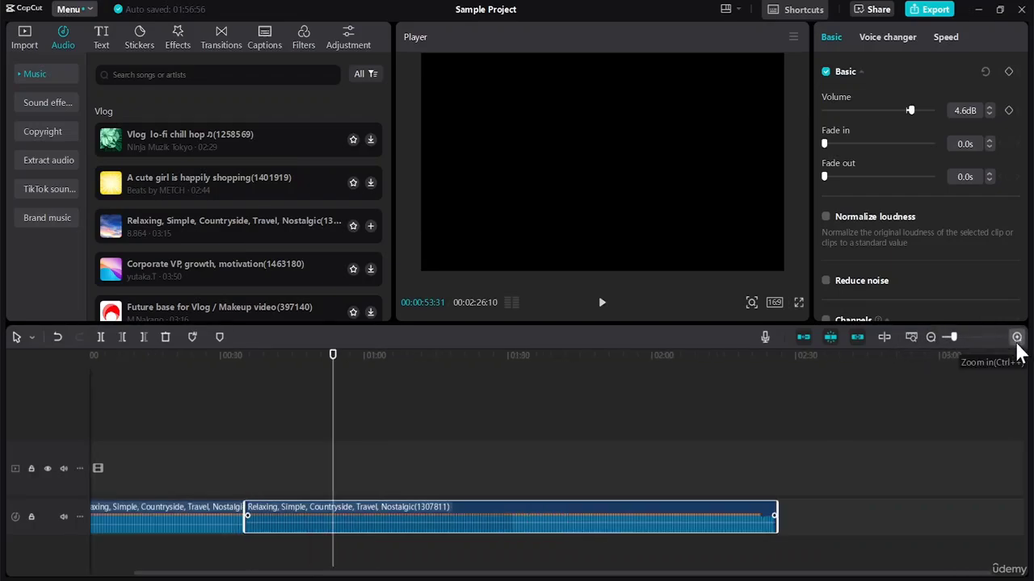
left_click(930, 338)
left_click(1016, 340)
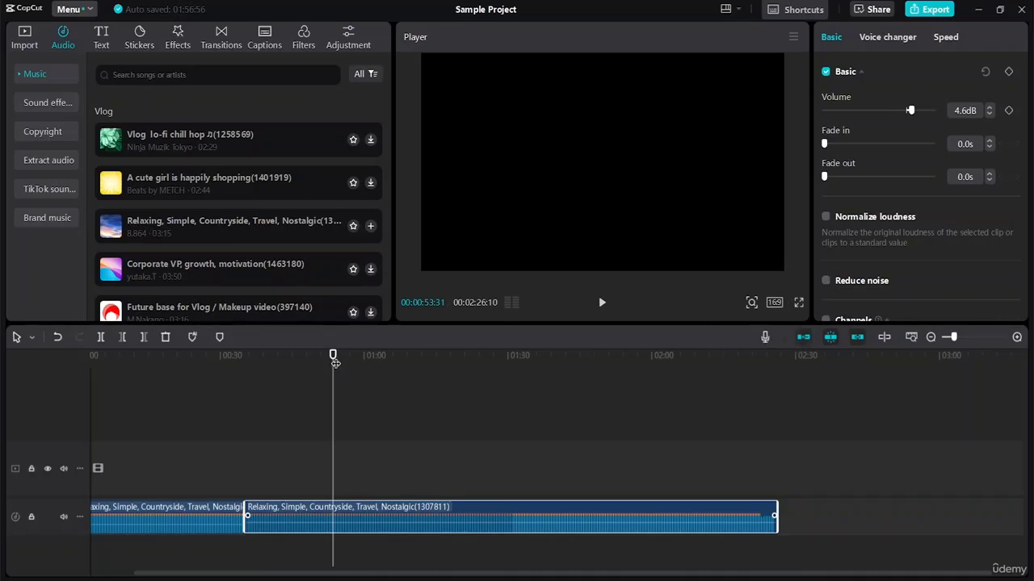
left_click_drag(334, 364, 192, 360)
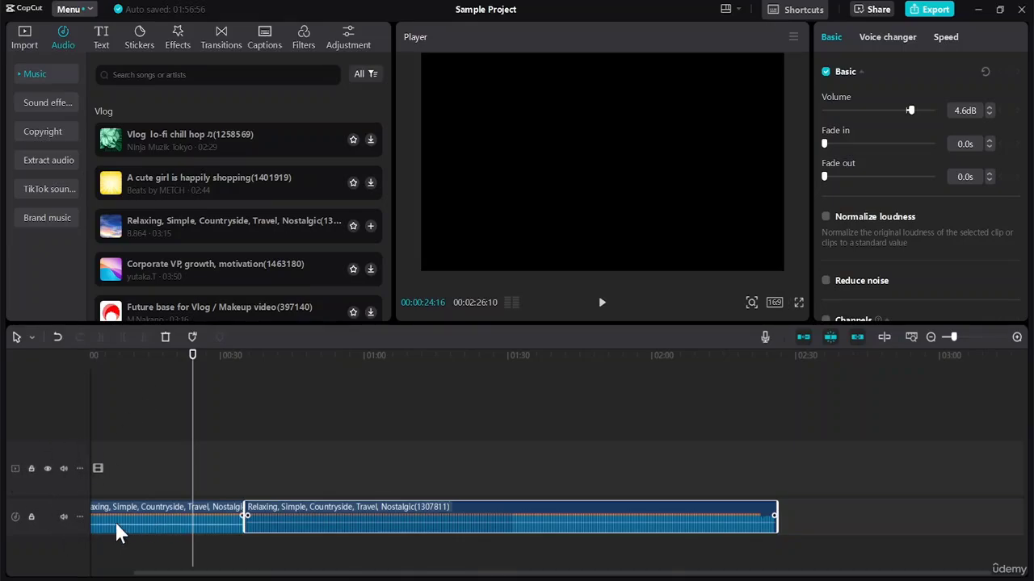
left_click_drag(184, 573, 143, 579)
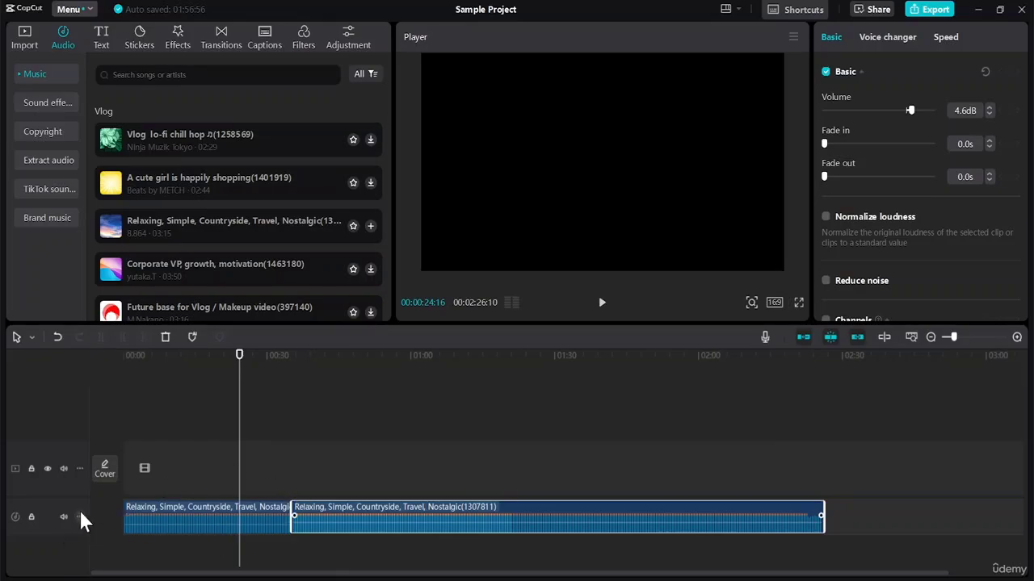
Step: Toggle the audio track's lock on and off, and play the timeline briefly with the track muted before unmuting it
left_click(30, 517)
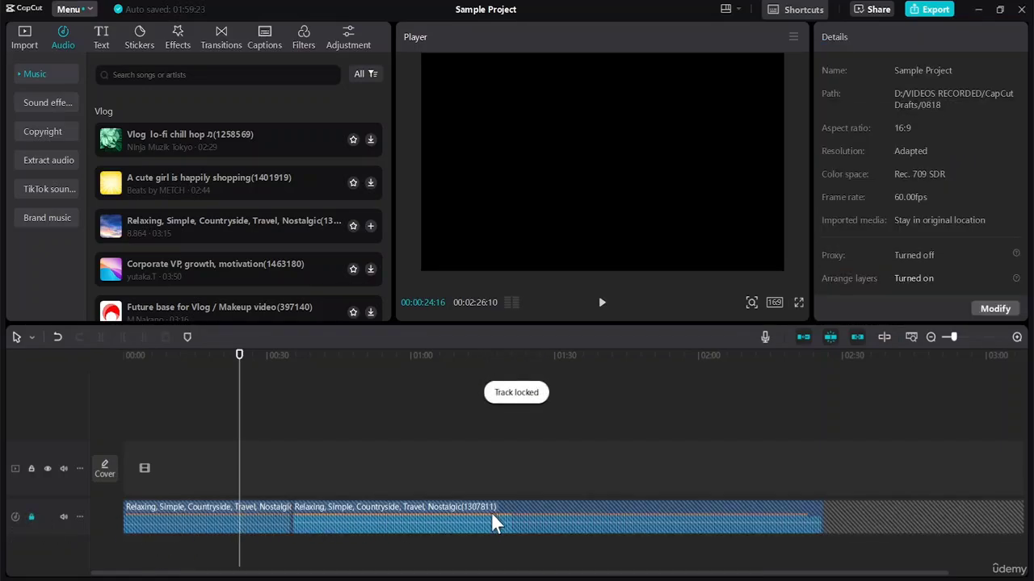
left_click(31, 518)
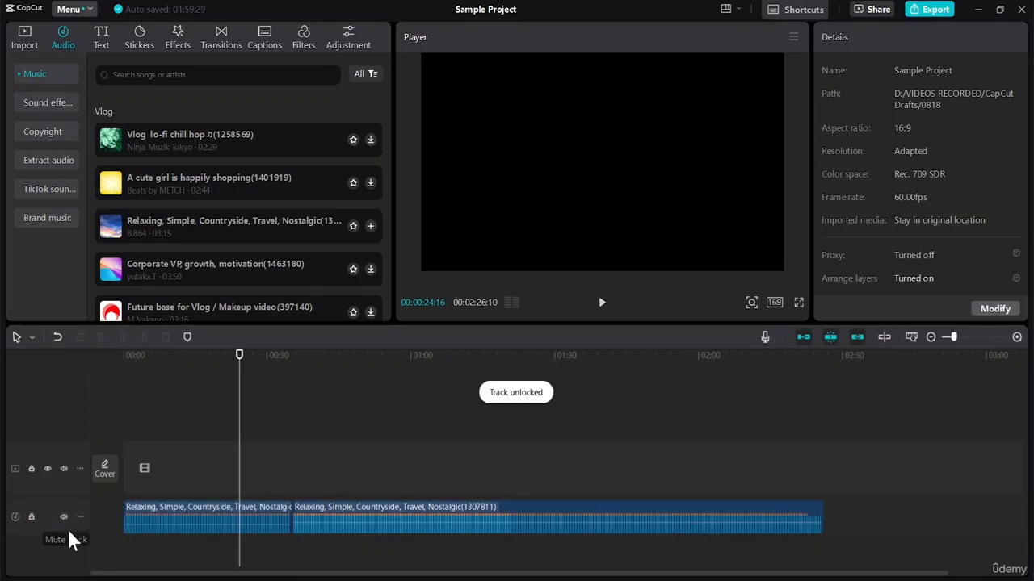
left_click(64, 517)
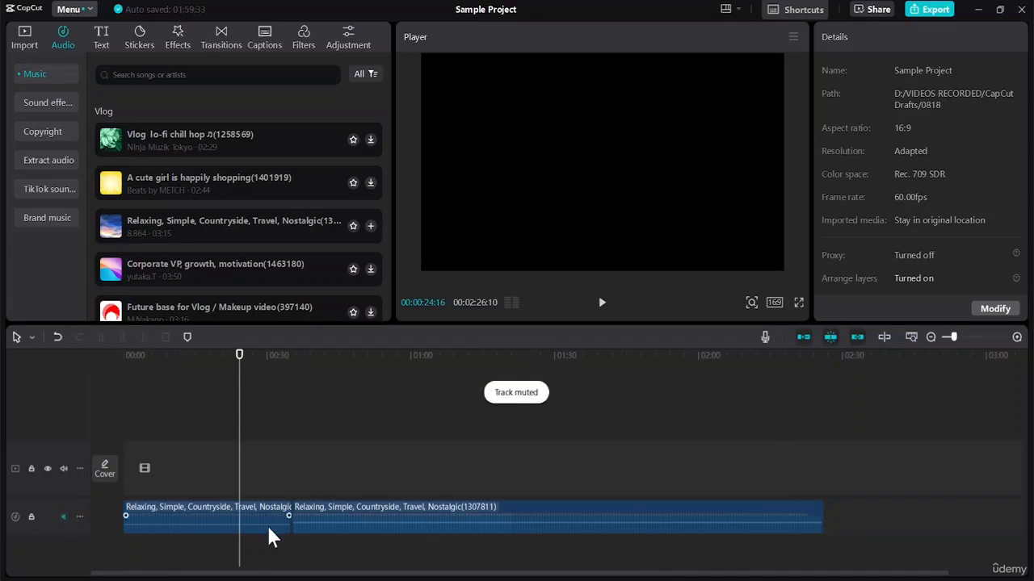
left_click(605, 308)
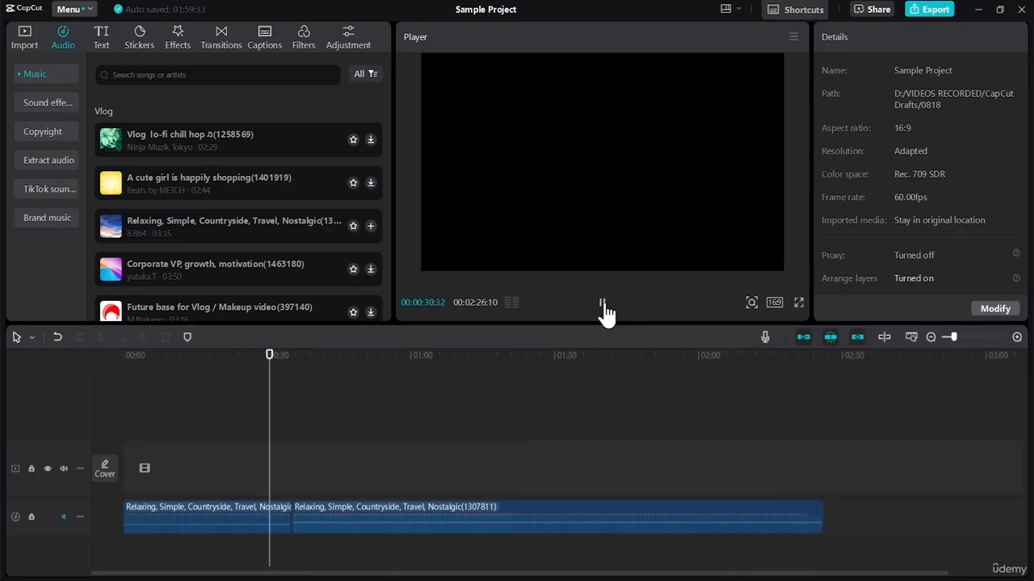
left_click(604, 307)
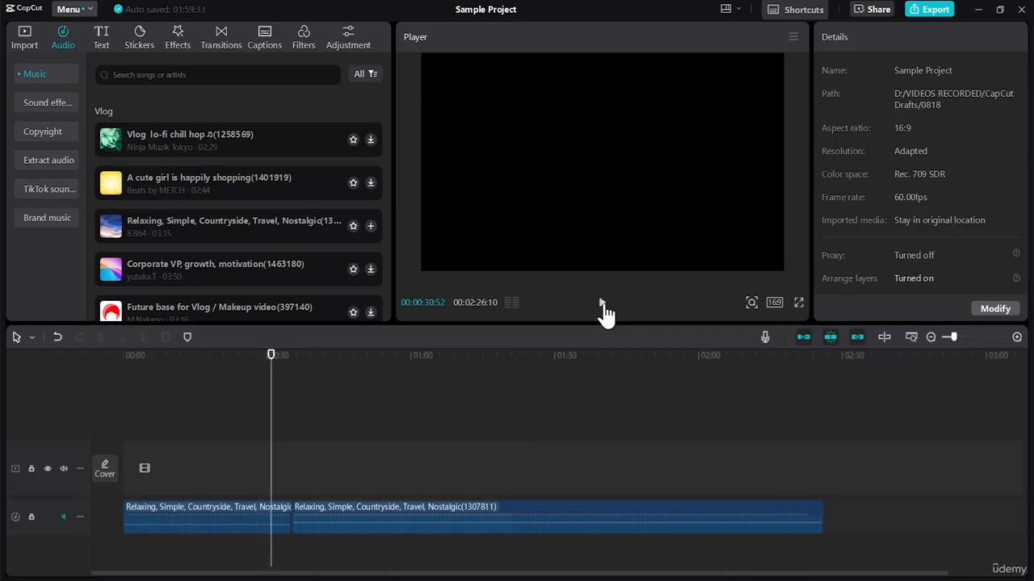
left_click(63, 517)
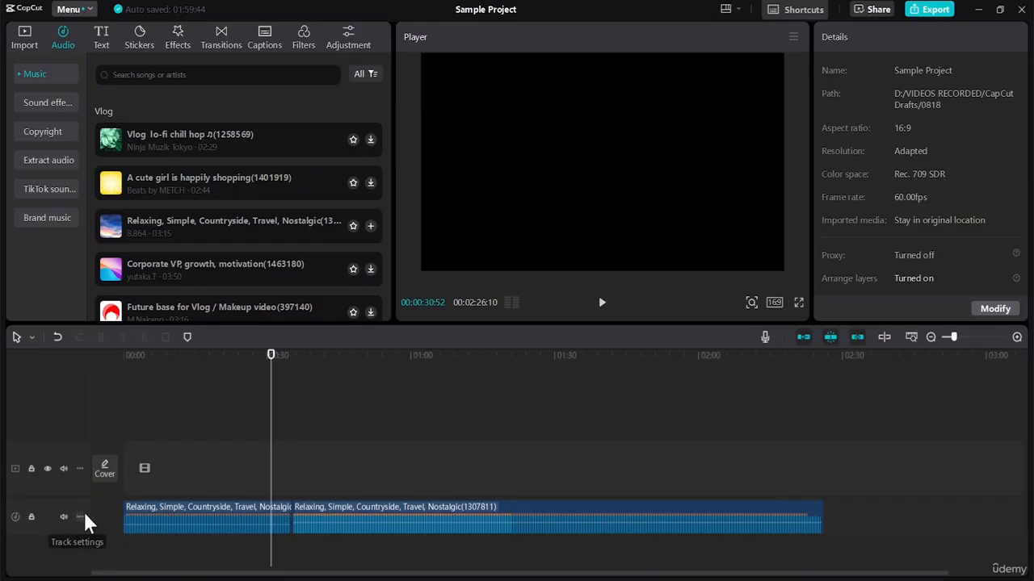
Step: Try the Tall and Short track heights on the audio track and return it to Default
left_click(79, 518)
mouse_move(135, 521)
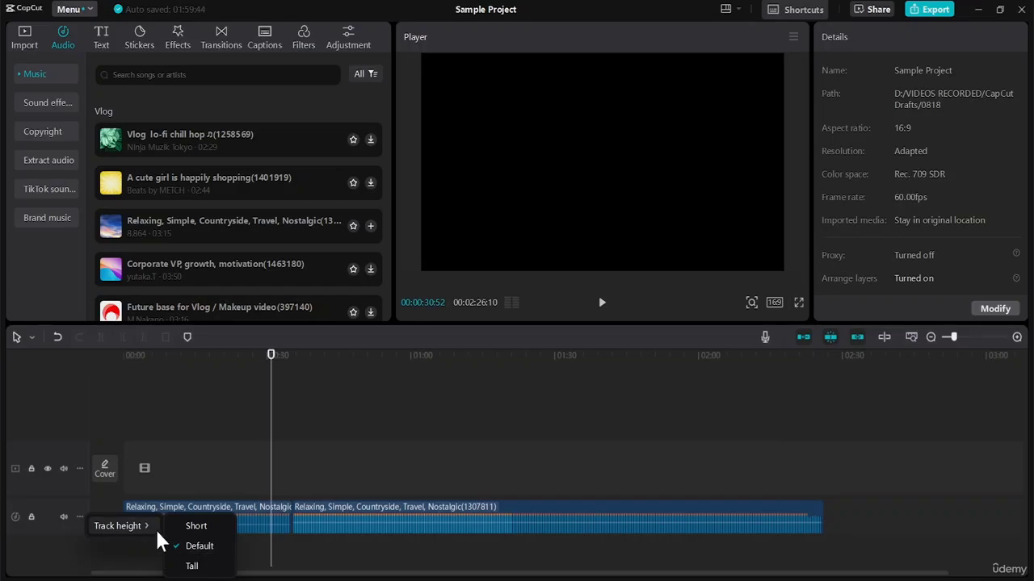
left_click(193, 567)
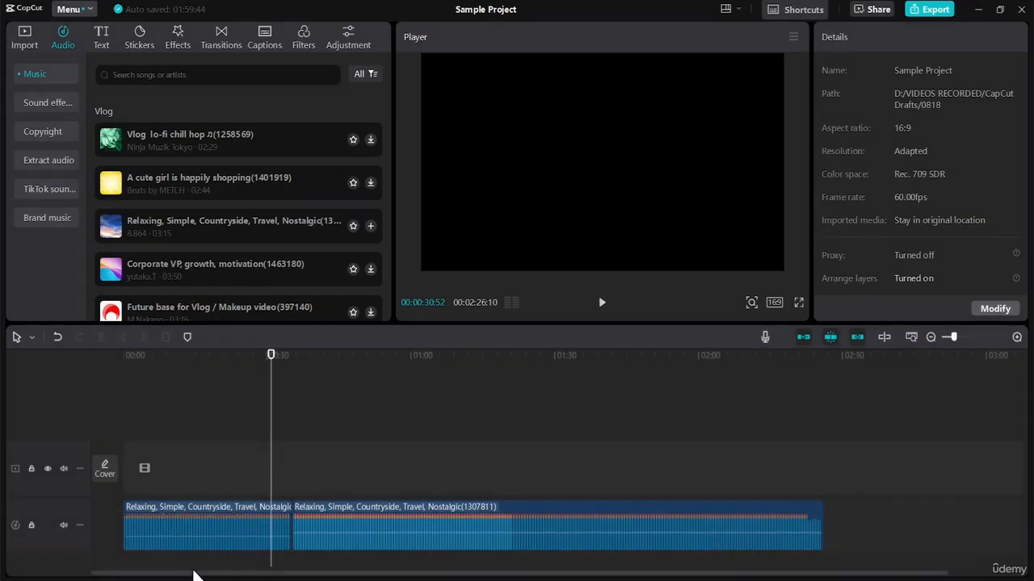
left_click(79, 525)
mouse_move(136, 546)
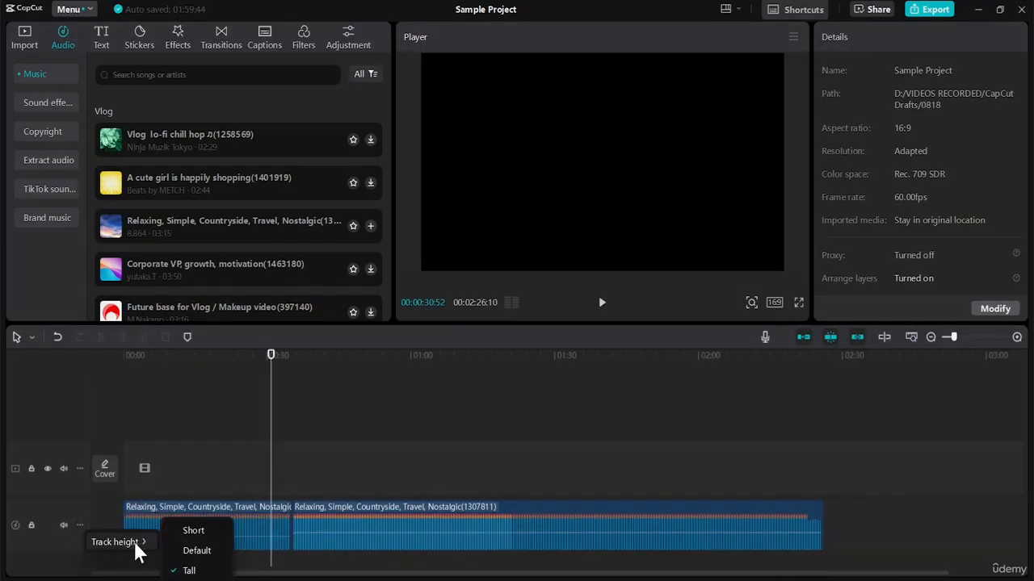
left_click(197, 531)
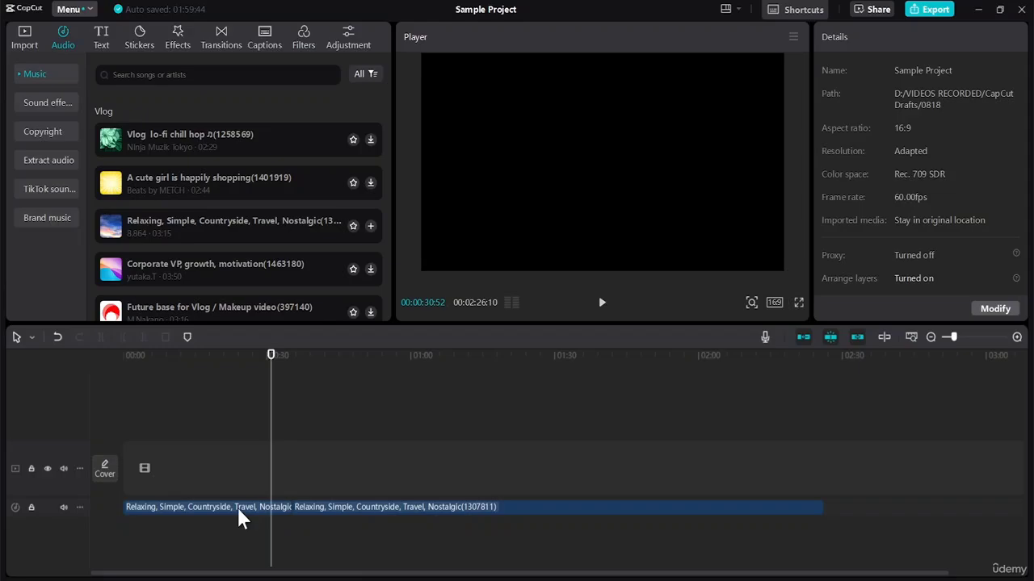
left_click(80, 507)
mouse_move(144, 523)
left_click(194, 544)
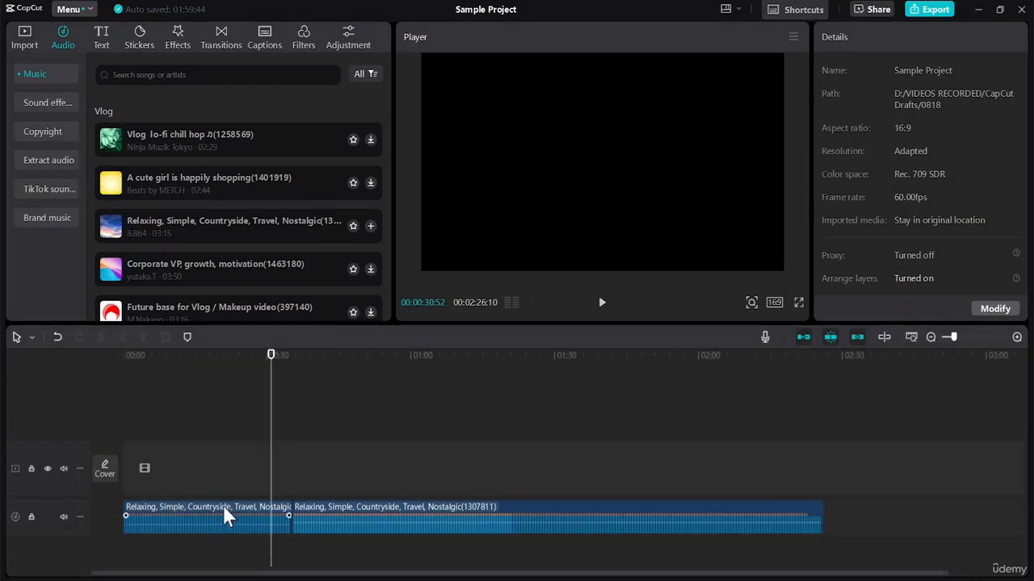
Step: Toggle the empty main video track's lock, visibility and clip audio mute on and off
left_click(31, 469)
left_click(32, 470)
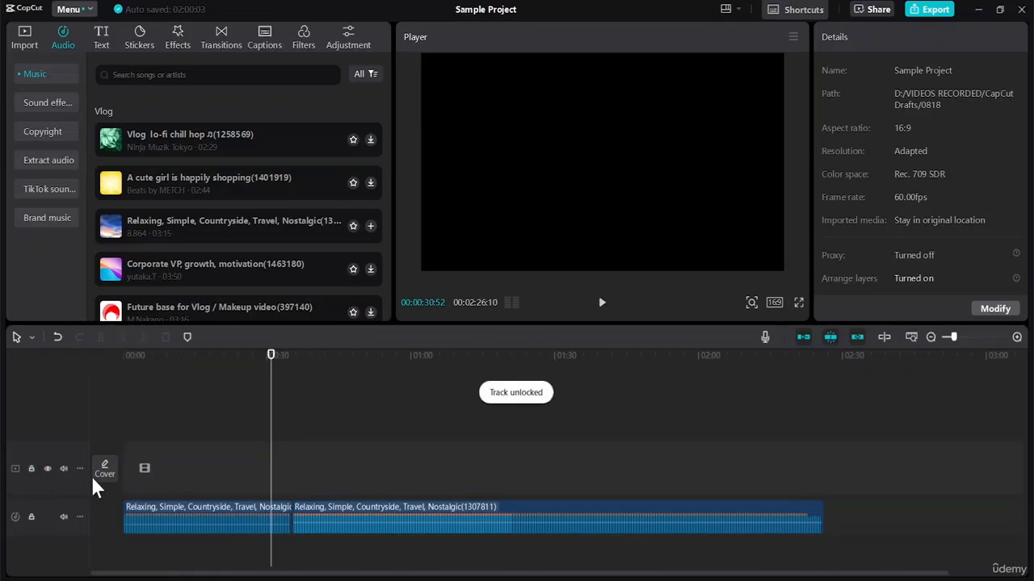
left_click(46, 469)
left_click(47, 468)
left_click(63, 469)
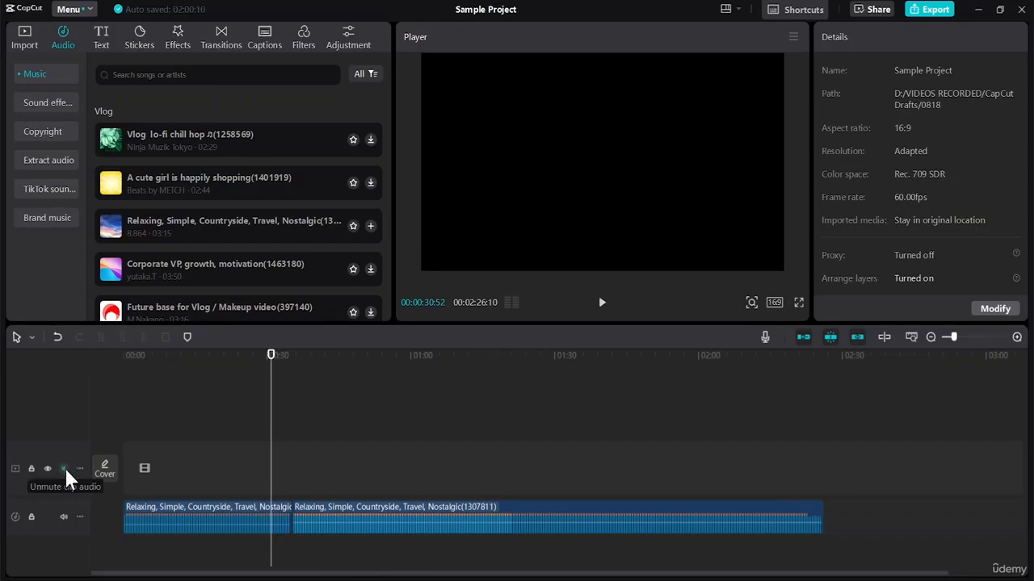
left_click(64, 470)
Step: Examine the Range and Render options available for the empty main track, and leave without choosing any
right_click(344, 469)
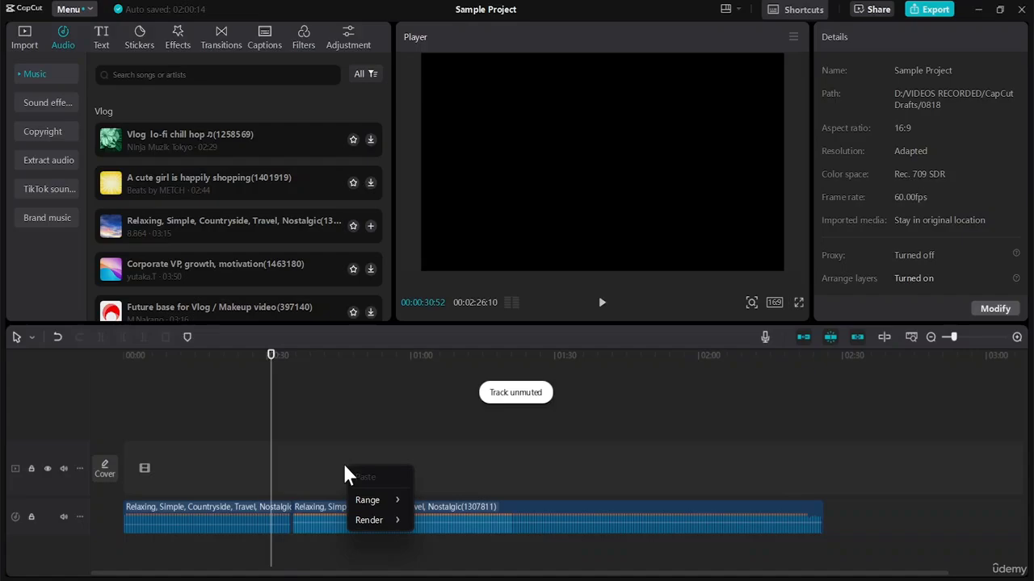
left_click(299, 476)
right_click(296, 472)
mouse_move(321, 526)
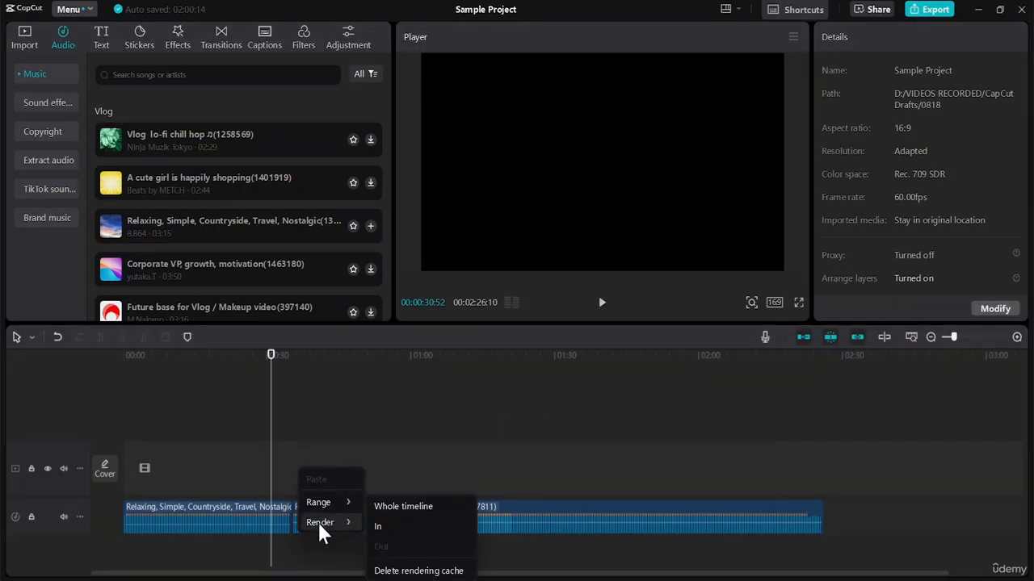
left_click(263, 463)
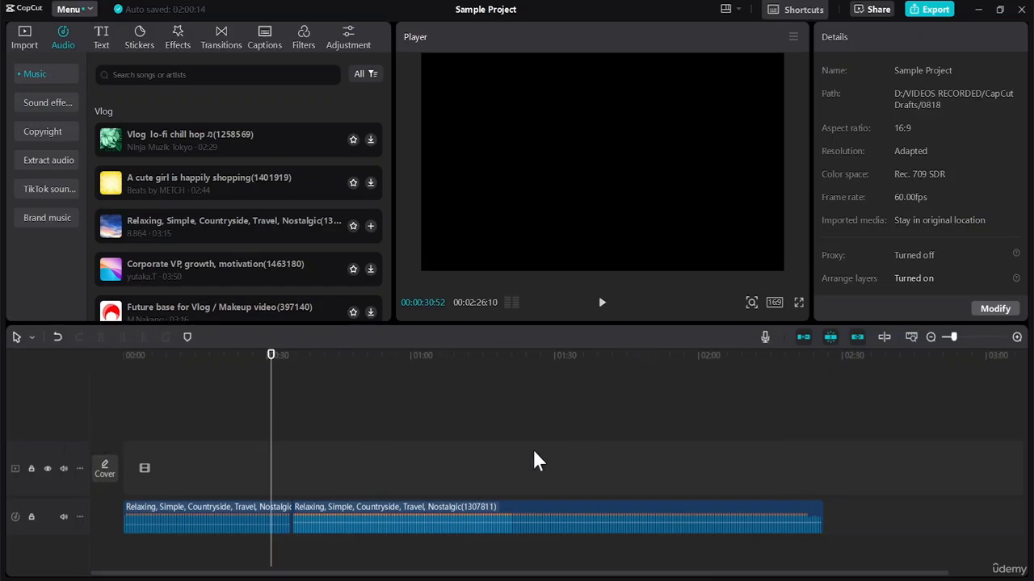
Step: Set the first music clip's fade in and fade out to 10.0s each, and move the playhead to 00:00:30:21
left_click(249, 525)
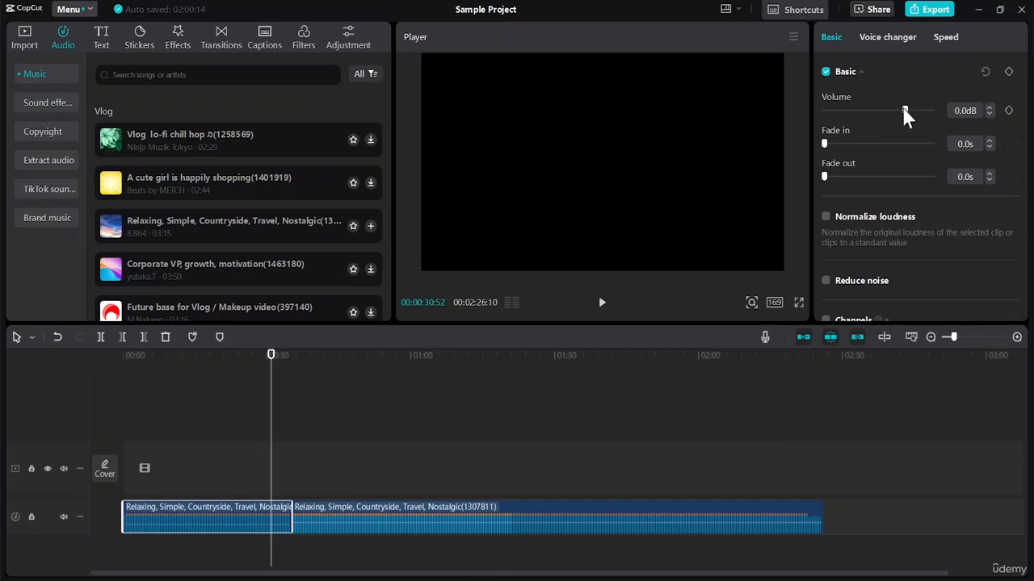
mouse_move(904, 109)
left_mouse_down()
mouse_move(943, 110)
mouse_move(905, 111)
left_mouse_up()
left_click_drag(828, 143, 984, 150)
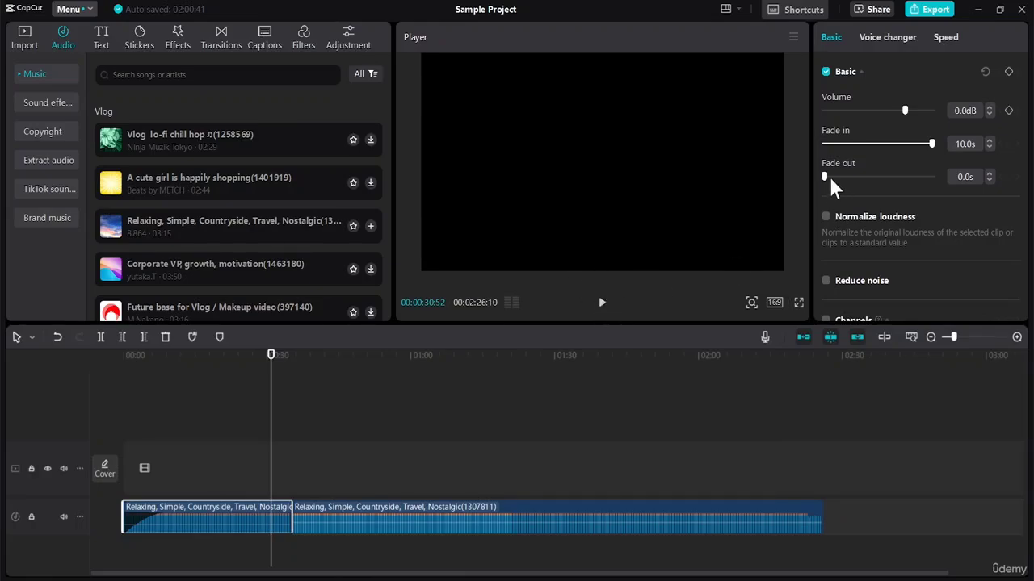
left_click_drag(827, 177, 977, 181)
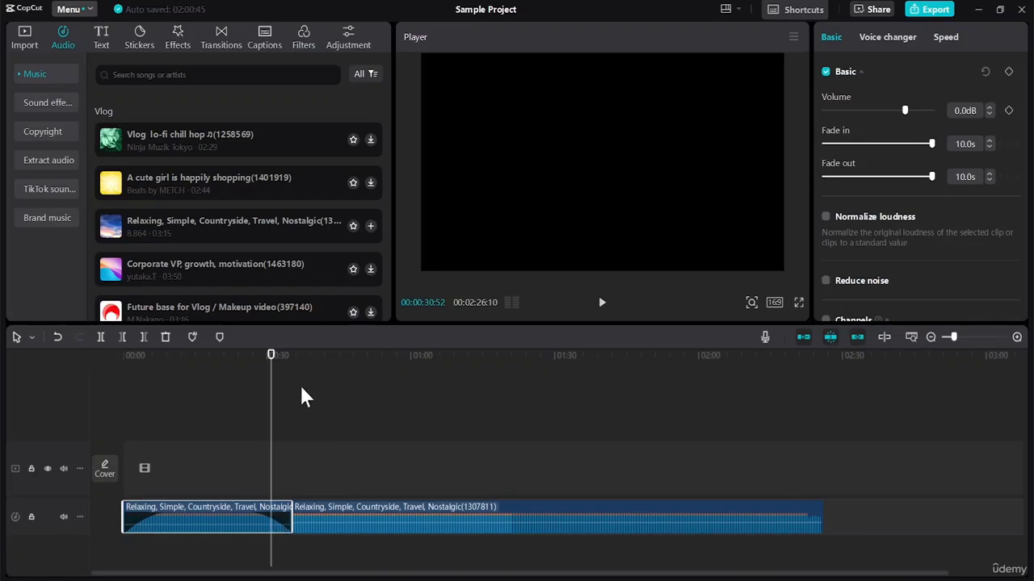
left_click(256, 356)
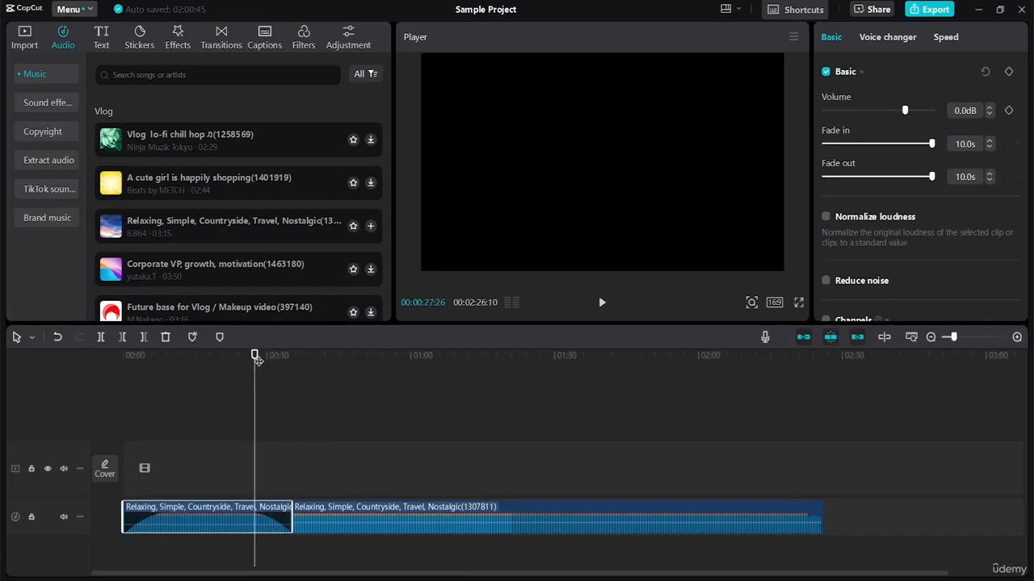
left_click_drag(254, 354, 268, 357)
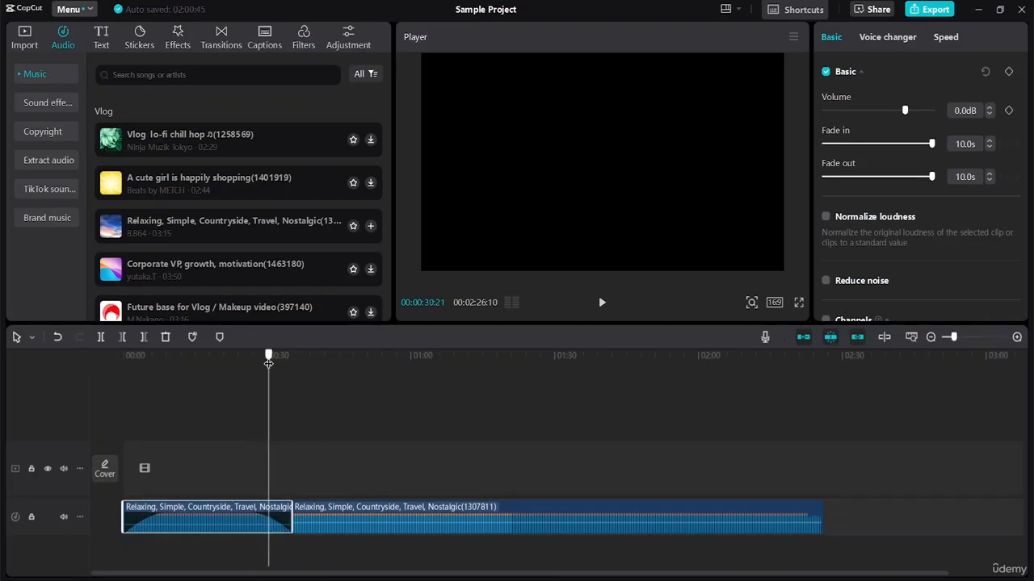
Step: Enable Normalize loudness and Channels for the first music clip, and review the channel fill options, leaving None selected
left_click(827, 218)
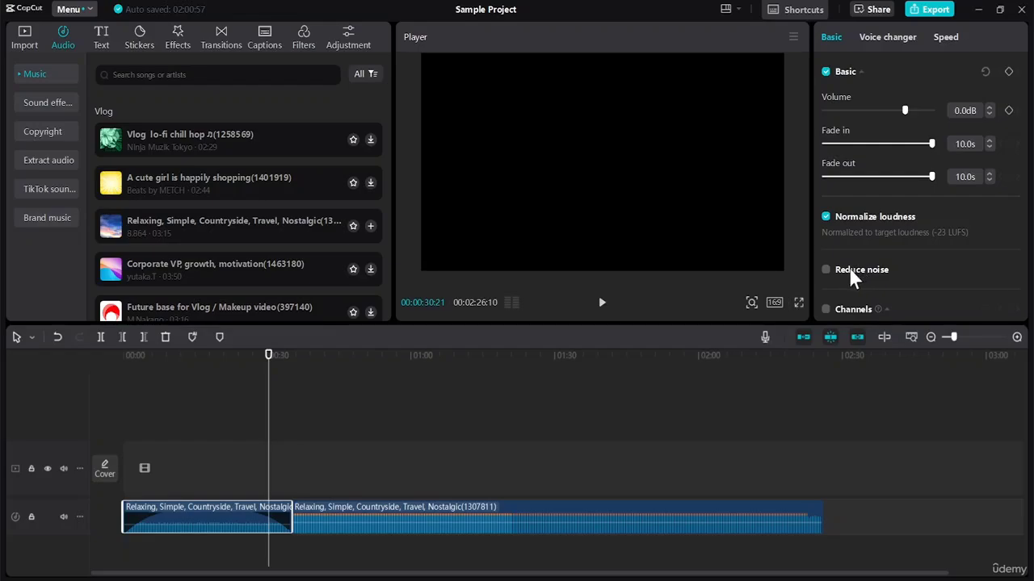
mouse_move(878, 313)
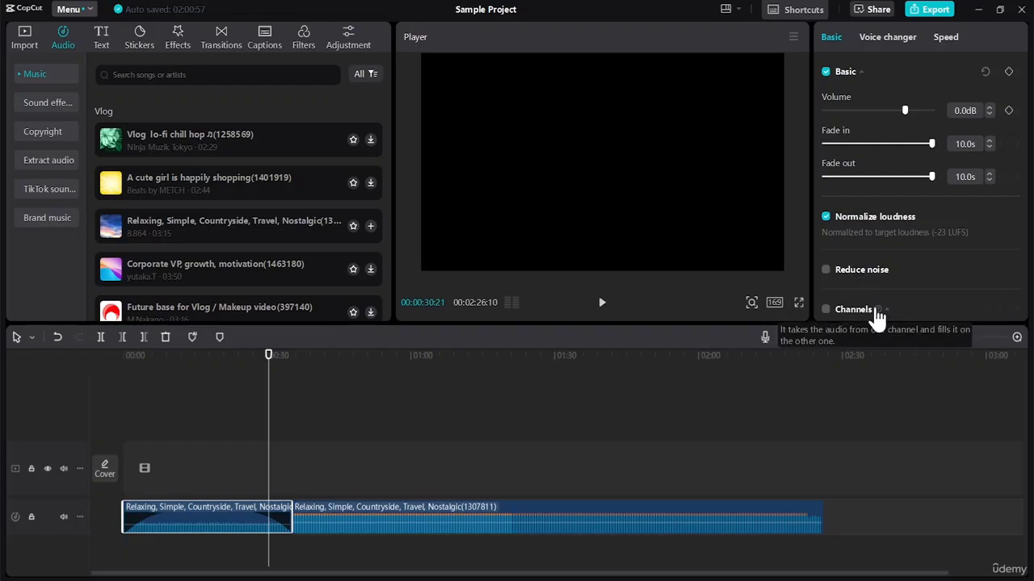
left_click(828, 313)
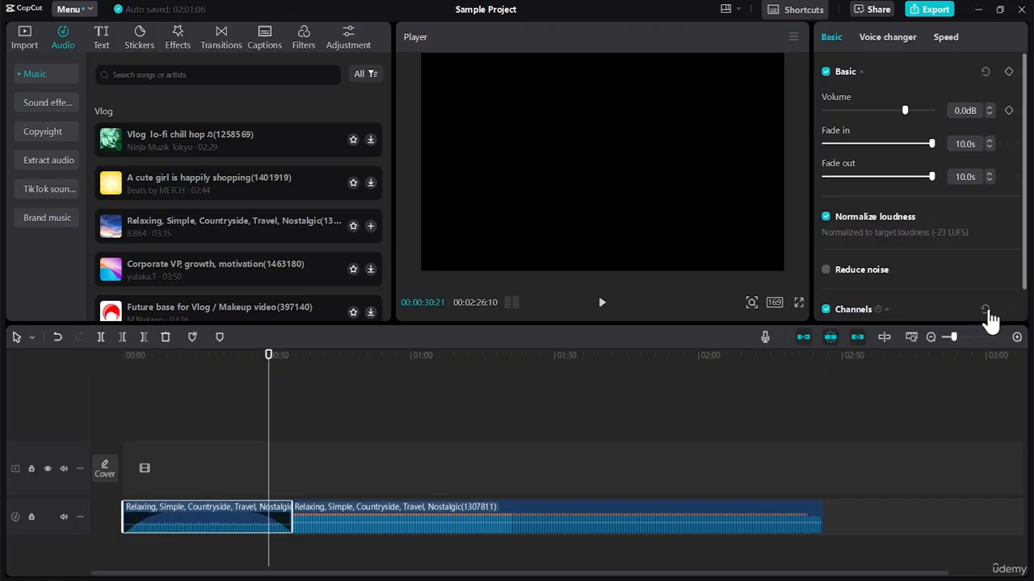
left_click_drag(1023, 277, 1004, 306)
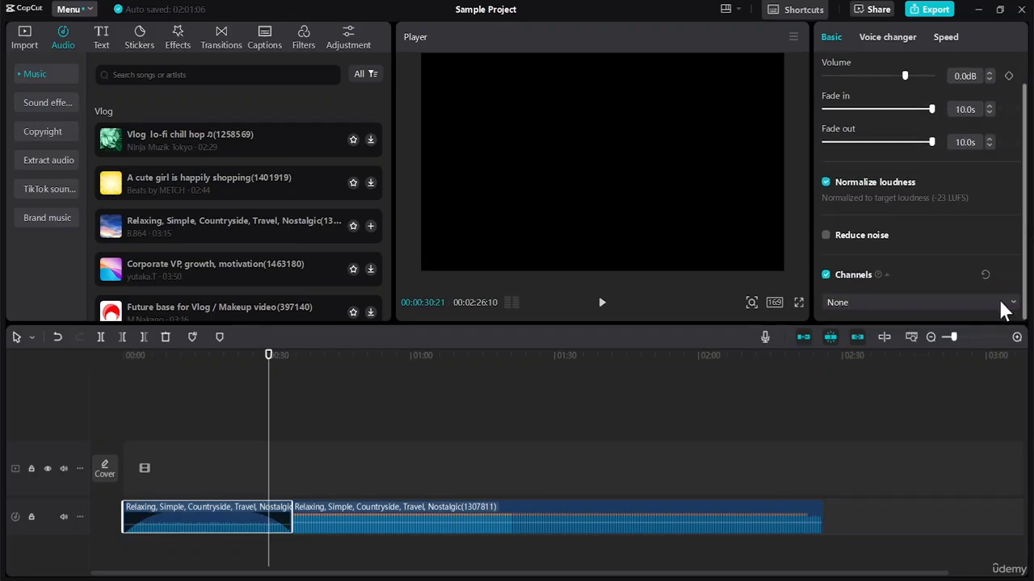
left_click(907, 303)
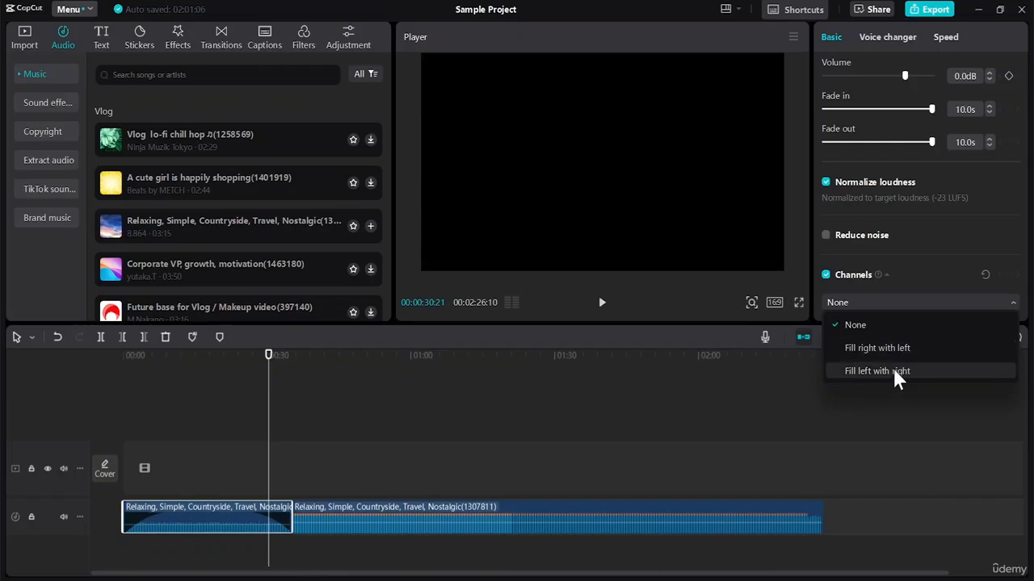
scroll(897, 278, "up", 1)
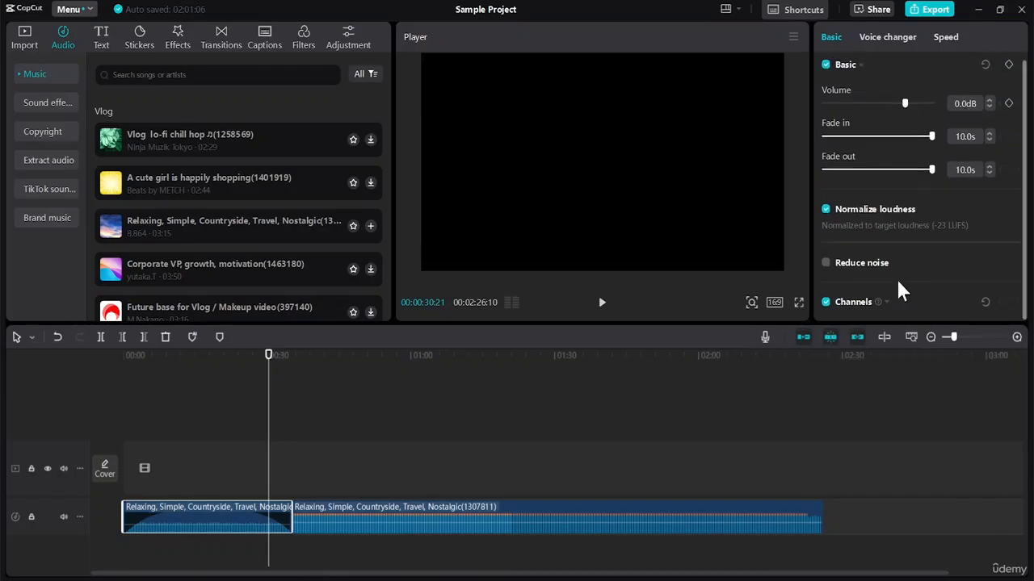
Step: Disable Channels for the first music clip, and preview the Energetic and Electronic voice filters before restoring Original
left_click(825, 302)
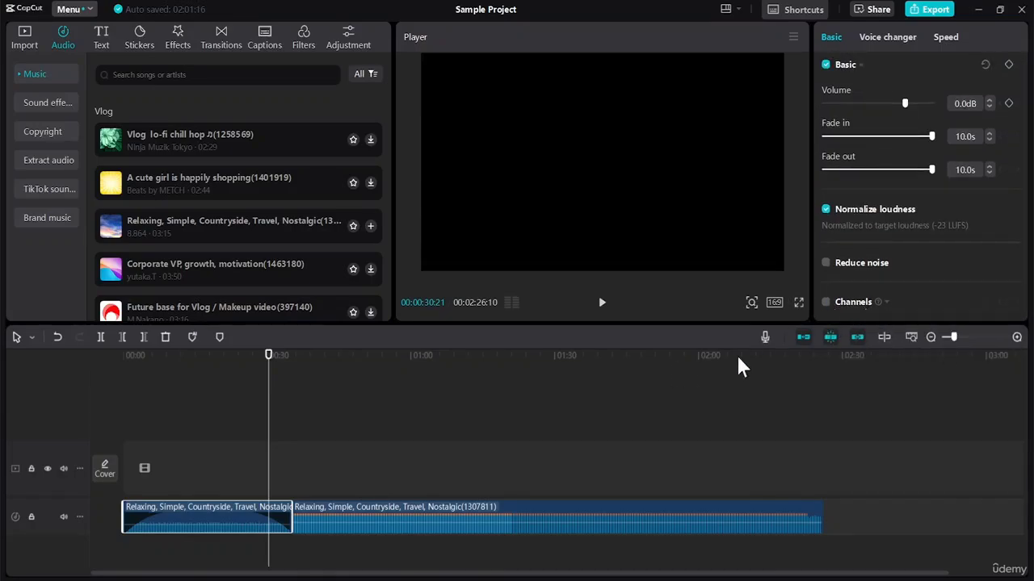
left_click(895, 39)
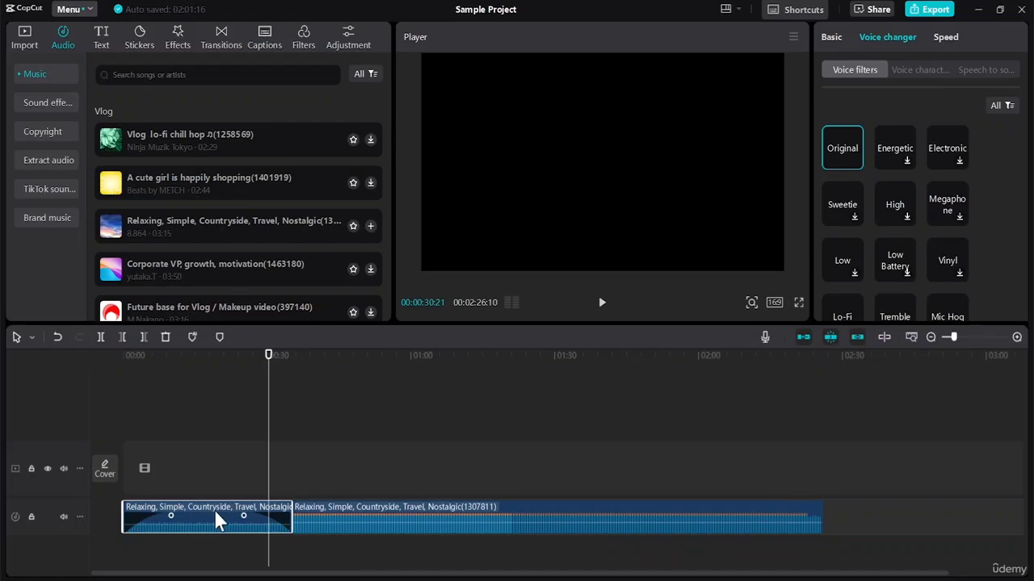
left_click(906, 164)
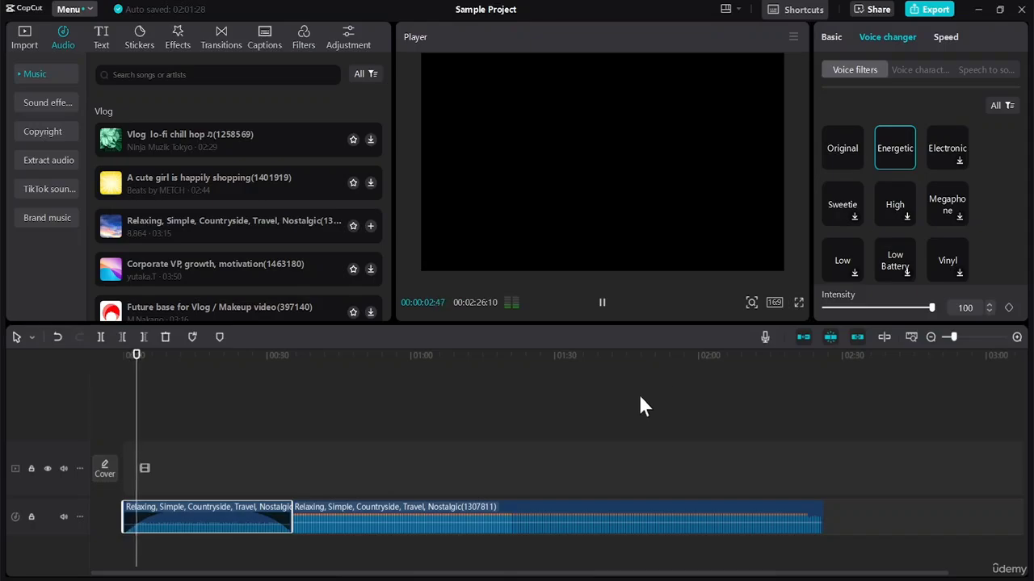
left_click(602, 304)
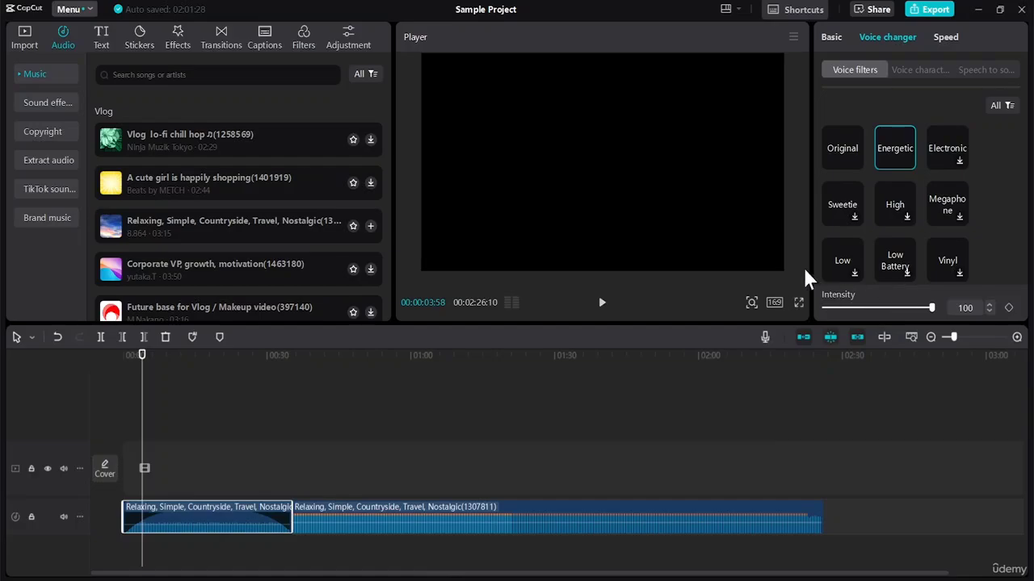
left_click(954, 158)
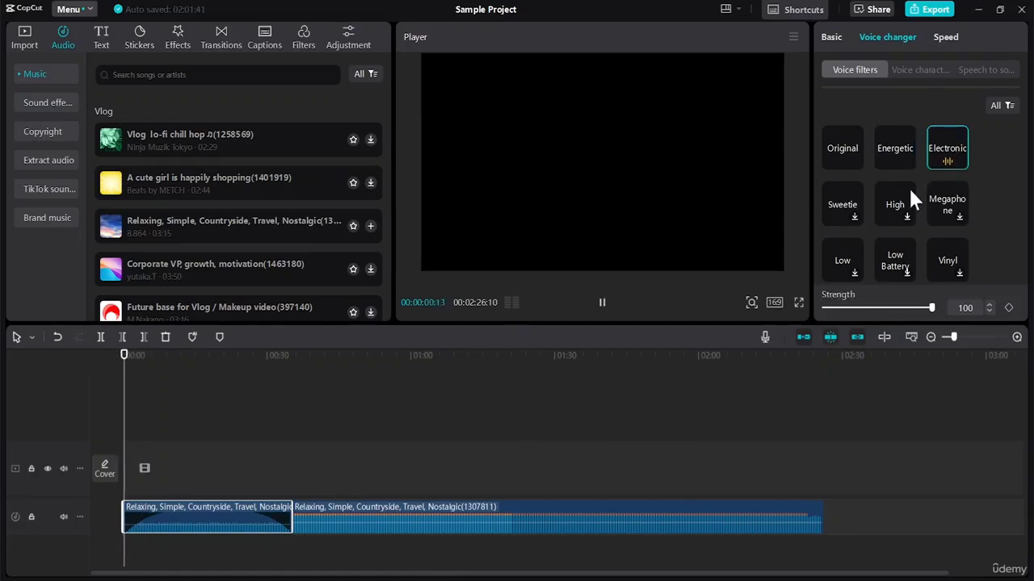
left_click(847, 149)
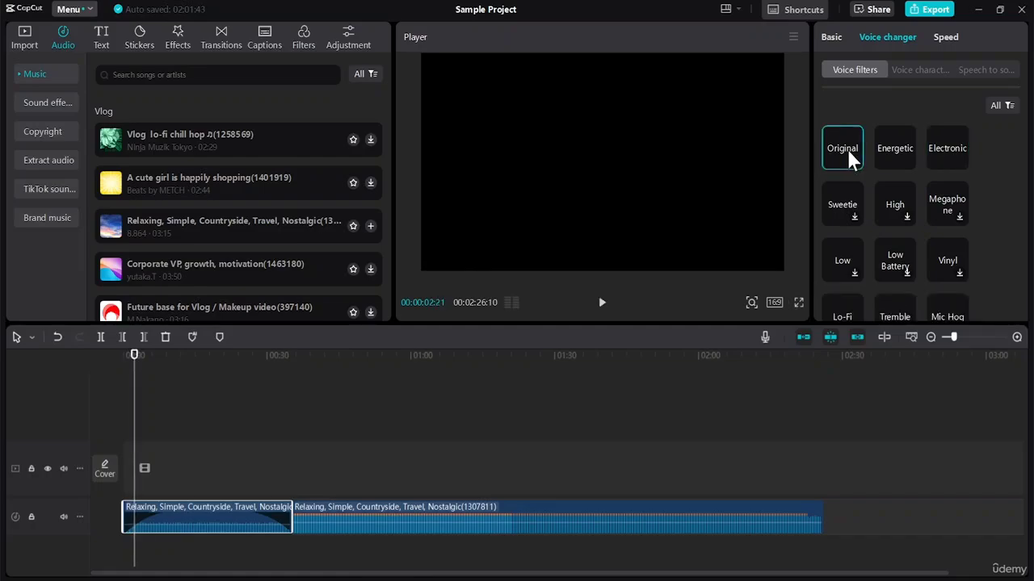
Step: Review the voice character and speech-to-song options available for the first music clip
left_click(907, 70)
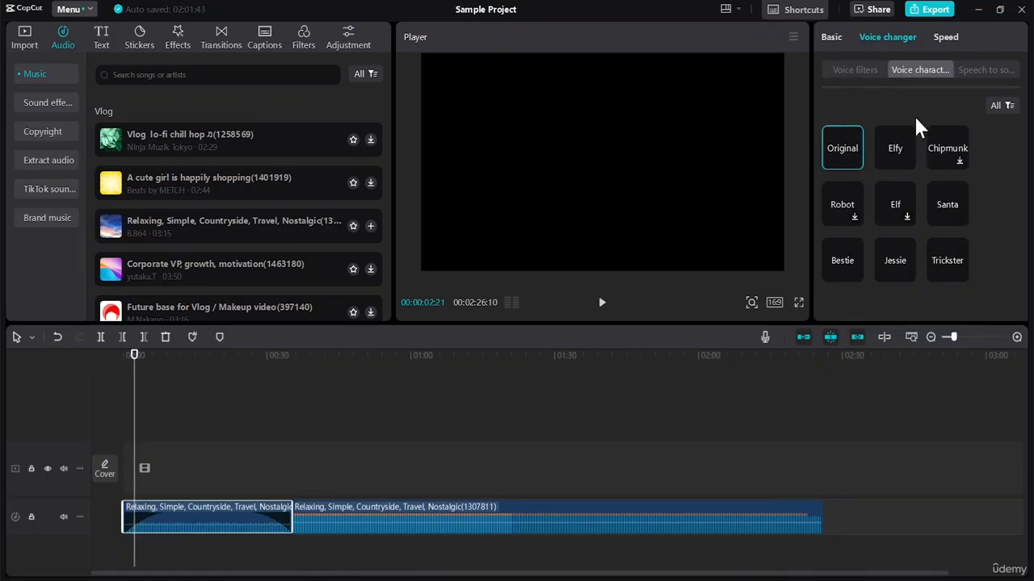
left_click(894, 149)
left_click(979, 71)
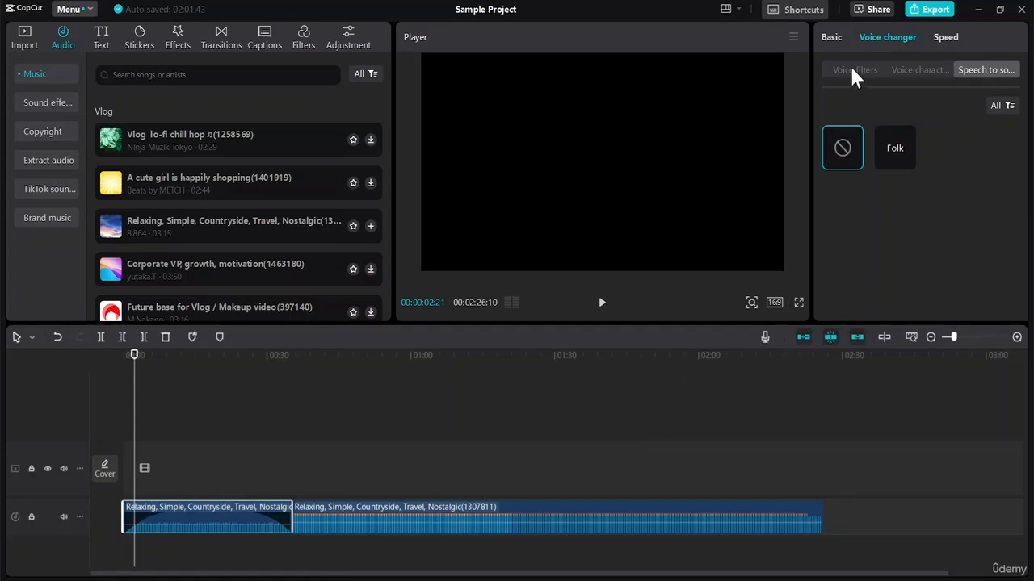
Step: Try a 2.0x speed on the first music clip, restore it to 1.0x, and return to its basic audio settings
left_click(941, 42)
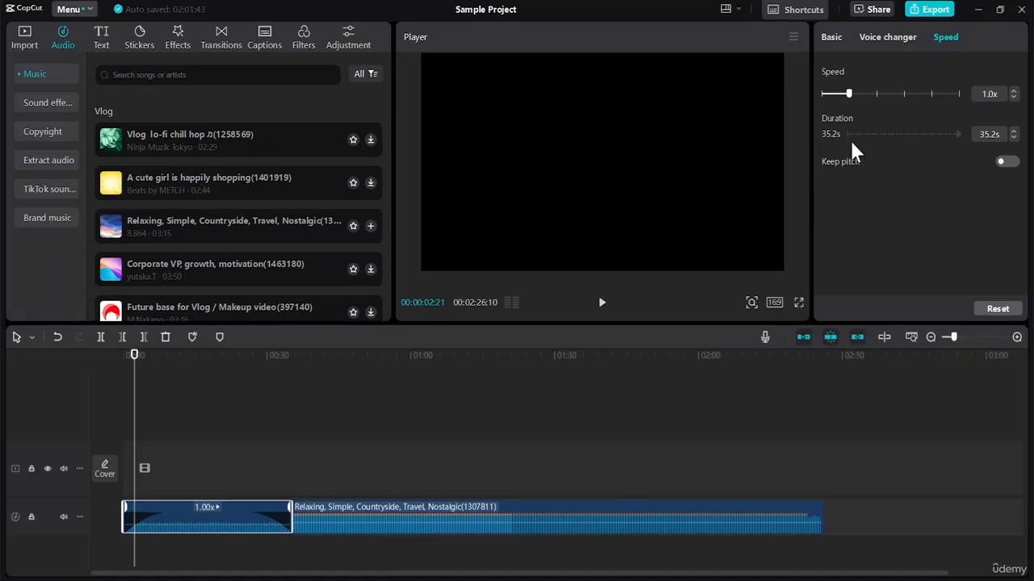
left_click_drag(848, 94, 877, 95)
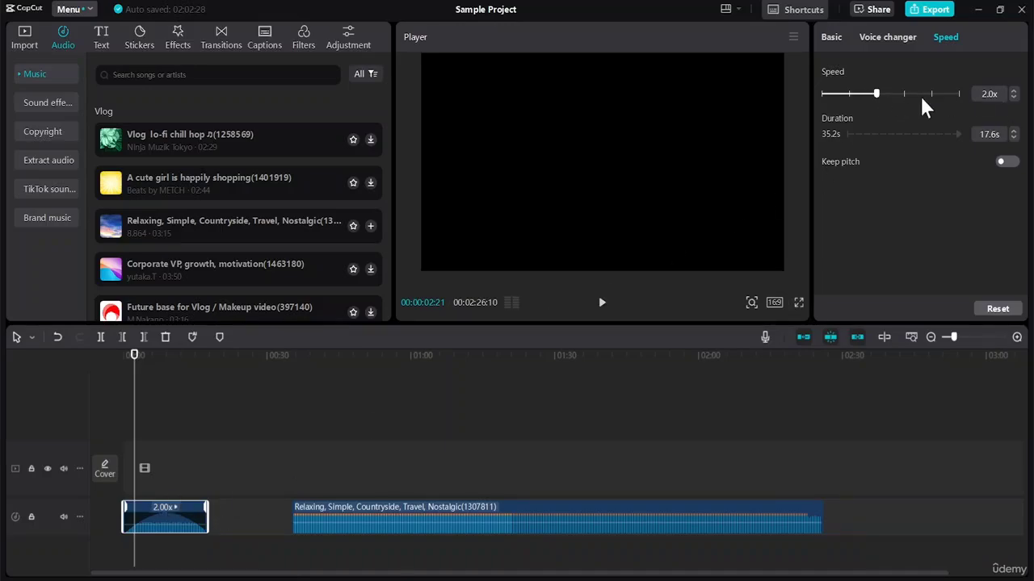
left_click_drag(877, 94, 852, 96)
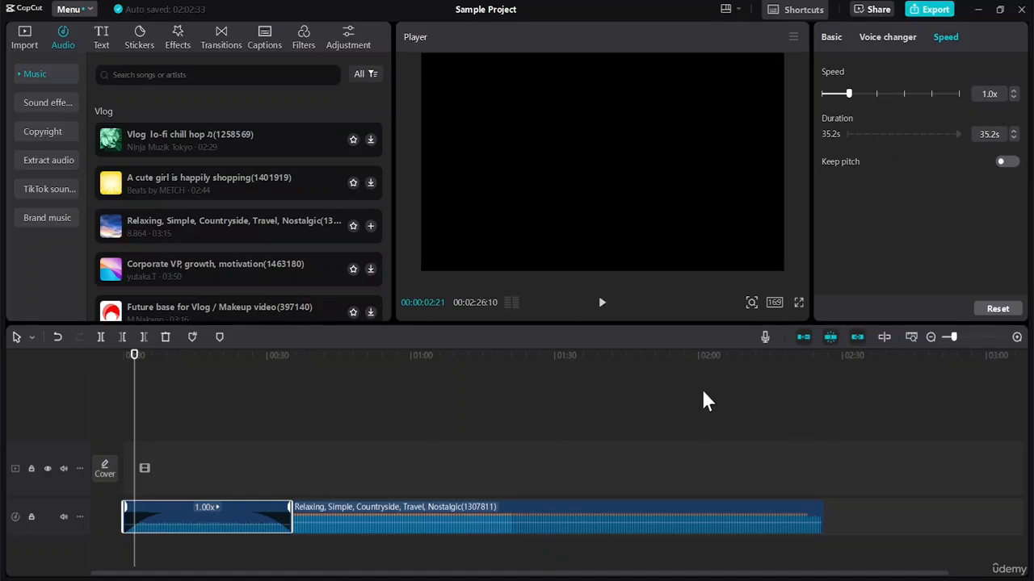
left_click(831, 38)
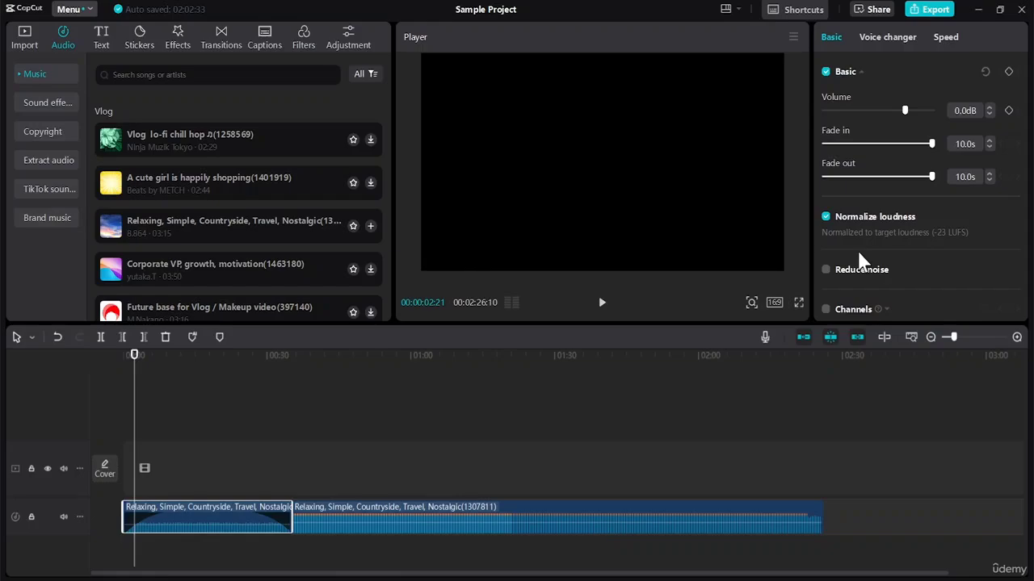
Step: Examine the audio library's sound effects, copyright check, audio extraction, TikTok sounds and brand music sections
left_click(47, 103)
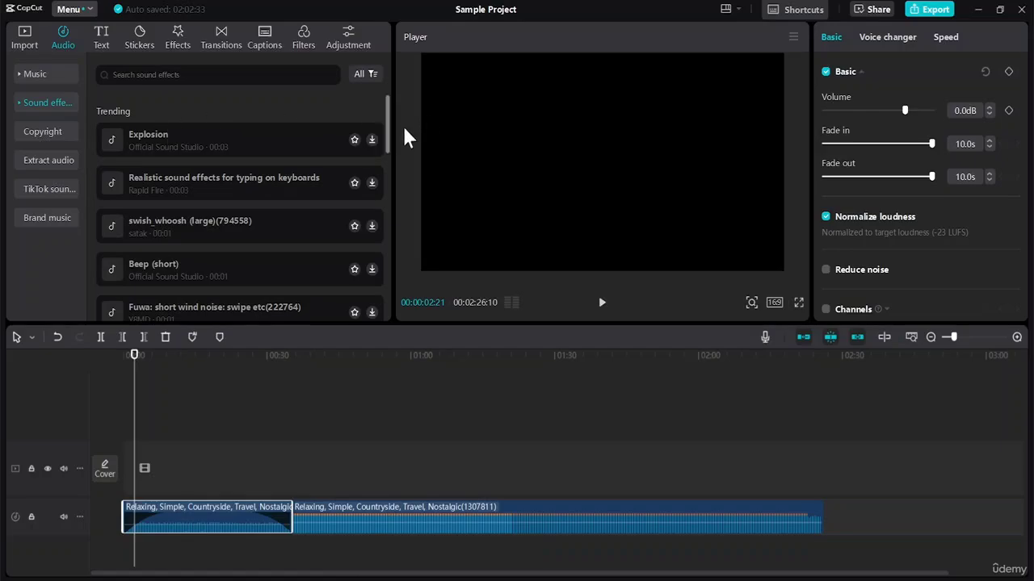
left_click_drag(391, 121, 404, 285)
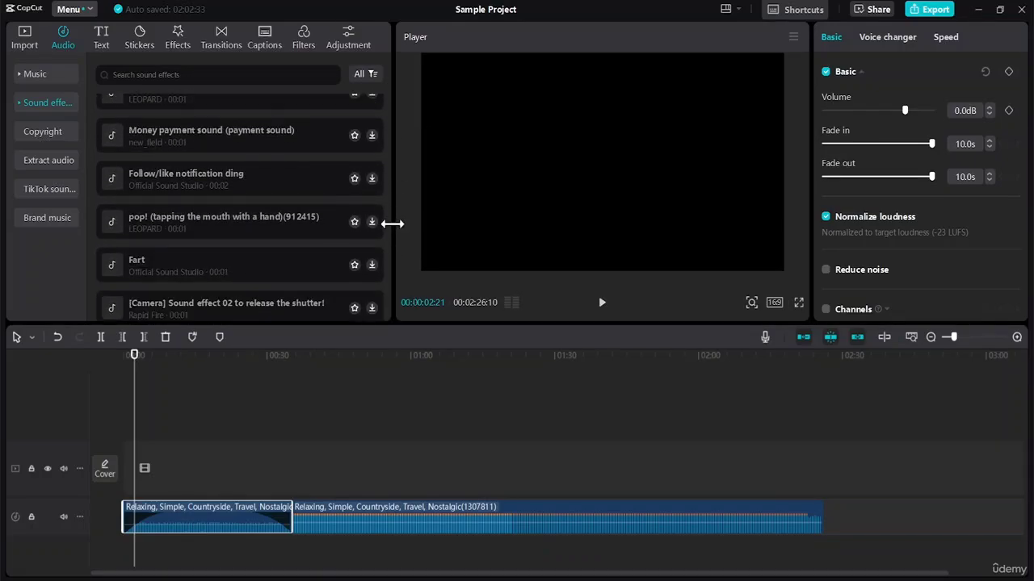
left_click_drag(387, 183, 389, 103)
left_click(37, 133)
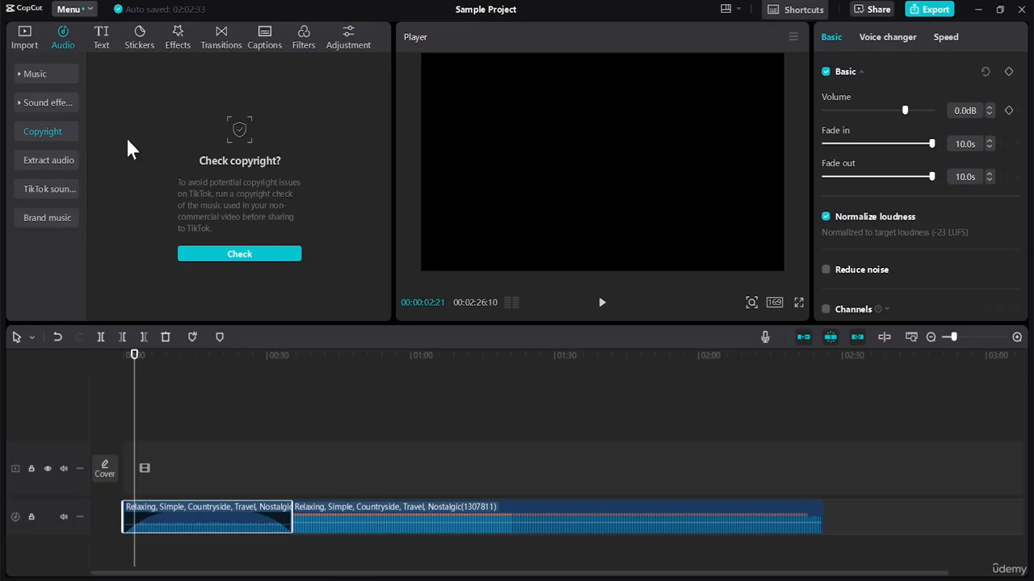
left_click(42, 162)
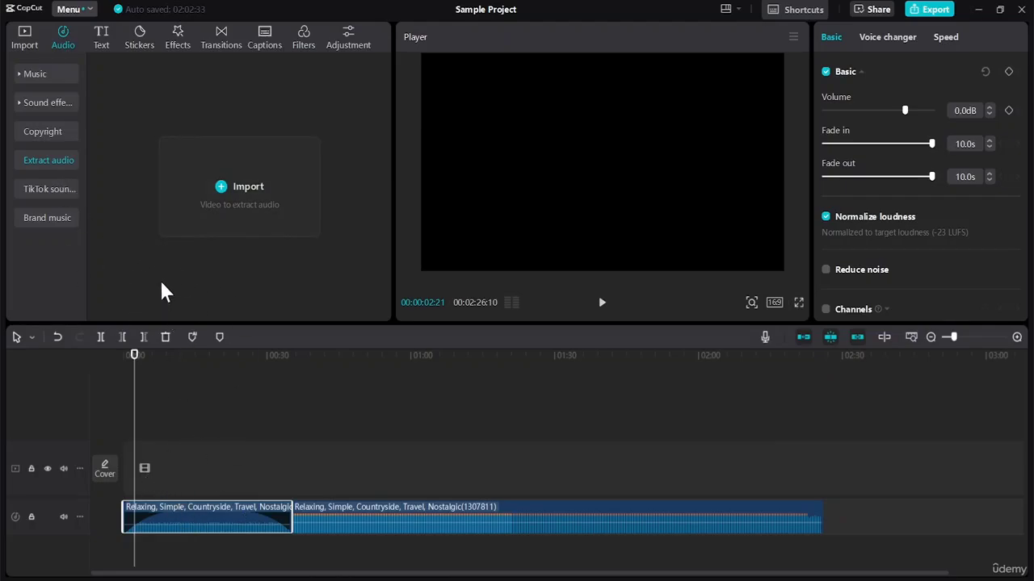
left_click(67, 191)
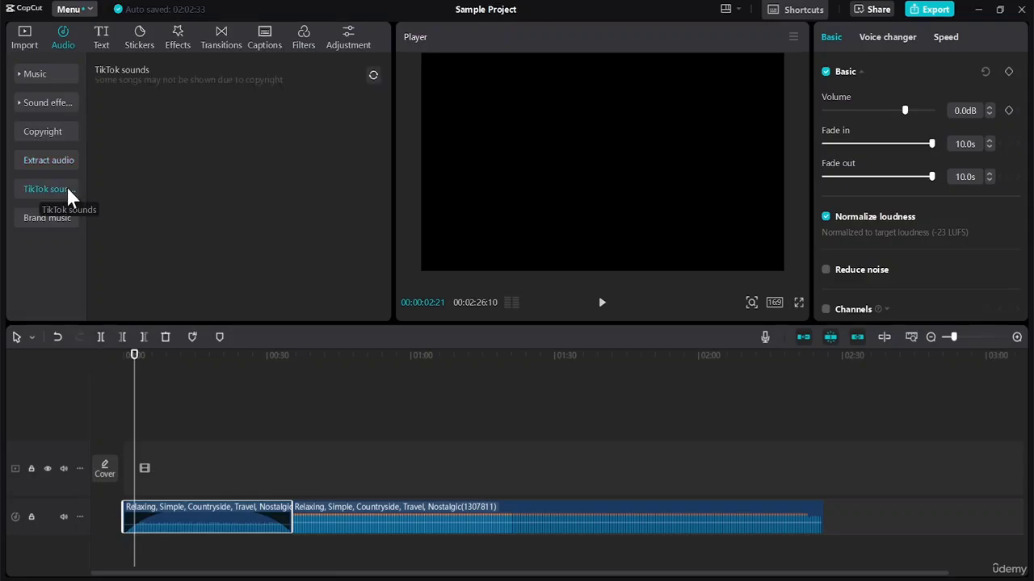
left_click(373, 75)
left_click(58, 219)
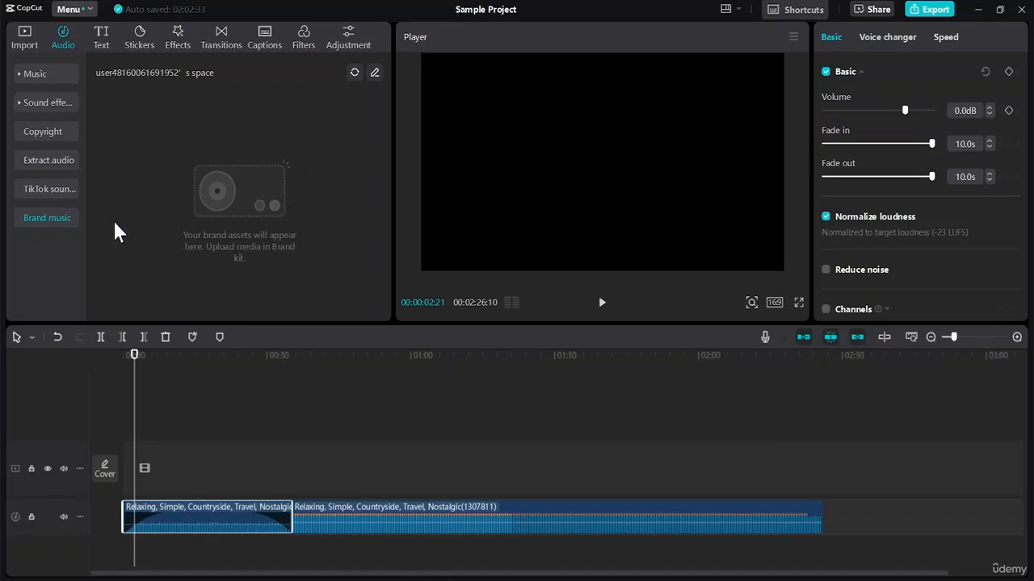
Step: Add a default text clip at the playhead on a new text track, and replace its content with TEST
left_click(105, 37)
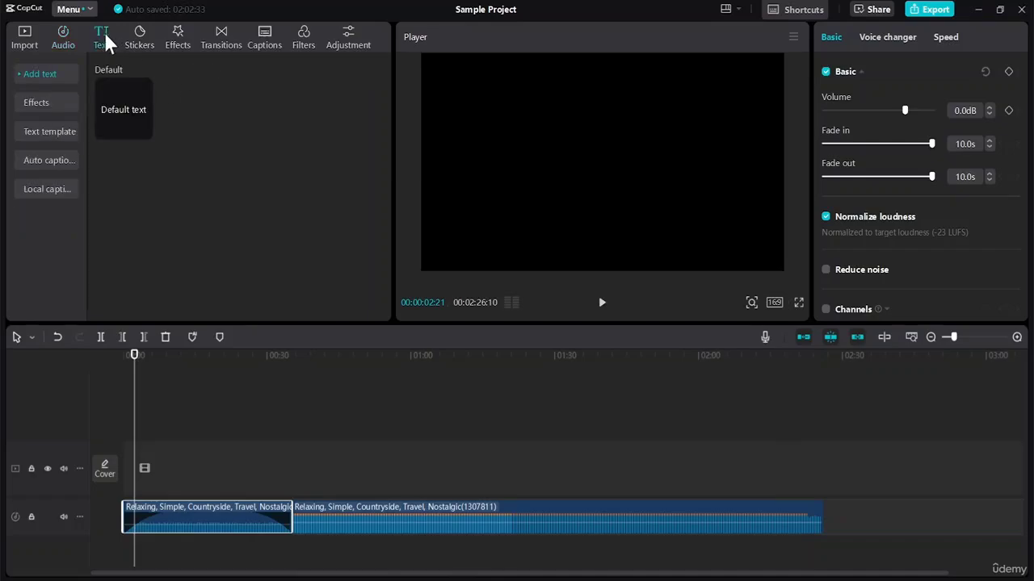
left_click(128, 129)
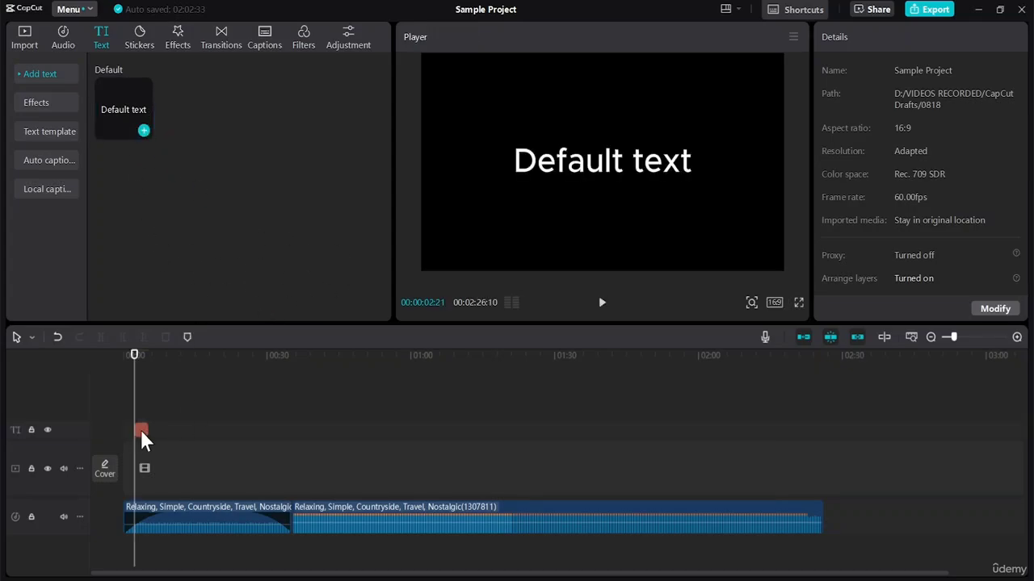
left_click(627, 156)
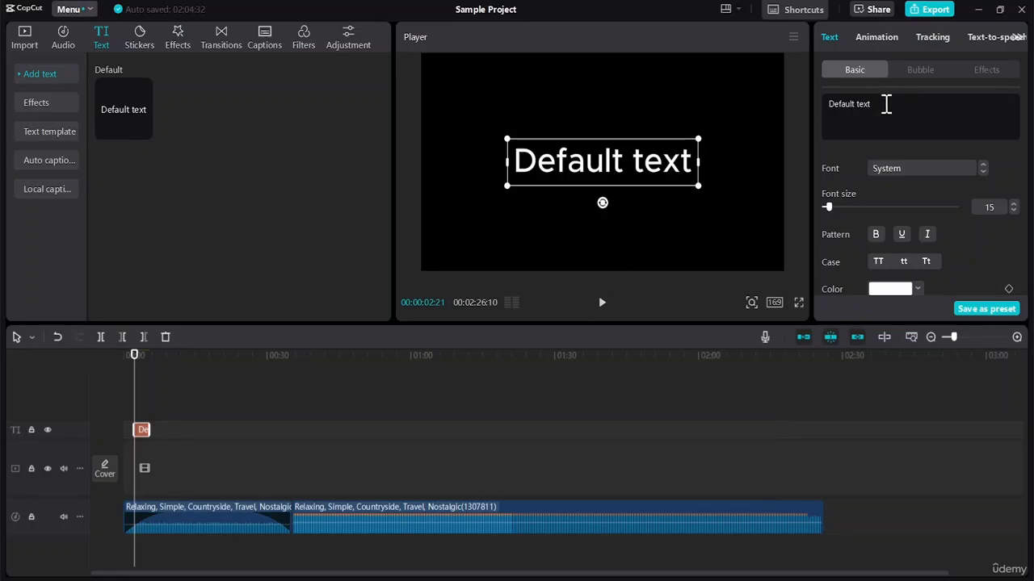
left_click_drag(867, 104, 816, 105)
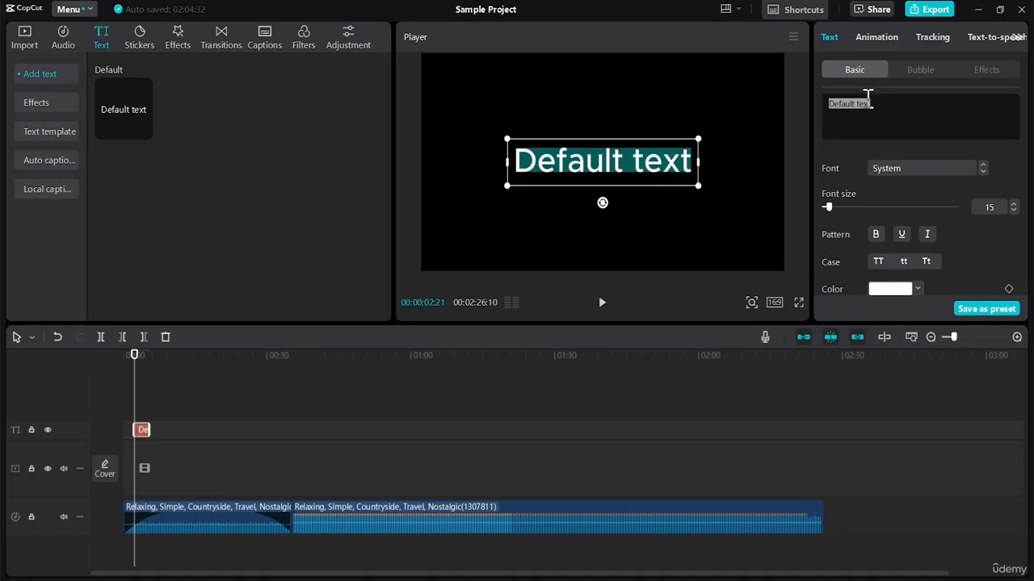
type("TEST")
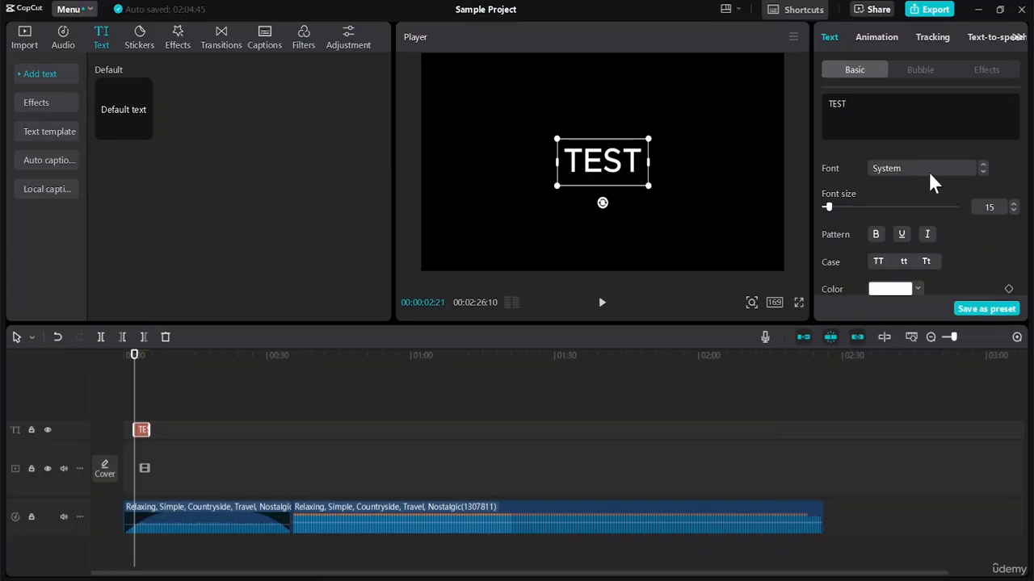
Step: Browse the available fonts and set the TEST text's font to AdobeGothicStd-Bold
left_click(983, 170)
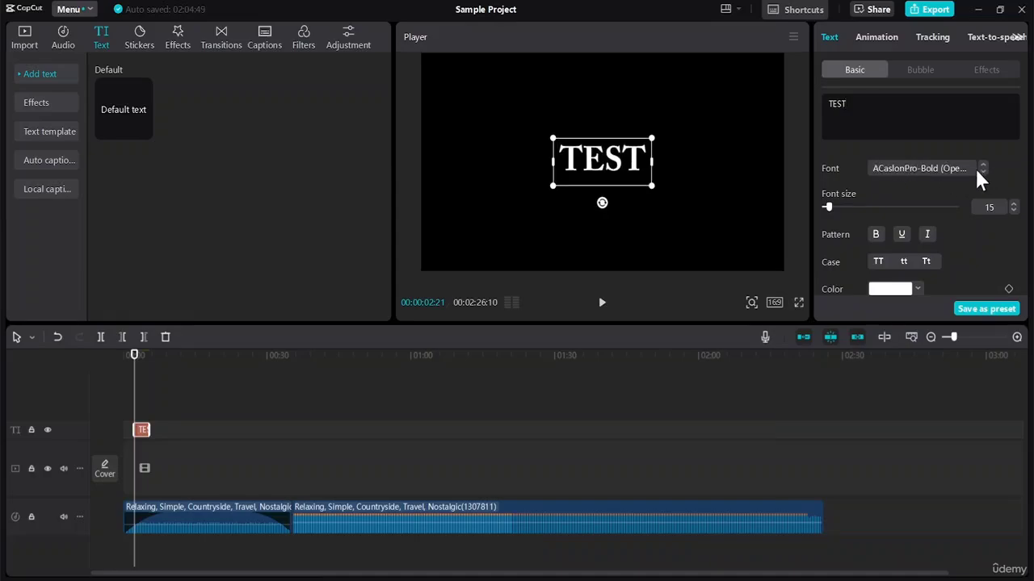
left_click(959, 168)
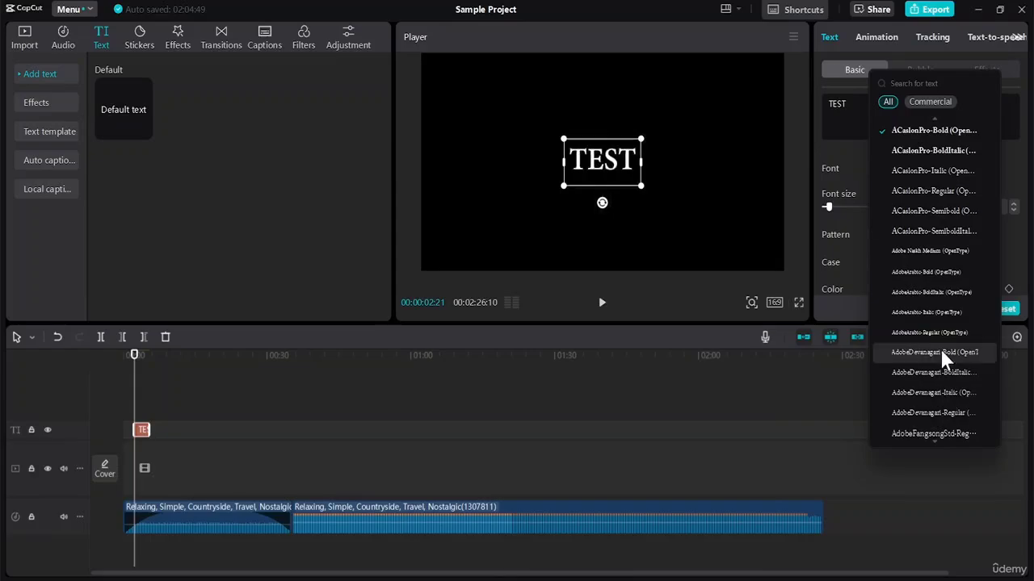
mouse_move(933, 114)
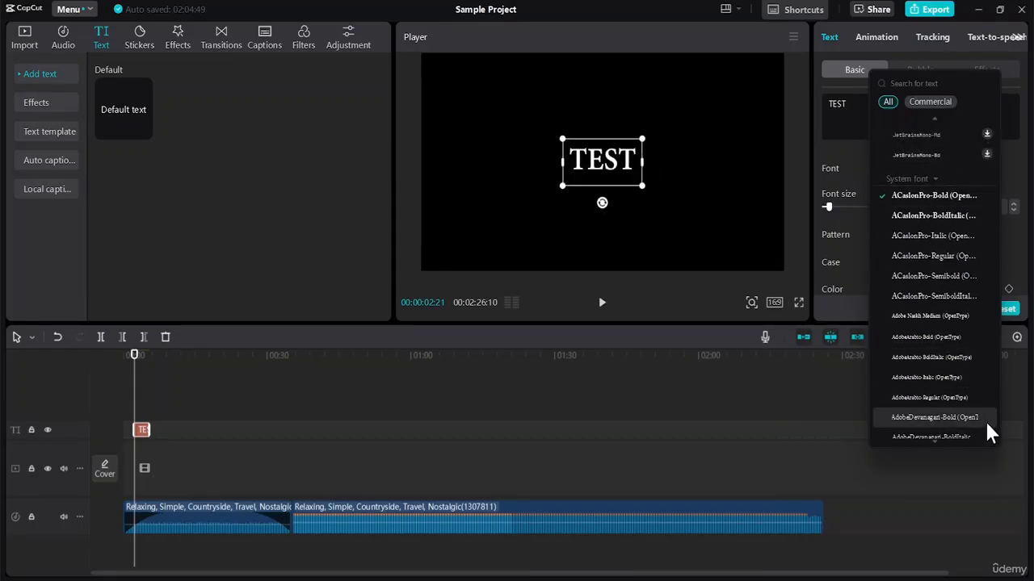
scroll(968, 411, "down", 3)
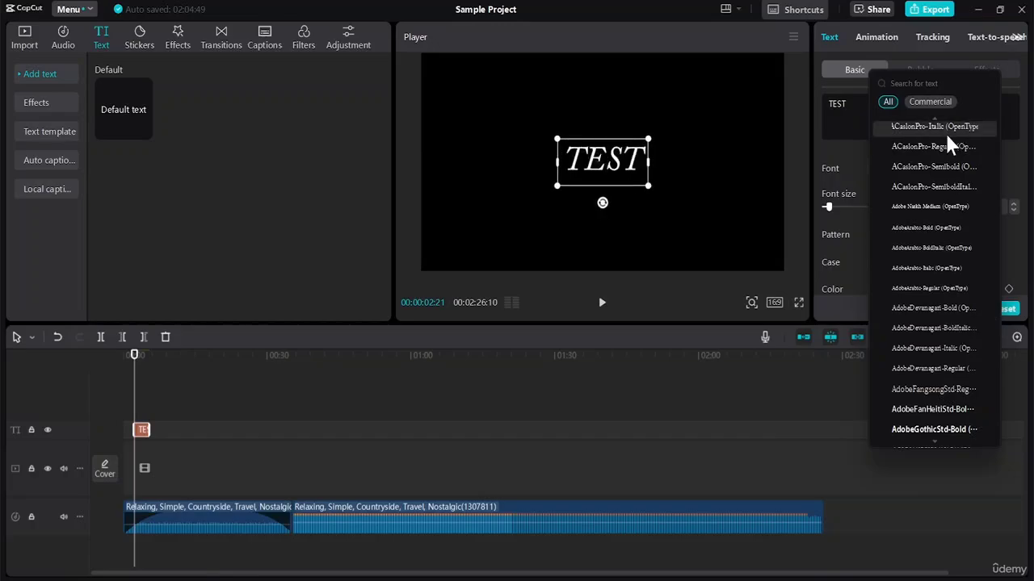
left_click(961, 429)
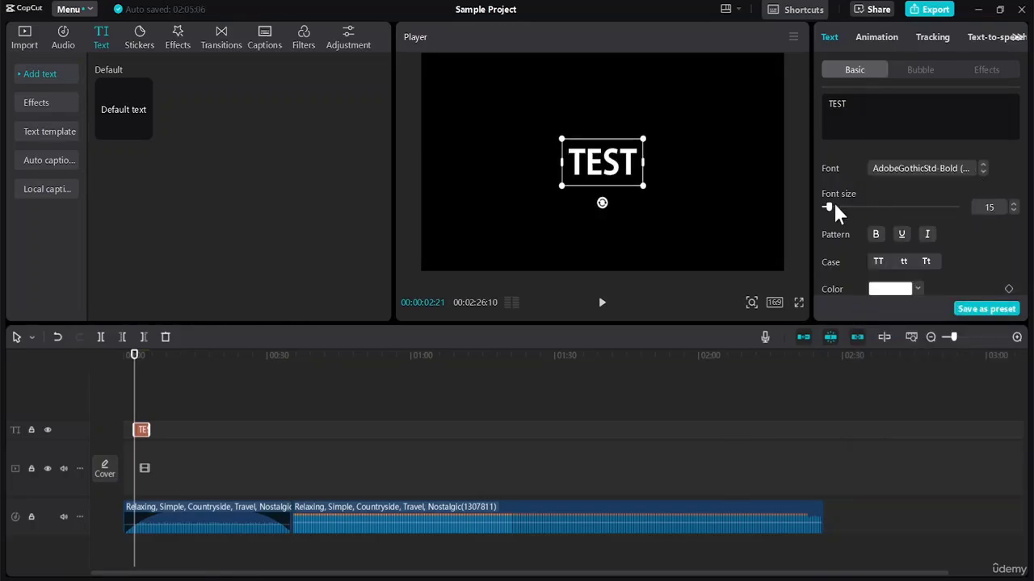
Step: Increase the TEST text's font size to 40
left_click_drag(835, 205, 840, 208)
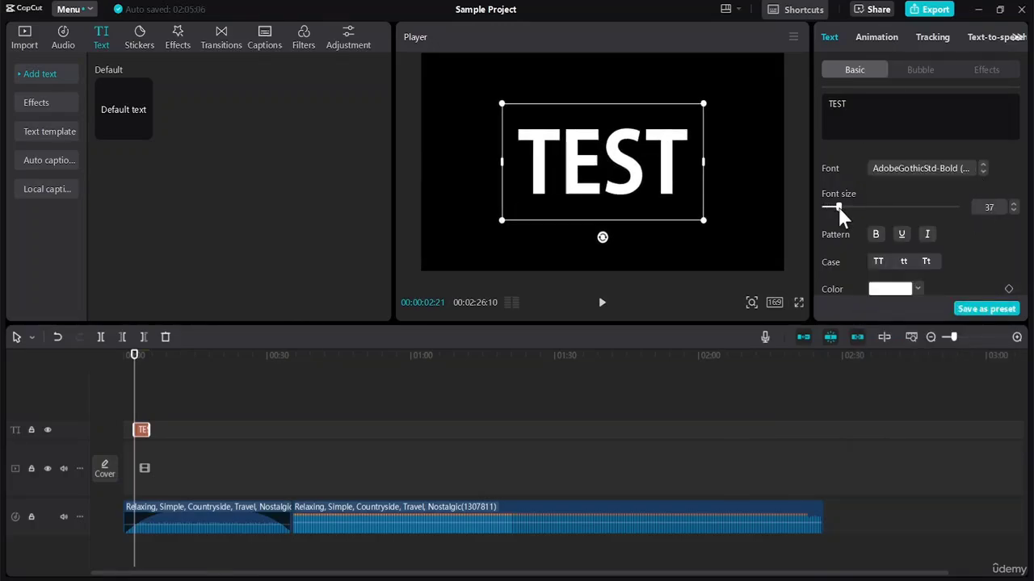
left_click(1015, 202)
left_click(1015, 211)
left_click(1015, 202)
left_click(1016, 203)
left_click(1016, 202)
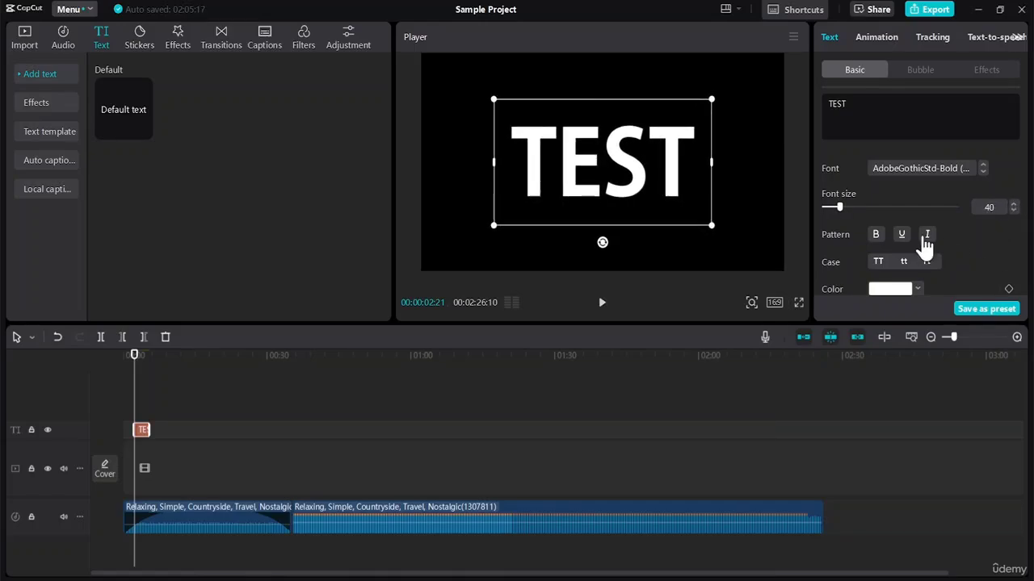
Step: Toggle the bold, underline and italic patterns on and off for the TEST text
left_click(877, 235)
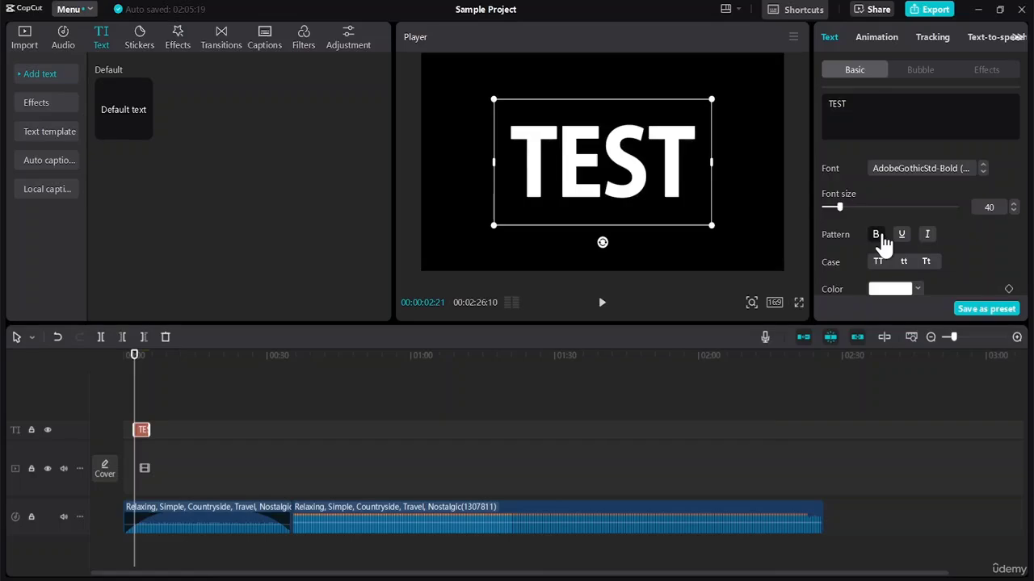
left_click(882, 237)
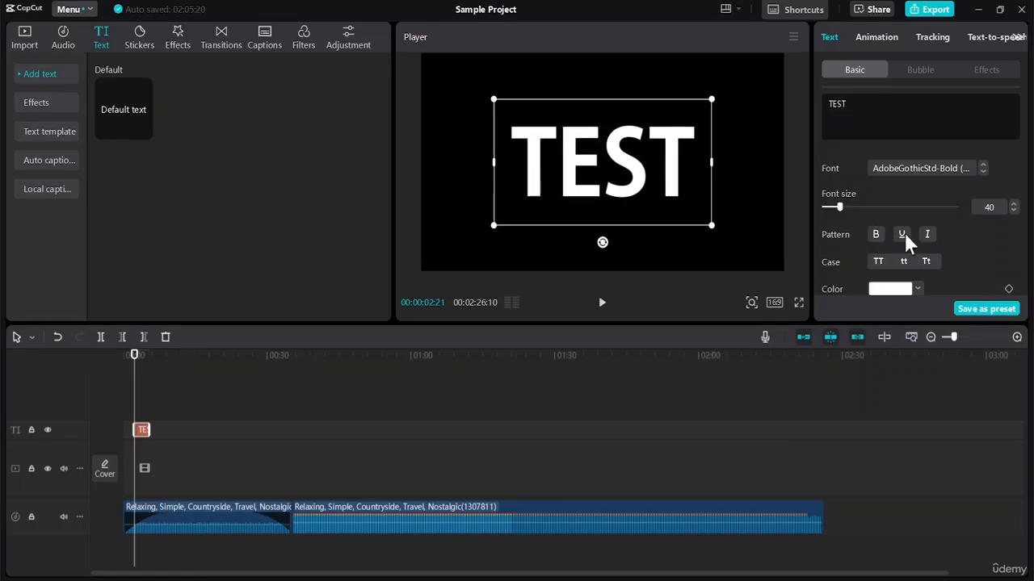
left_click(903, 234)
left_click(904, 234)
left_click(928, 236)
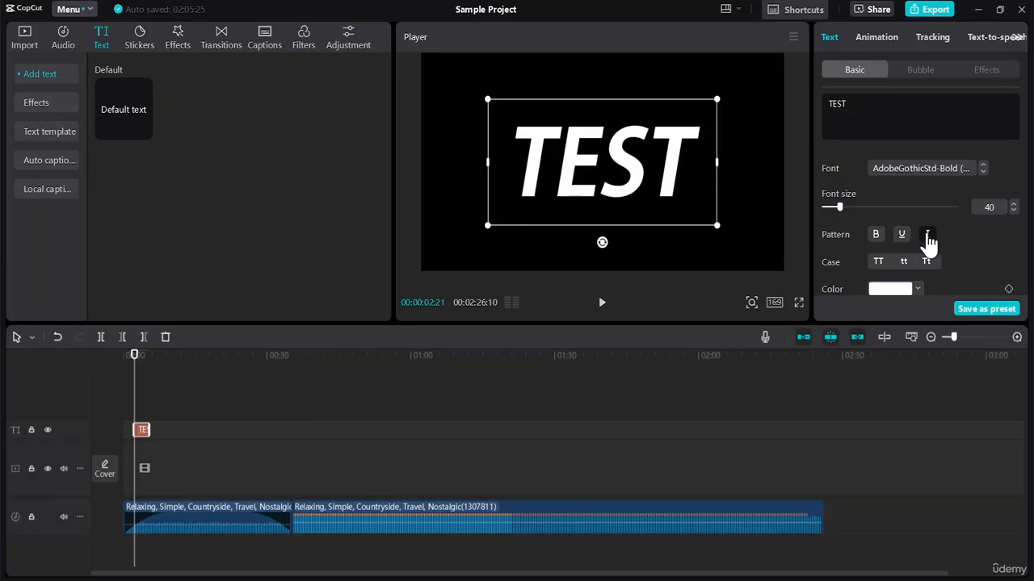
left_click(929, 236)
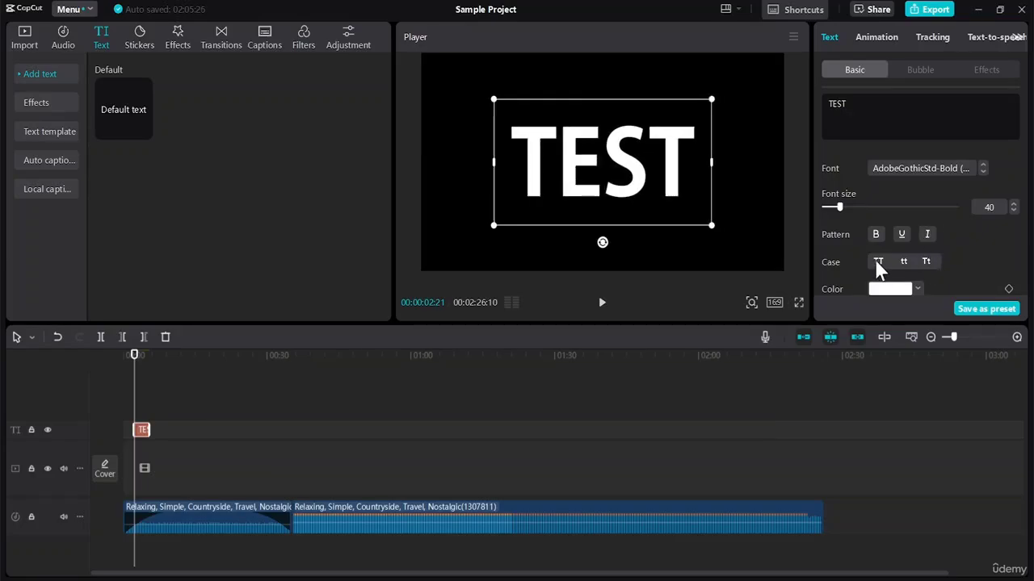
Step: Change the TEST text's case to lowercase
left_click(904, 262)
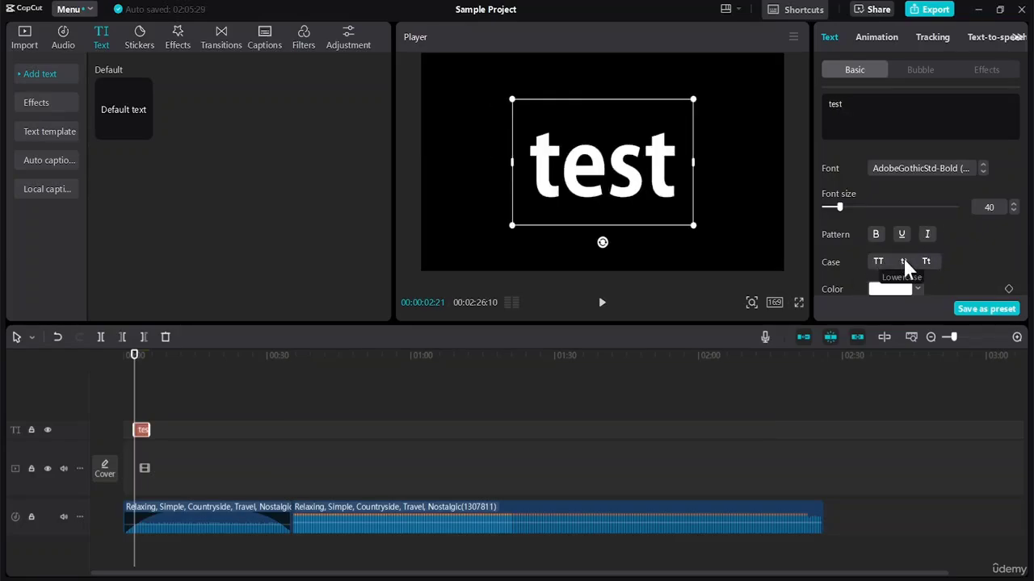
Step: Try the uppercase, lowercase and title case options on the test text, finishing with uppercase
left_click(882, 261)
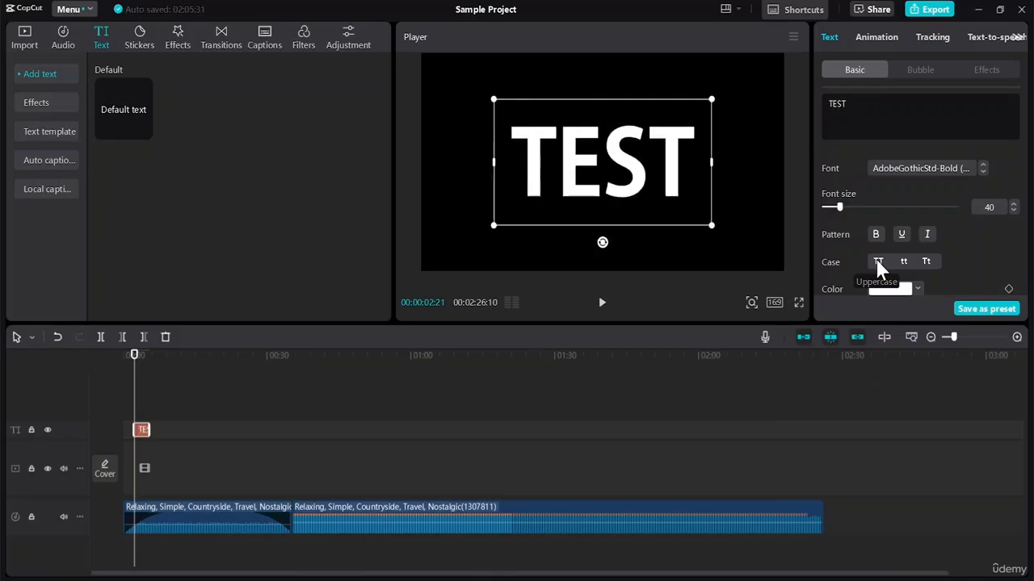
left_click(903, 262)
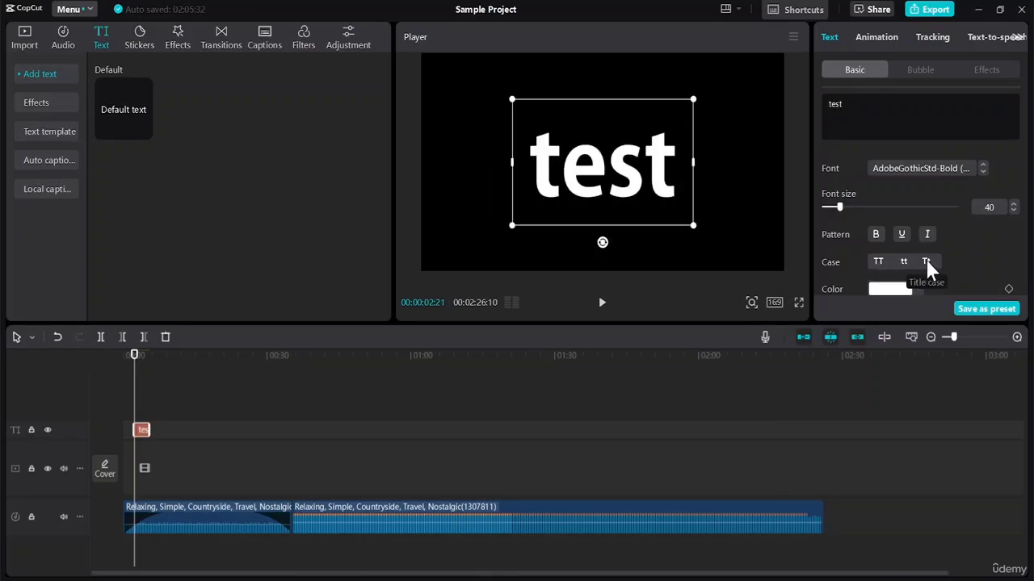
left_click(927, 264)
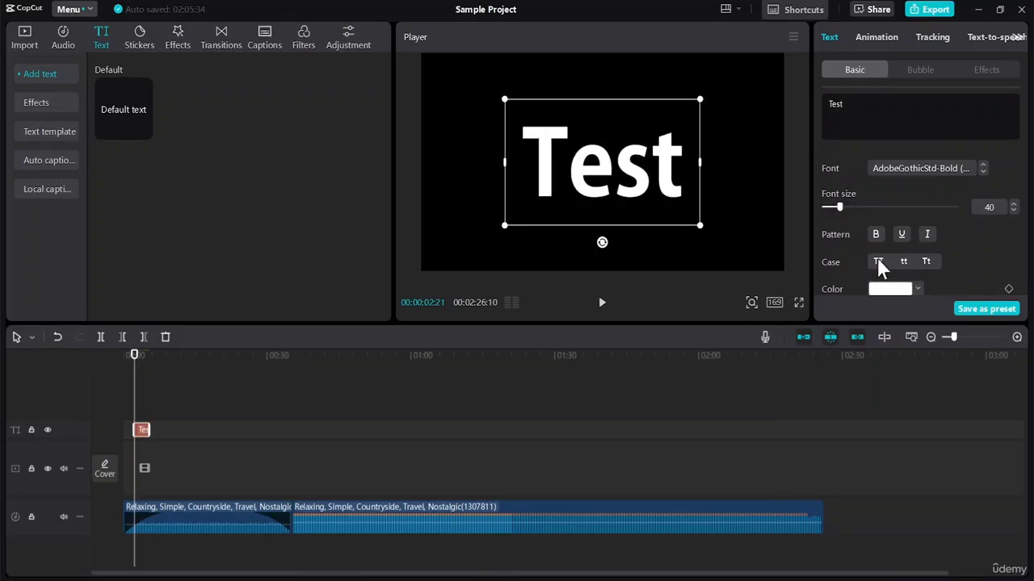
left_click(879, 261)
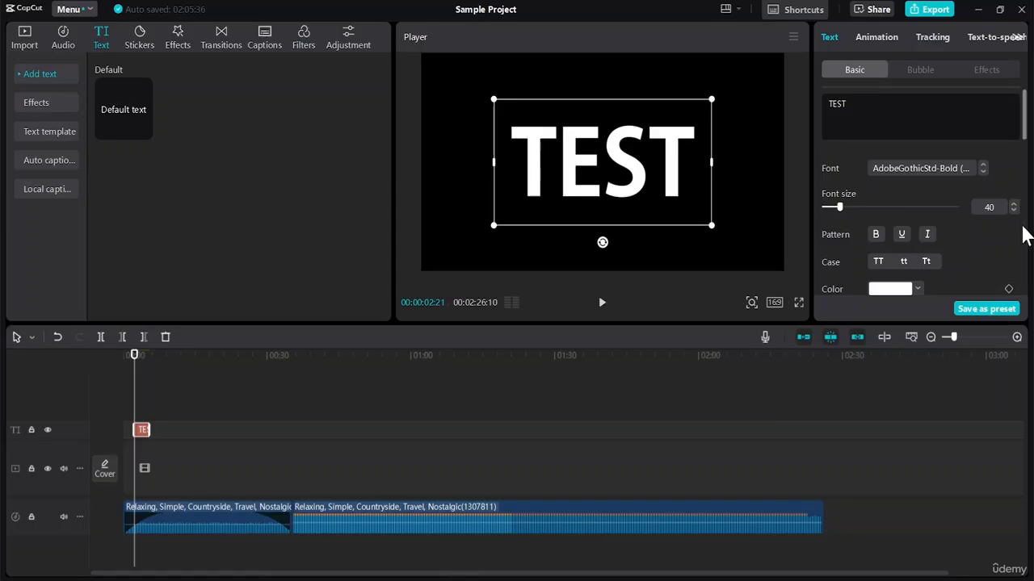
Step: Change the TEST text's color to the purple swatch CB00FF from My colors
left_click_drag(1024, 136, 1024, 156)
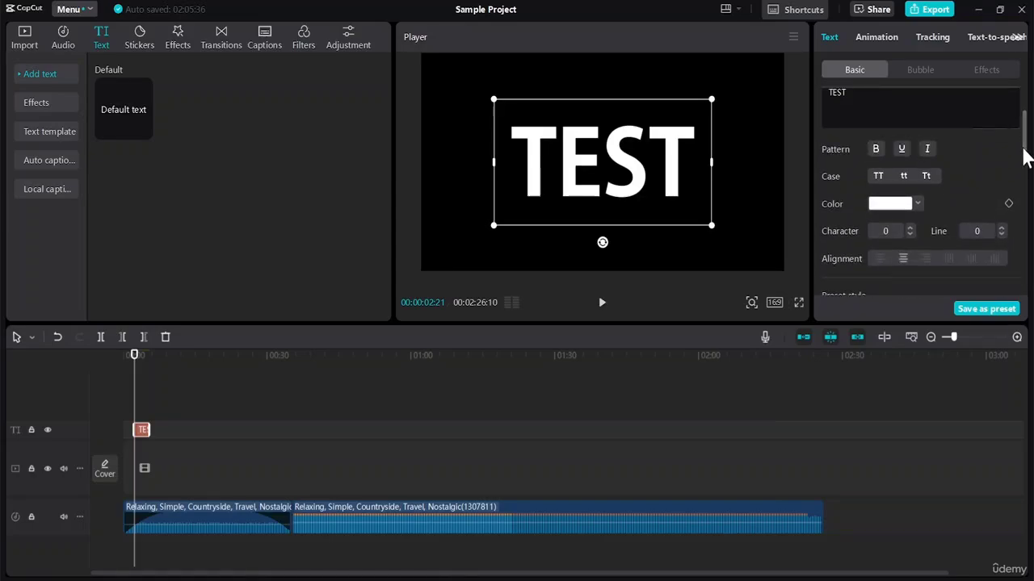
left_click(916, 200)
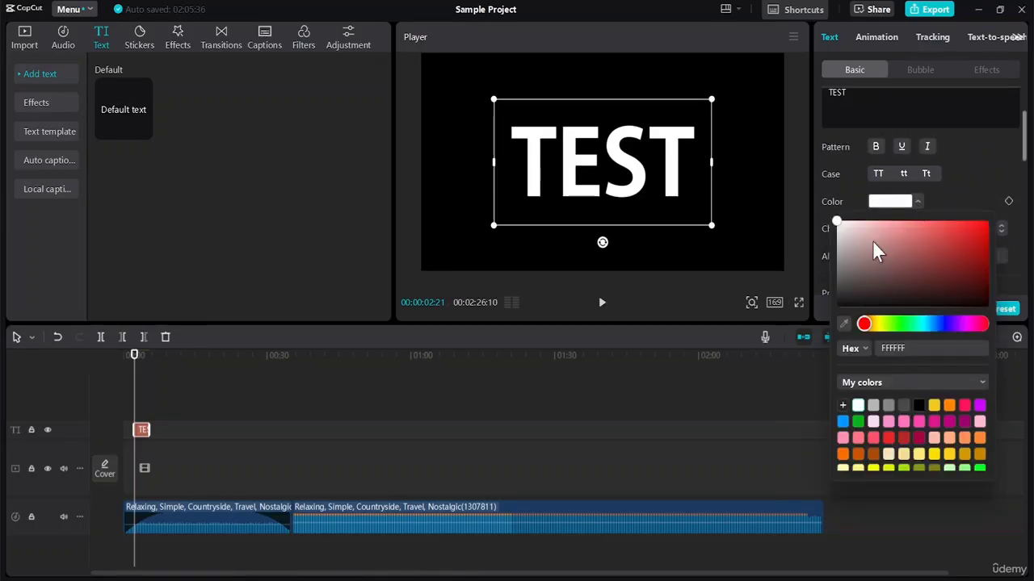
mouse_move(879, 259)
left_mouse_down()
mouse_move(972, 237)
mouse_move(988, 222)
left_mouse_up()
left_click(980, 405)
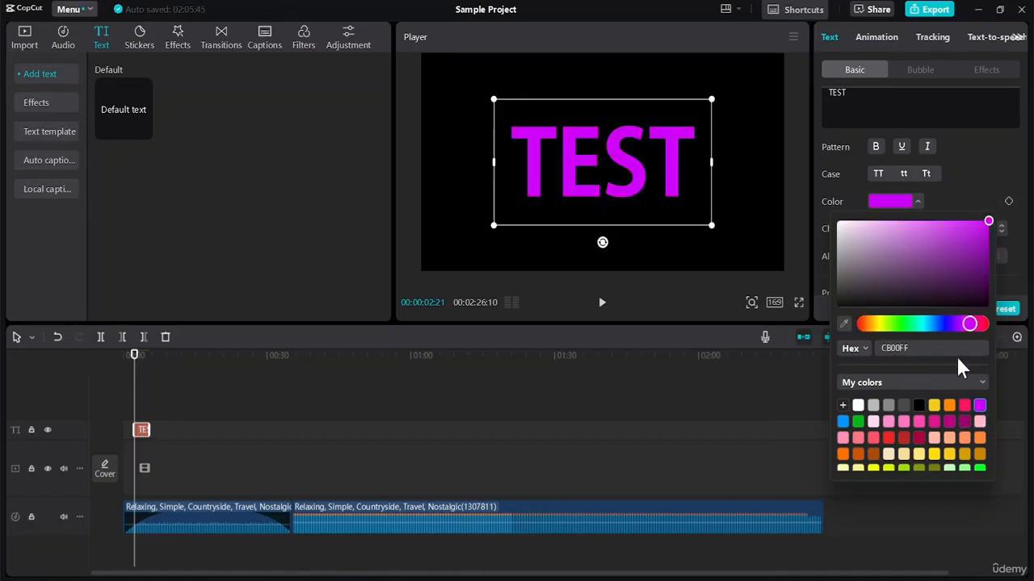
left_click(988, 222)
left_click(990, 208)
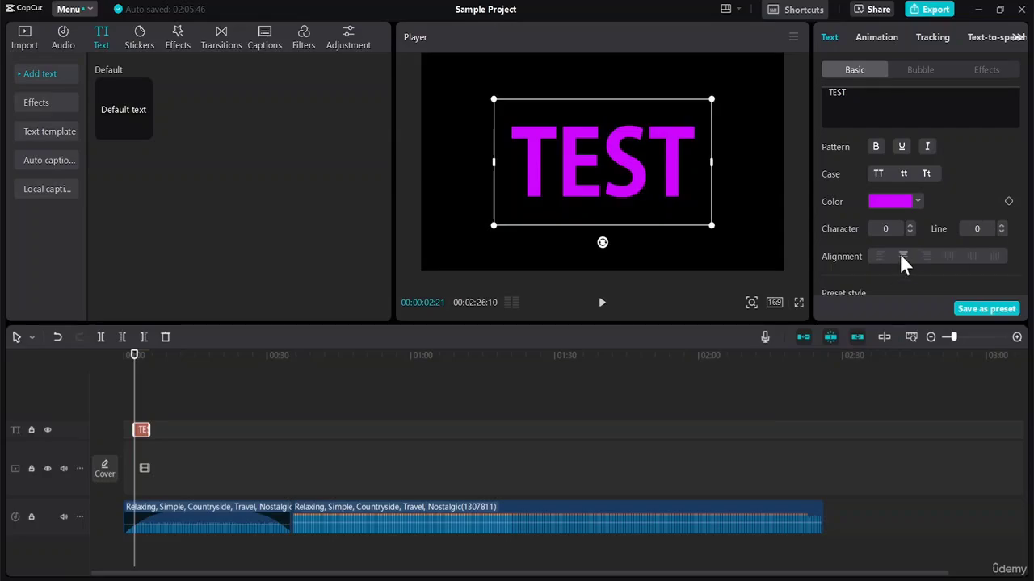
Step: Try the first two preset styles on the TEST text, including the white-outlined one, and reset the preset style to none
left_click_drag(1028, 159, 1026, 193)
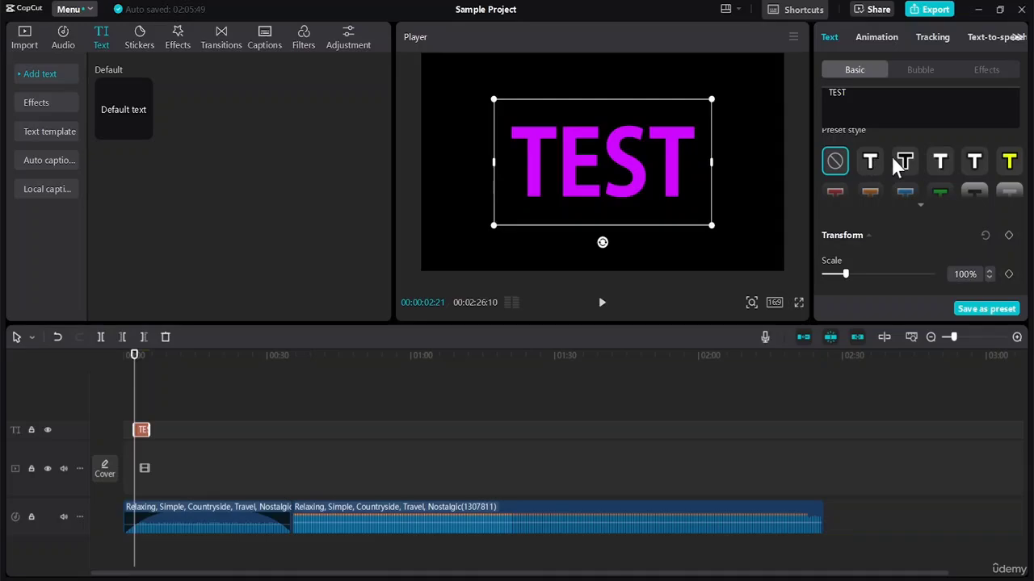
left_click(869, 161)
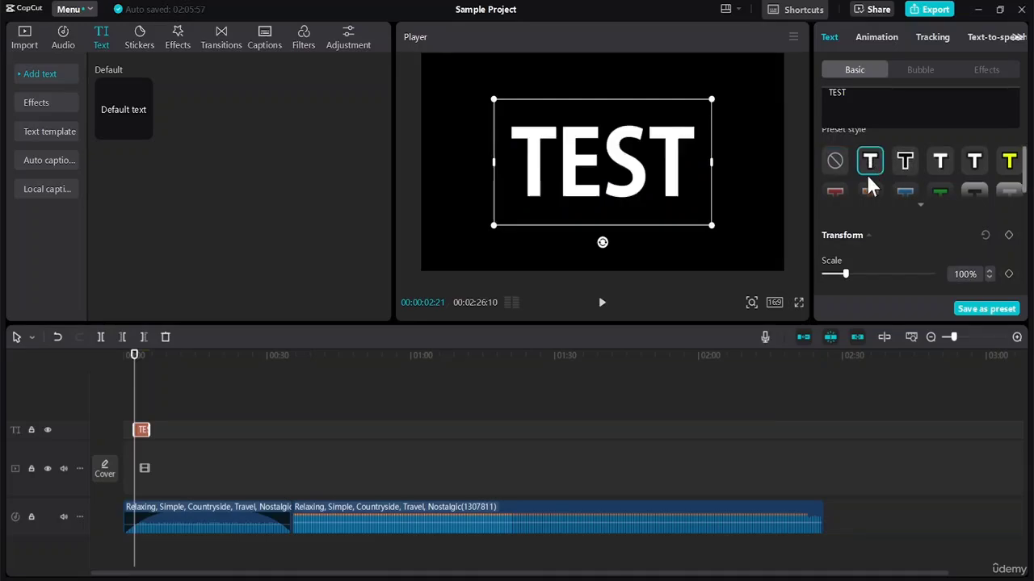
left_click(904, 158)
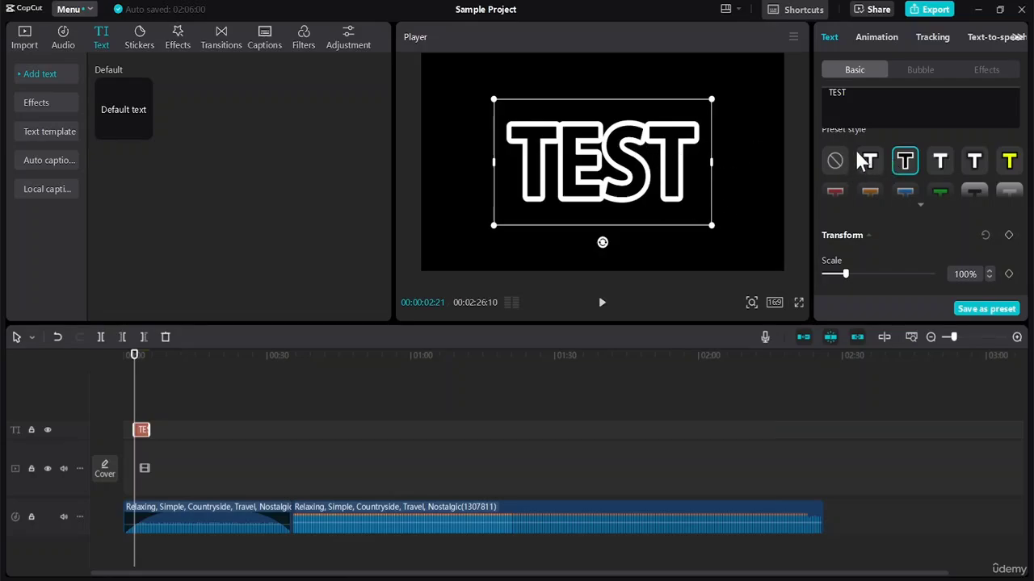
left_click(836, 160)
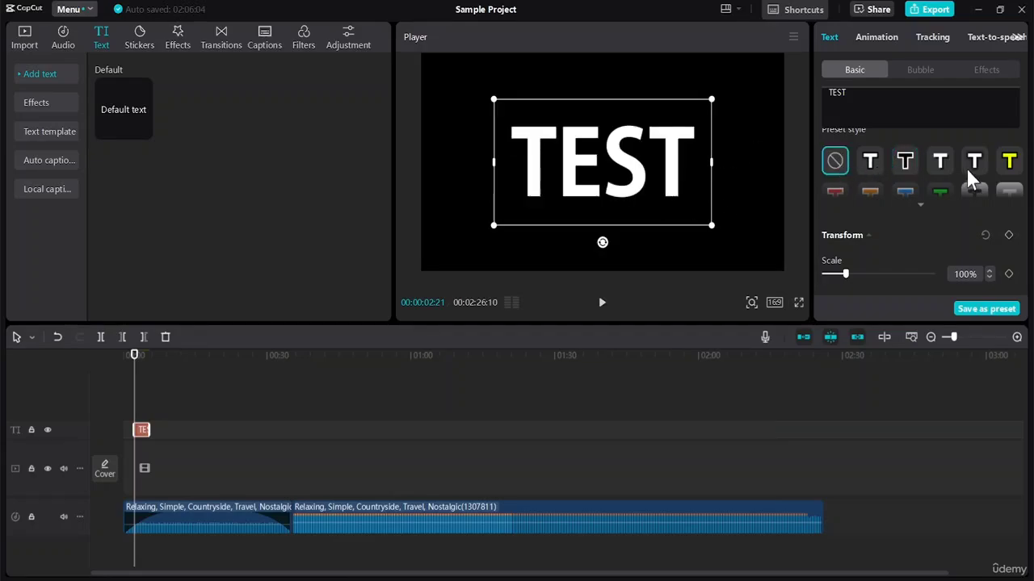
Step: Enlarge the TEST text by setting its transform scale to 173%
scroll(1023, 154, "down", 2)
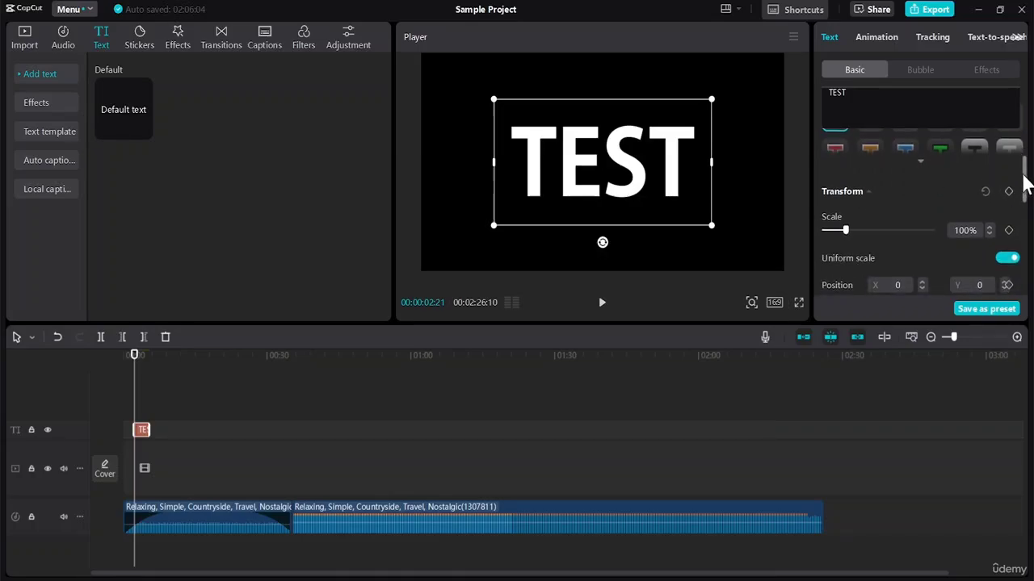
scroll(1023, 185, "down", 2)
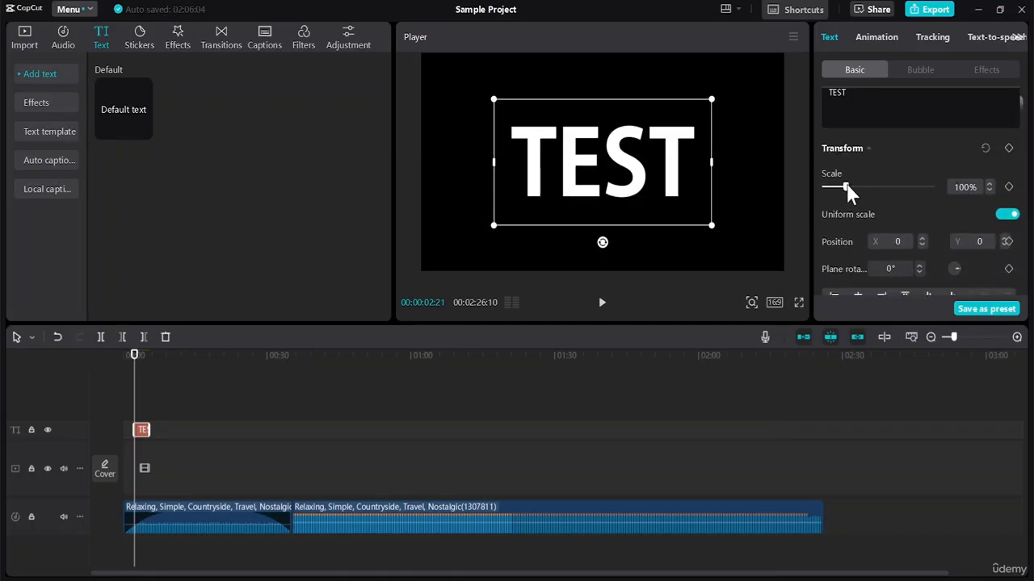
left_click_drag(847, 191, 864, 196)
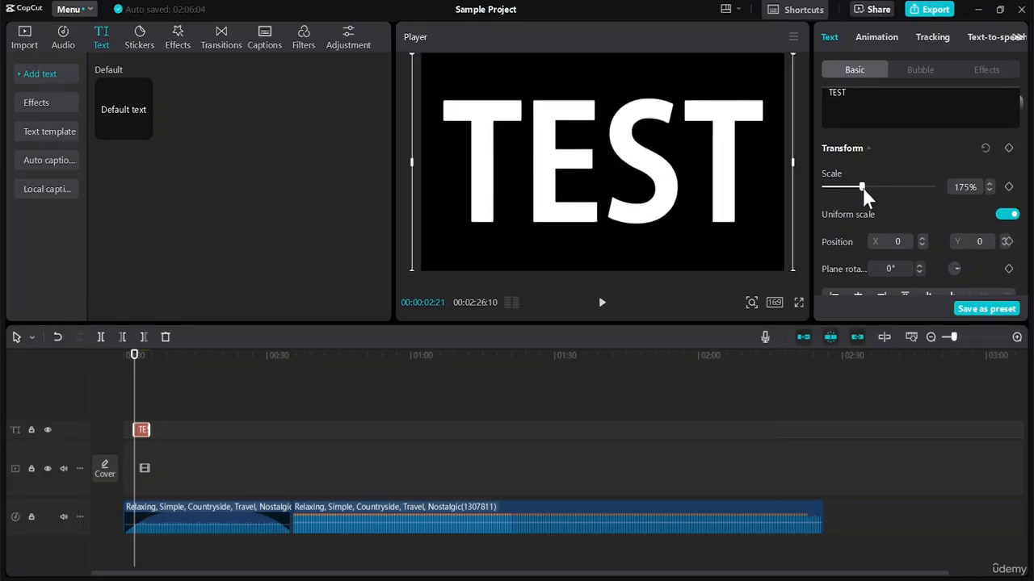
left_click(985, 191)
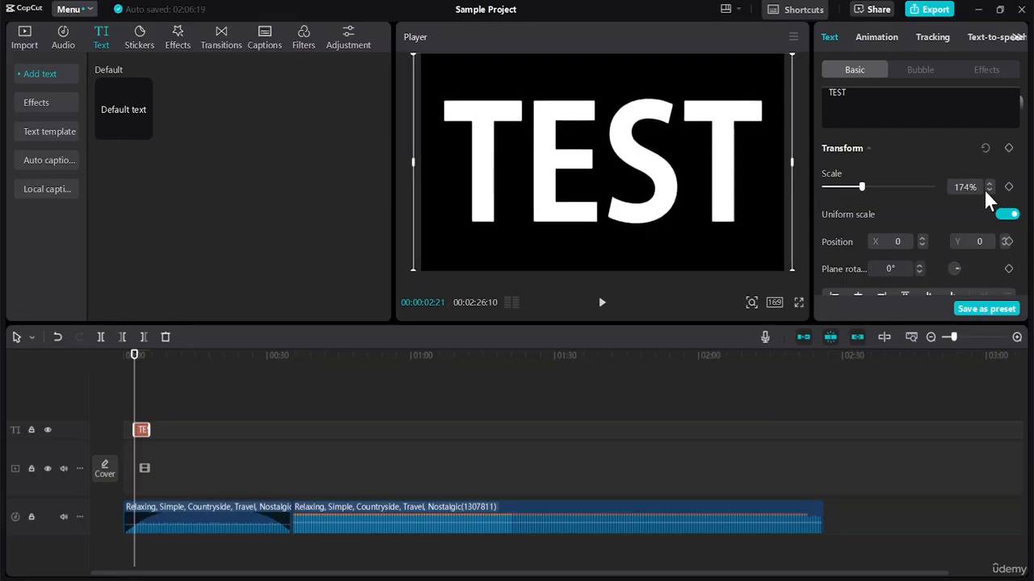
left_click(989, 191)
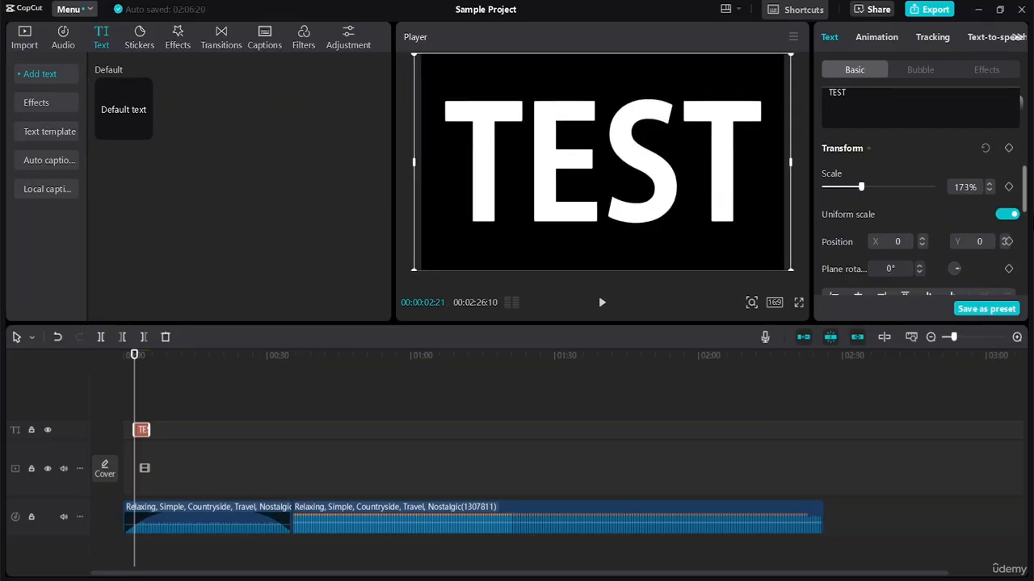